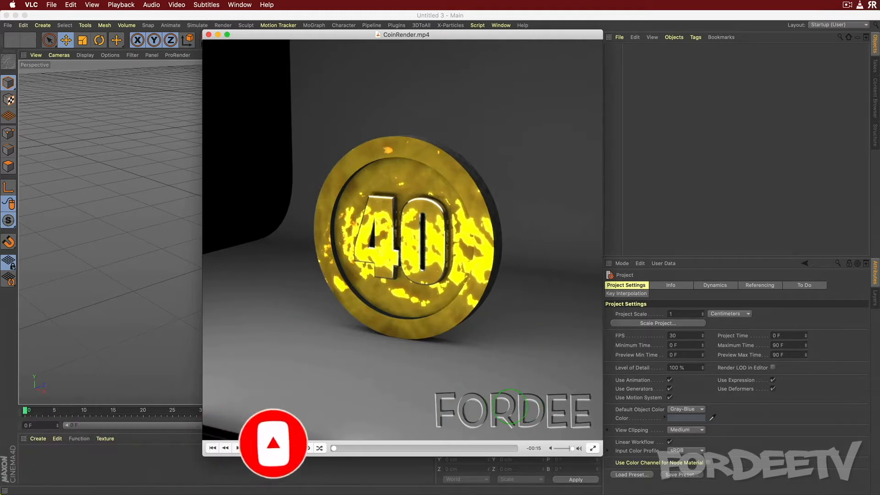
Preview the finished coin animation in CoinRender.mp4, pause it, and switch to Cinema 4D.
{"action": "key", "text": "space"}
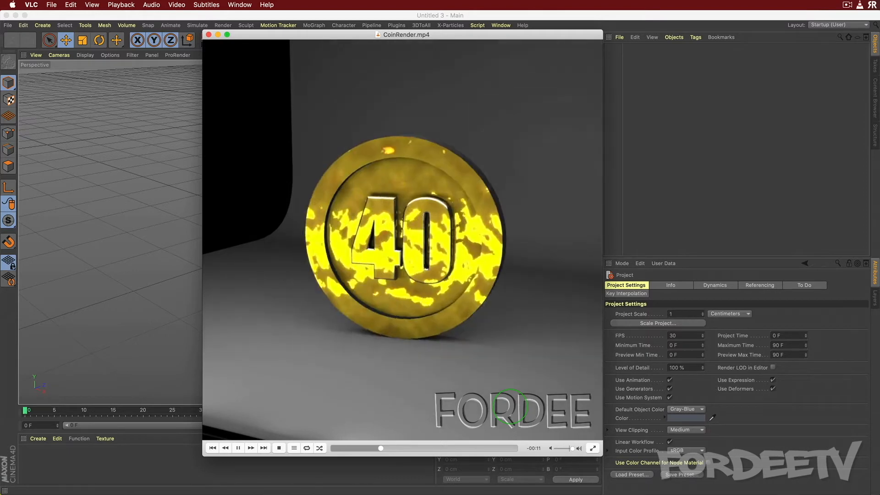
{"action": "key", "text": "space"}
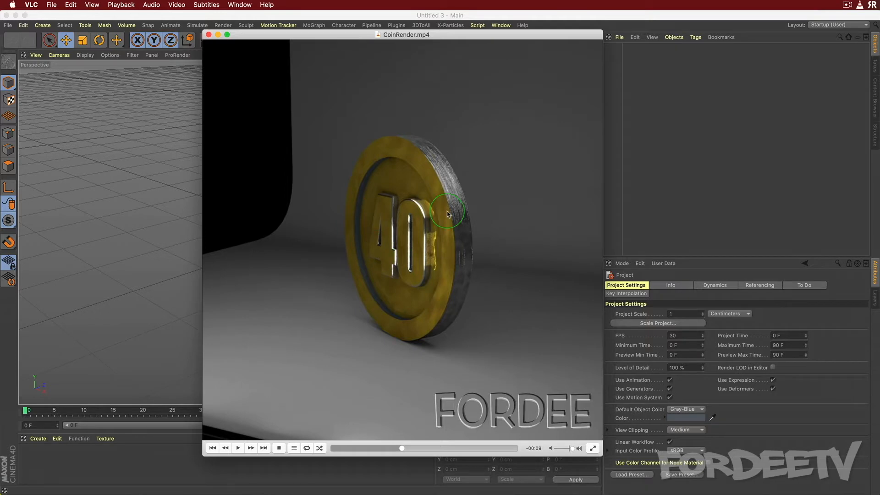
{"action": "left_click", "coordinate": [88, 146]}
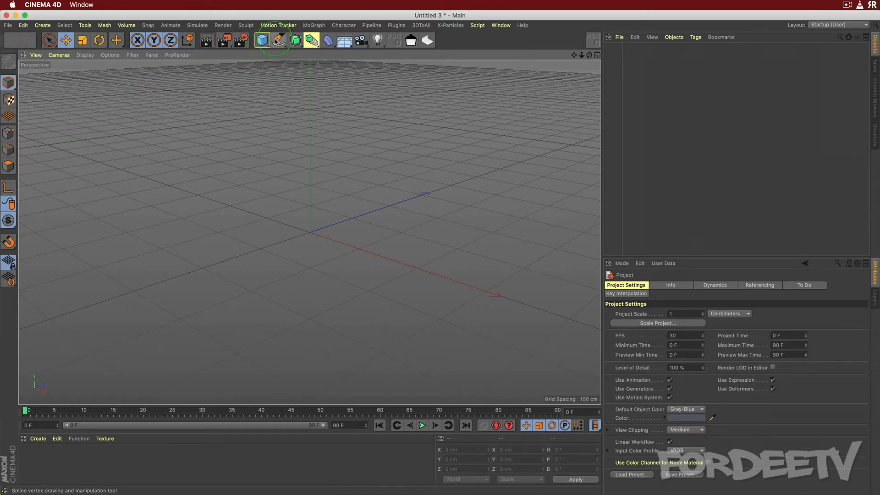
Create a circle spline, turn it into a ring, and set its inner radius to 160 cm.
{"action": "left_click", "coordinate": [277, 40]}
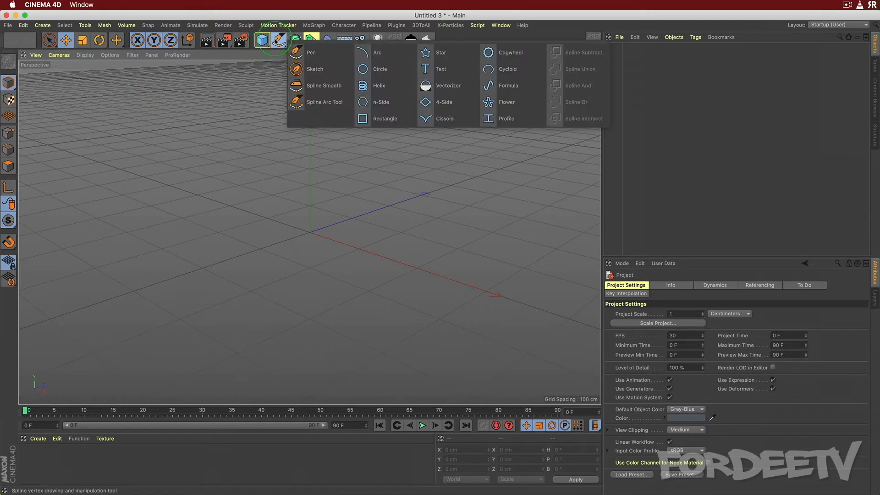
{"action": "left_click", "coordinate": [371, 69]}
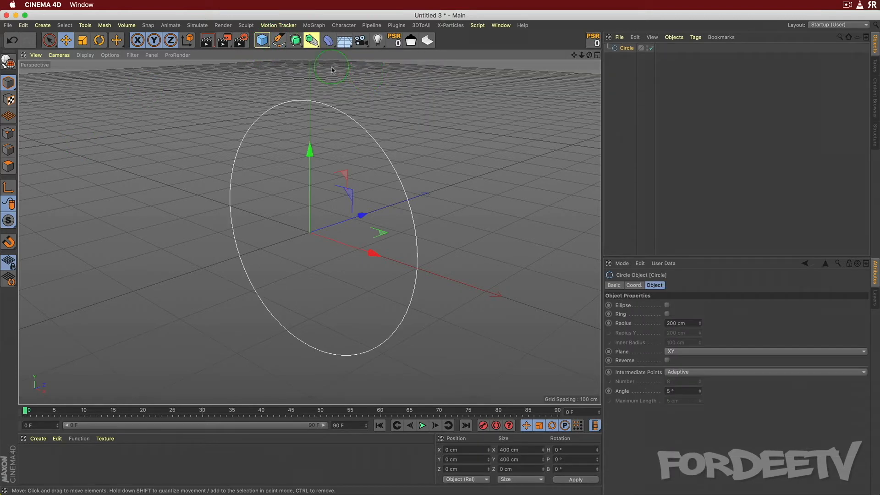
{"action": "left_click", "coordinate": [667, 314]}
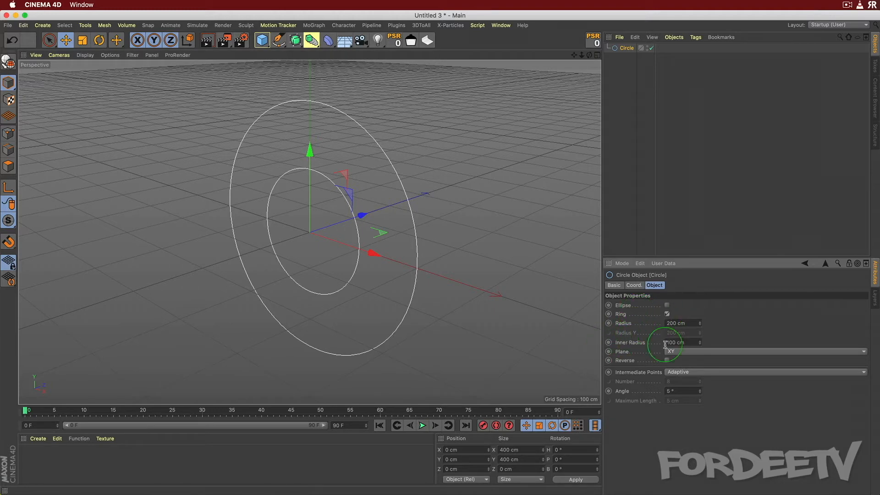
{"action": "left_click_drag", "start_coordinate": [691, 343], "coordinate": [504, 332]}
{"action": "type", "text": "160"}
{"action": "key", "text": "Return"}
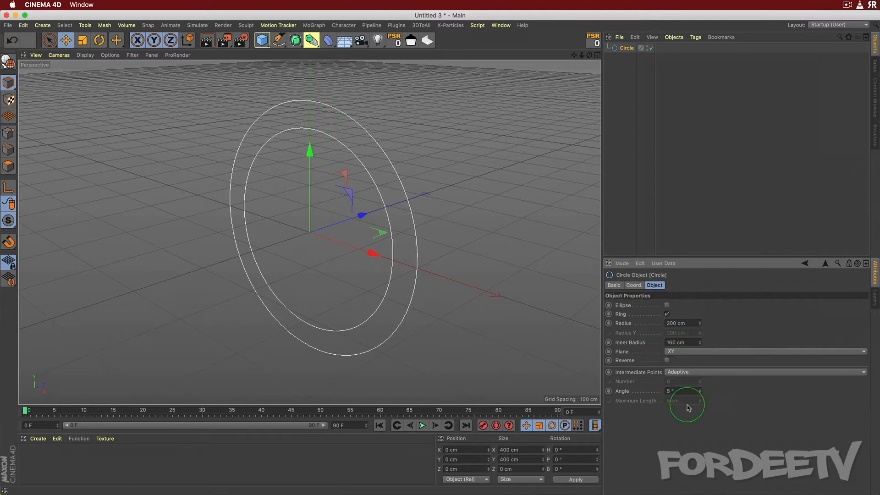
Extrude the ring spline by making it a child of an Extrude object with 40 cm movement in Z.
{"action": "left_click_drag", "start_coordinate": [296, 39], "coordinate": [403, 54]}
{"action": "left_click_drag", "start_coordinate": [628, 61], "coordinate": [629, 51]}
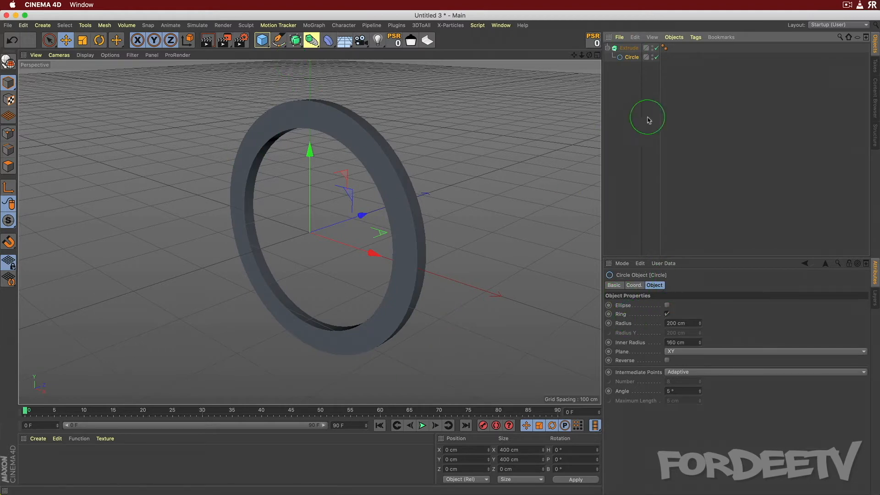
{"action": "left_click", "coordinate": [627, 49]}
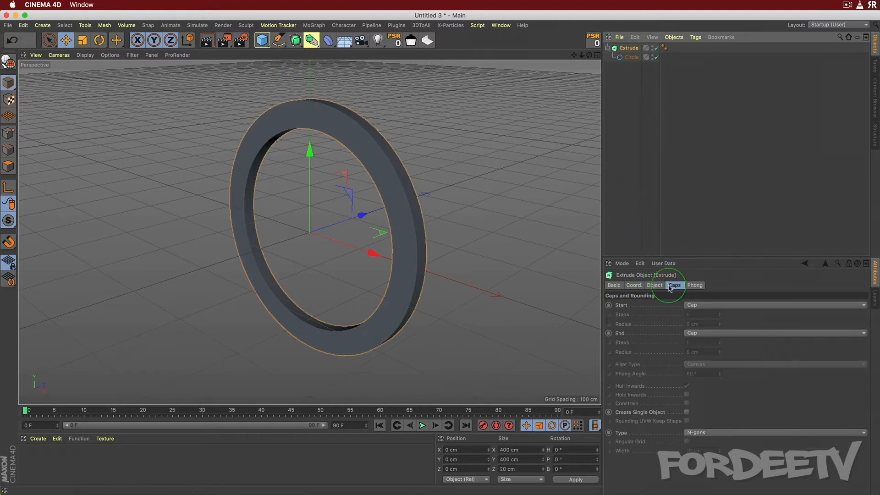
{"action": "left_click", "coordinate": [654, 285]}
{"action": "left_click", "coordinate": [754, 306]}
{"action": "double_click", "coordinate": [753, 306]}
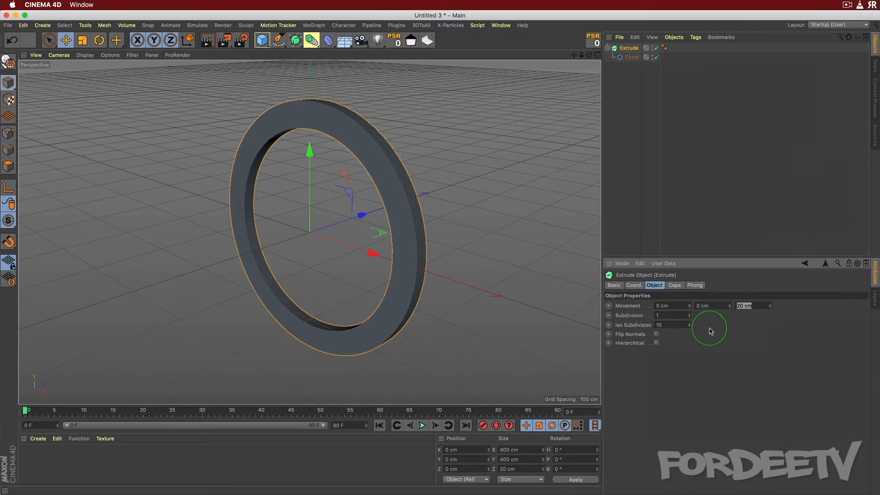
{"action": "type", "text": "40"}
{"action": "key", "text": "Return"}
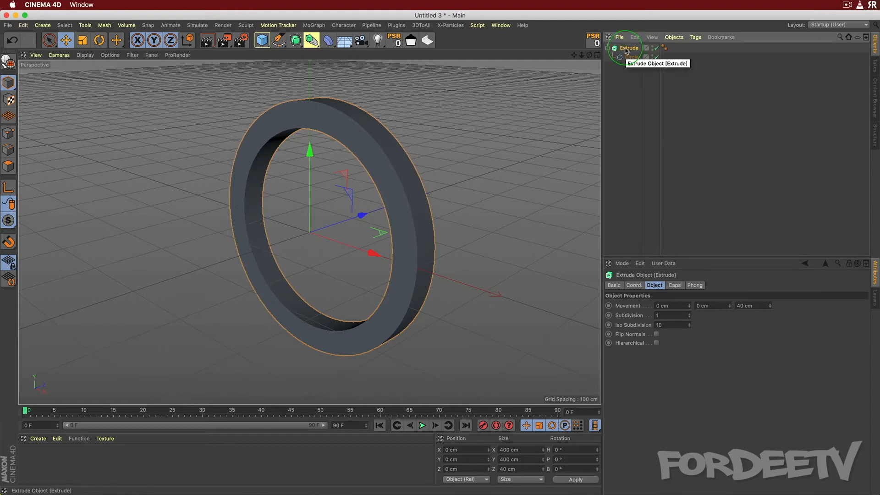
Duplicate the Extrude object with its circle and rename the copy "Extrude Inset".
{"action": "left_click_drag", "start_coordinate": [626, 51], "coordinate": [628, 98], "text": "ctrl"}
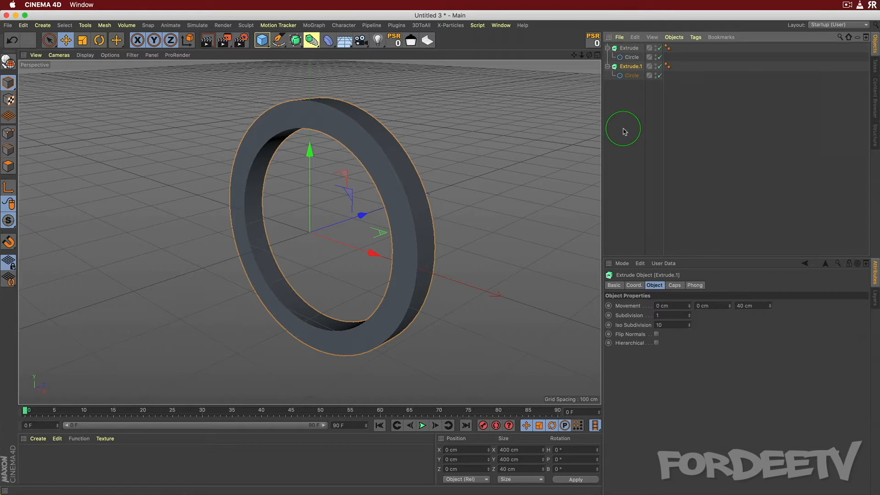
{"action": "left_click", "coordinate": [625, 77]}
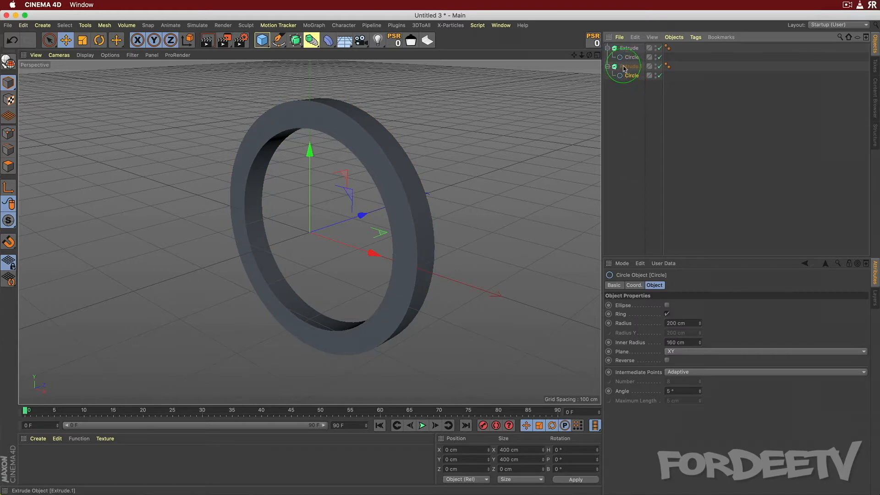
{"action": "double_click", "coordinate": [629, 67]}
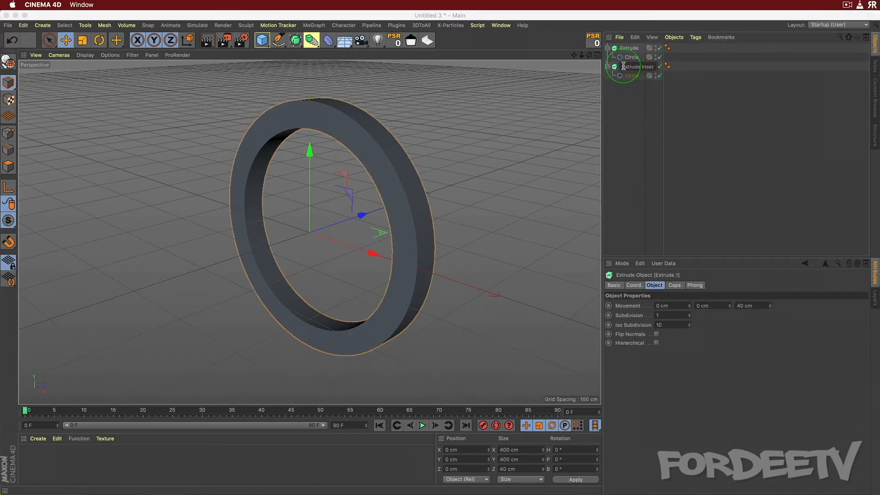
{"action": "type", "text": "Extrude Inset"}
{"action": "key", "text": "Return"}
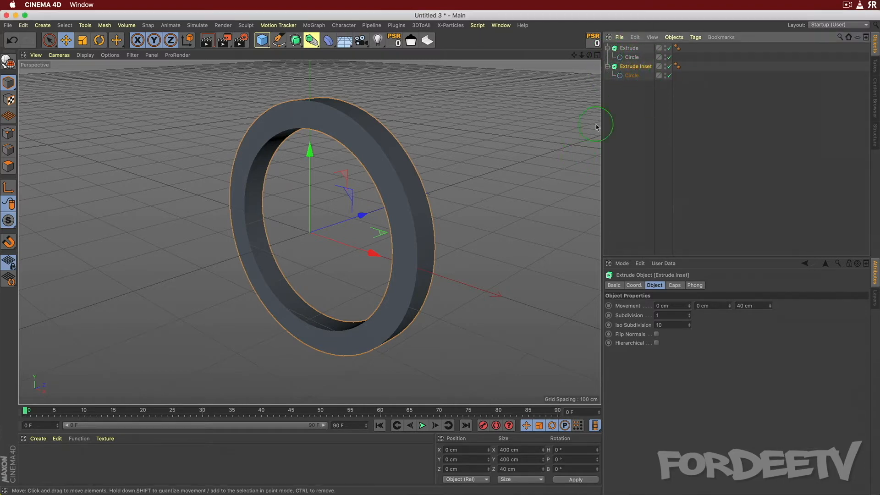
Turn off the ring option for Extrude Inset's circle and set its radius to 160 cm, matching the outer ring's inner radius.
{"action": "left_click", "coordinate": [632, 76]}
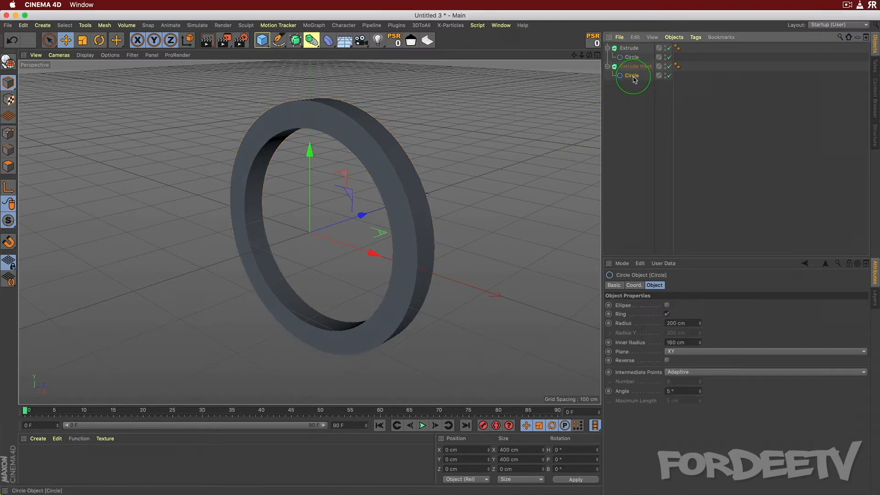
{"action": "left_click", "coordinate": [667, 313]}
{"action": "double_click", "coordinate": [683, 323]}
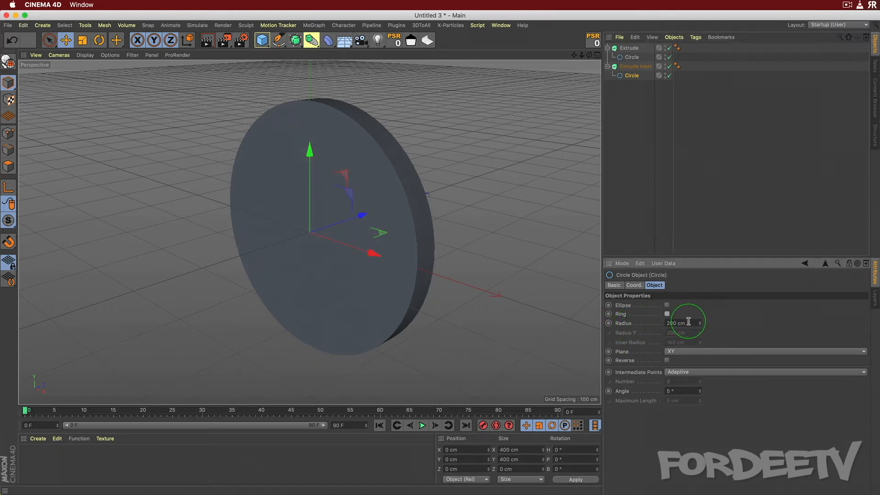
{"action": "type", "text": "160"}
{"action": "key", "text": "Return"}
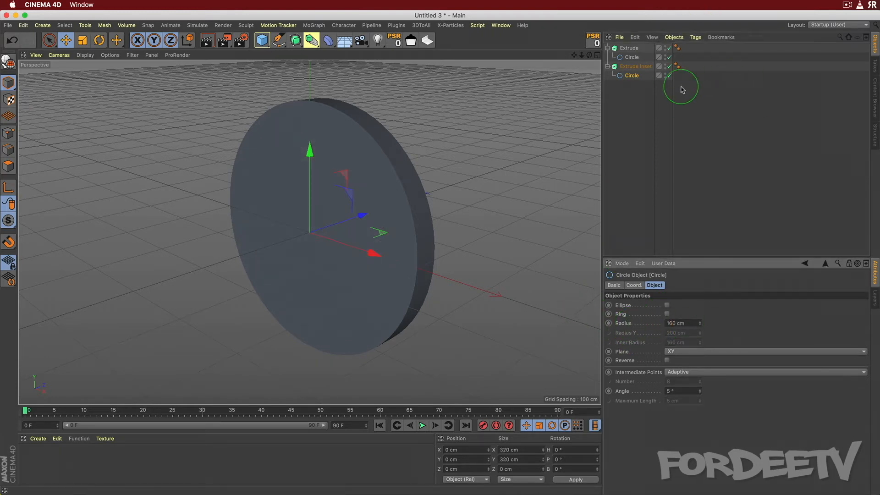
{"action": "left_click", "coordinate": [631, 57]}
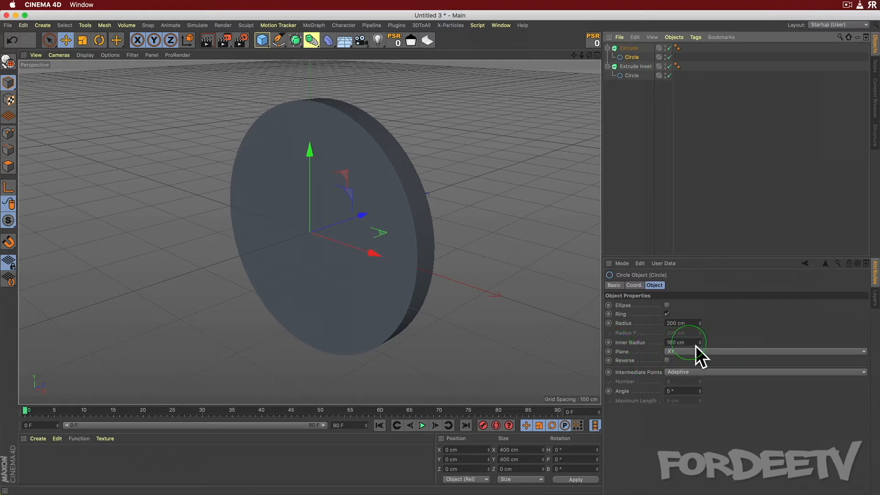
{"action": "left_click", "coordinate": [632, 74]}
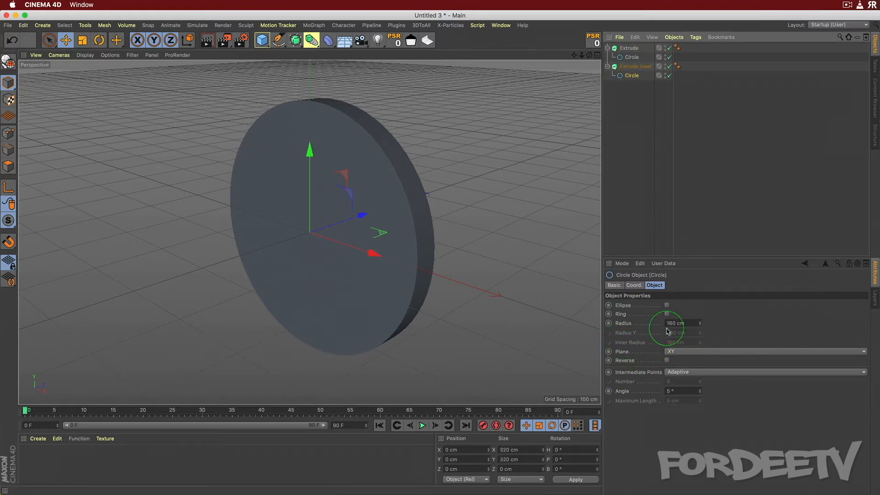
Set Extrude Inset's Z movement to 10 cm, disabling the outer ring's Extrude object during the edit and re-enabling it.
{"action": "left_click", "coordinate": [608, 48]}
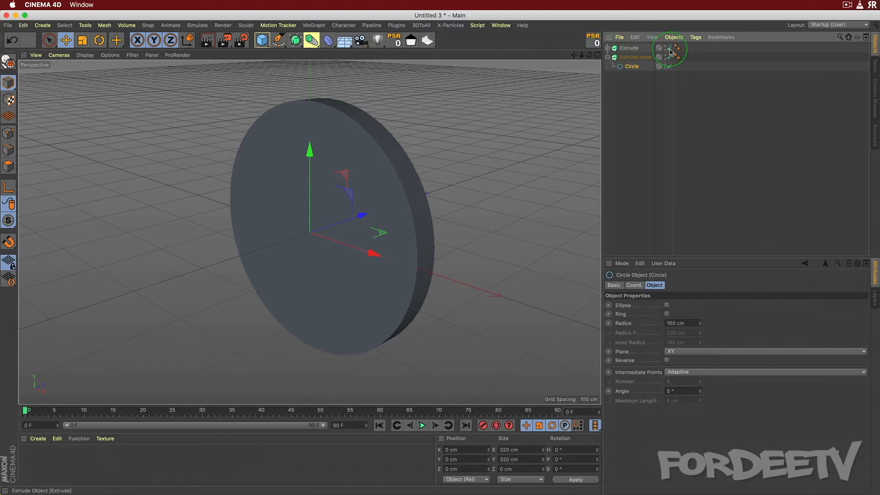
{"action": "left_click", "coordinate": [670, 49]}
{"action": "left_click", "coordinate": [670, 49]}
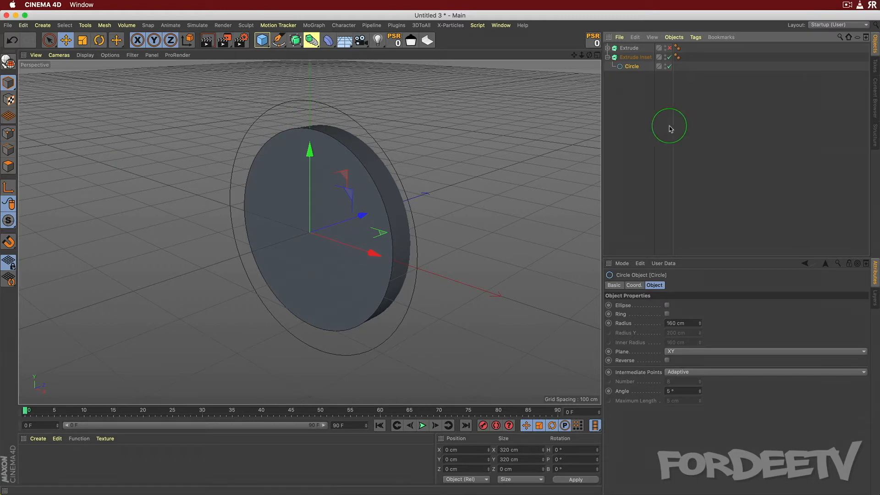
{"action": "left_click", "coordinate": [620, 57]}
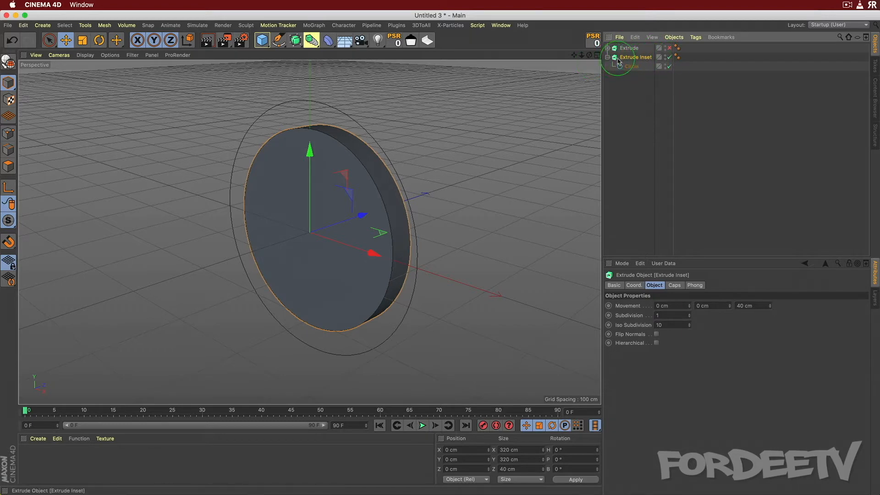
{"action": "double_click", "coordinate": [745, 306]}
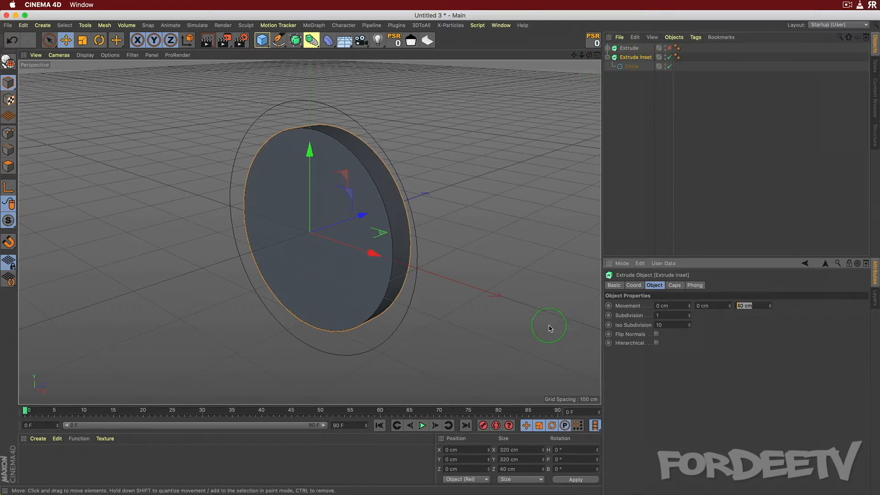
{"action": "type", "text": "10"}
{"action": "key", "text": "Return"}
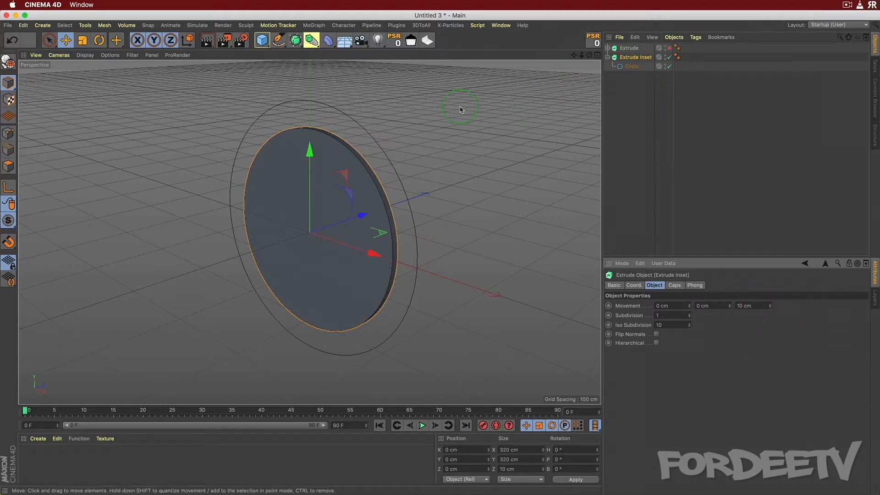
{"action": "left_click", "coordinate": [669, 48]}
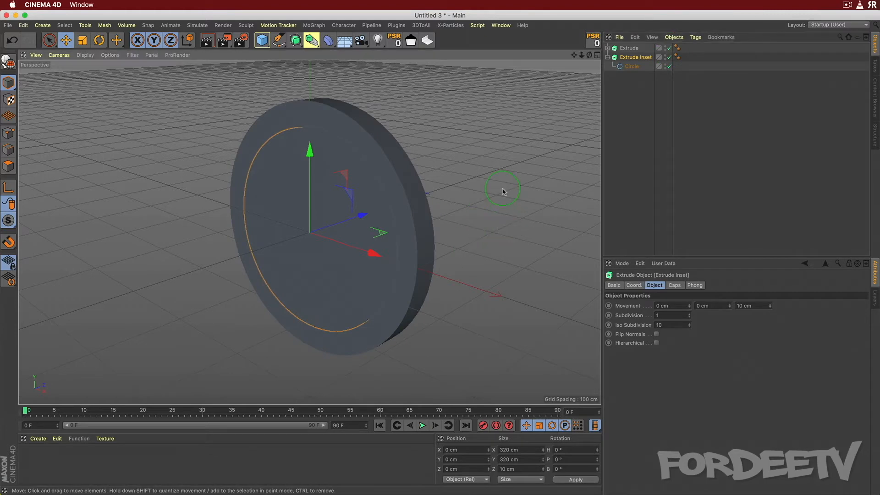
Move Extrude Inset to a Z position of 15 cm so the disc sits midway inside the ring's thickness.
{"action": "left_click_drag", "start_coordinate": [513, 205], "coordinate": [423, 231], "text": "alt"}
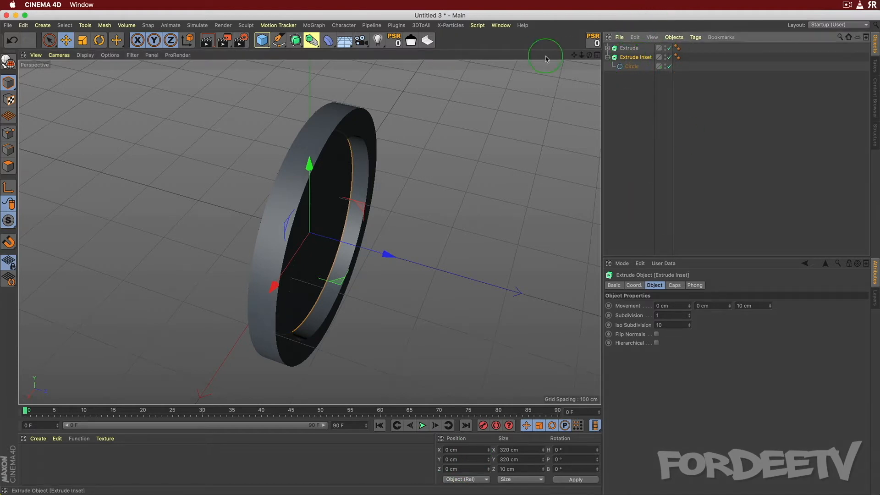
{"action": "left_click", "coordinate": [461, 469]}
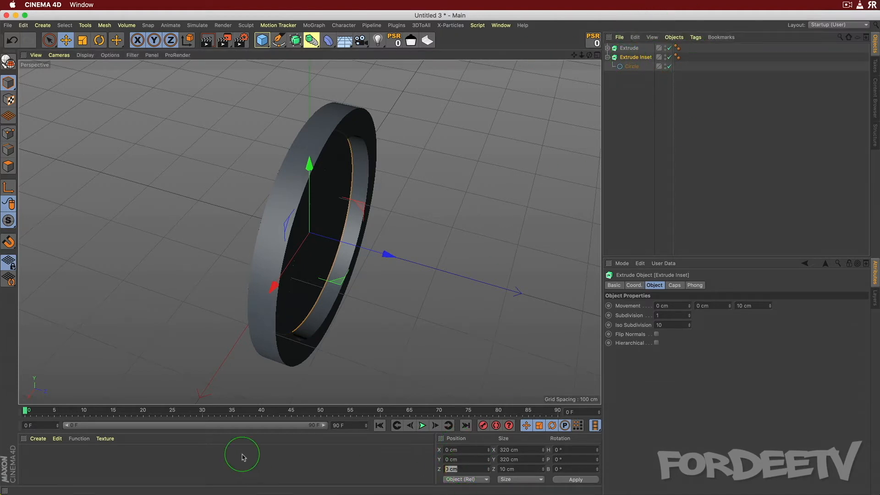
{"action": "type", "text": "15"}
{"action": "key", "text": "Return"}
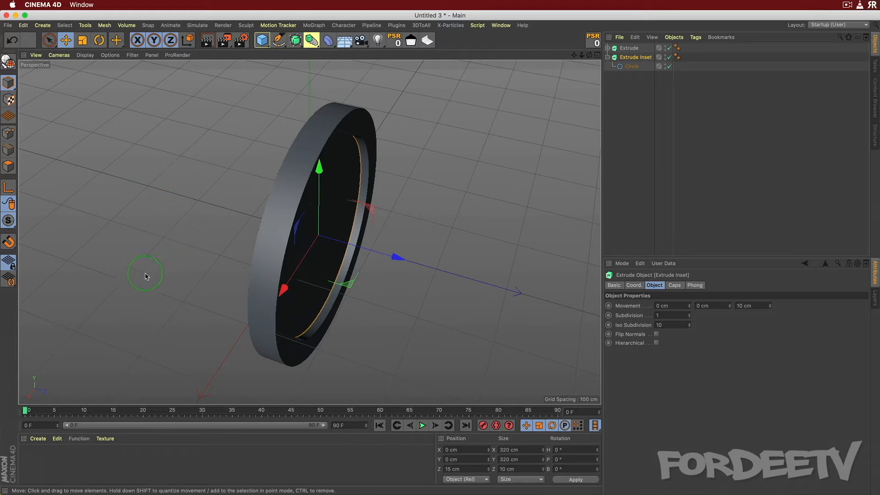
{"action": "left_click_drag", "start_coordinate": [108, 277], "coordinate": [238, 256], "text": "alt"}
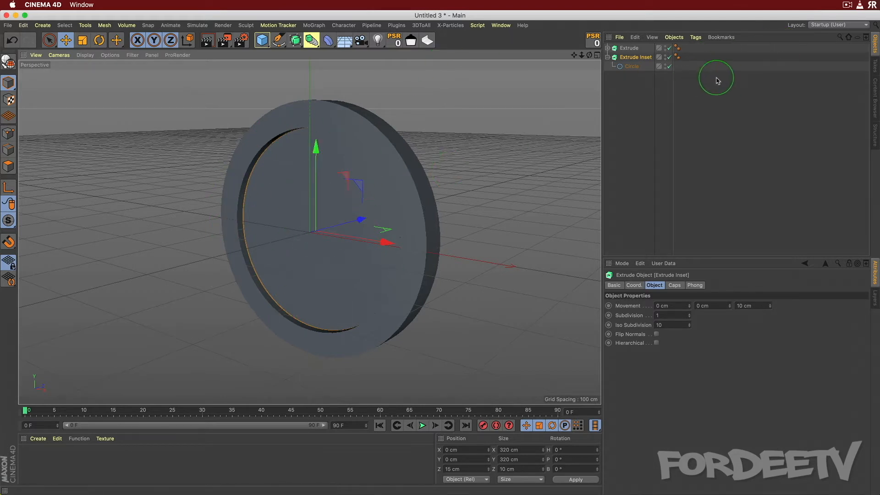
Group the Extrude and Extrude Inset objects under a null and rename it "Coin".
{"action": "left_click_drag", "start_coordinate": [626, 57], "coordinate": [644, 51]}
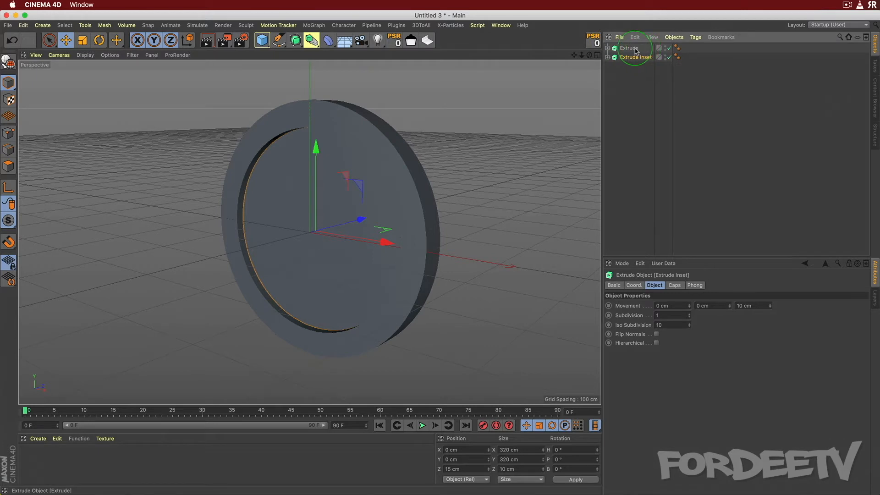
{"action": "left_click", "coordinate": [635, 50]}
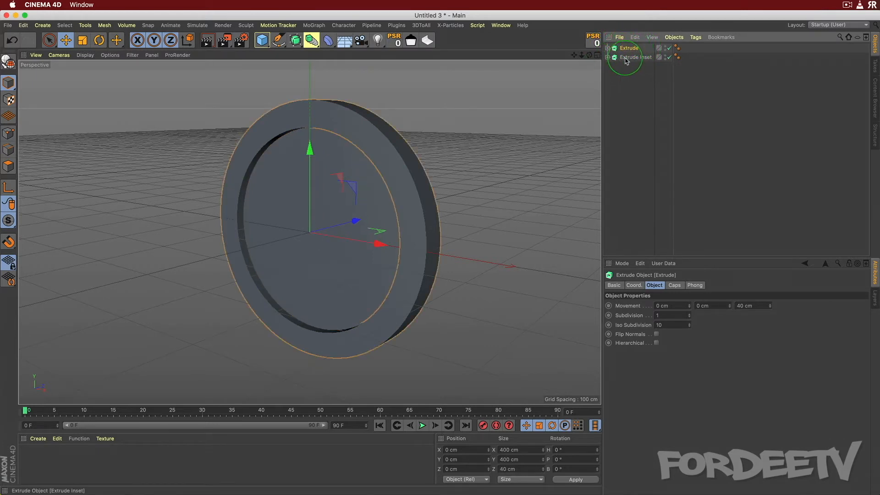
{"action": "left_click", "coordinate": [626, 59], "text": "shift"}
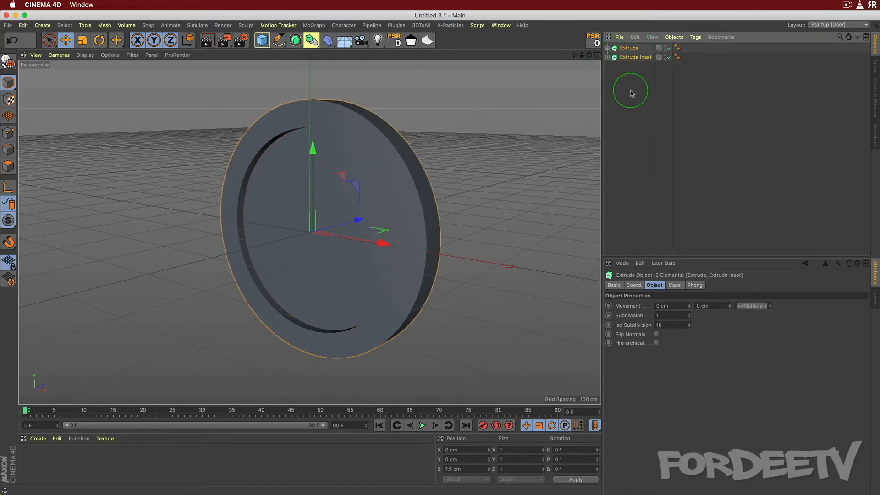
{"action": "key", "text": "alt+g"}
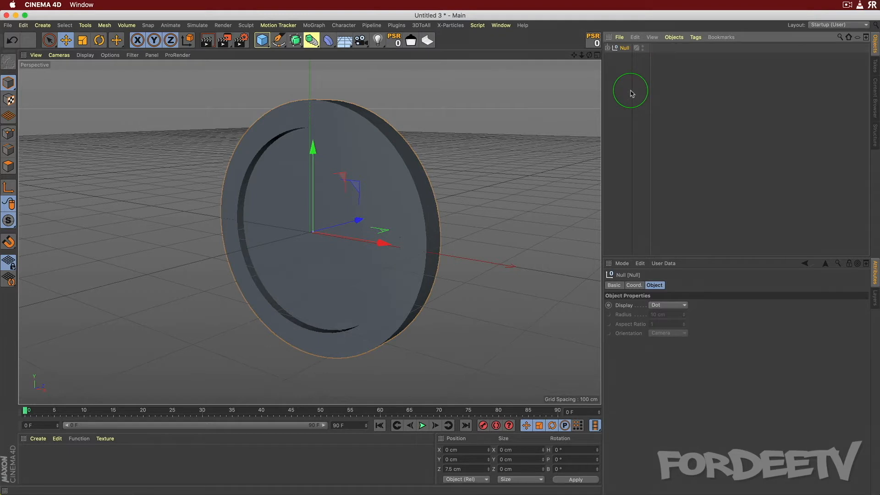
{"action": "double_click", "coordinate": [626, 48]}
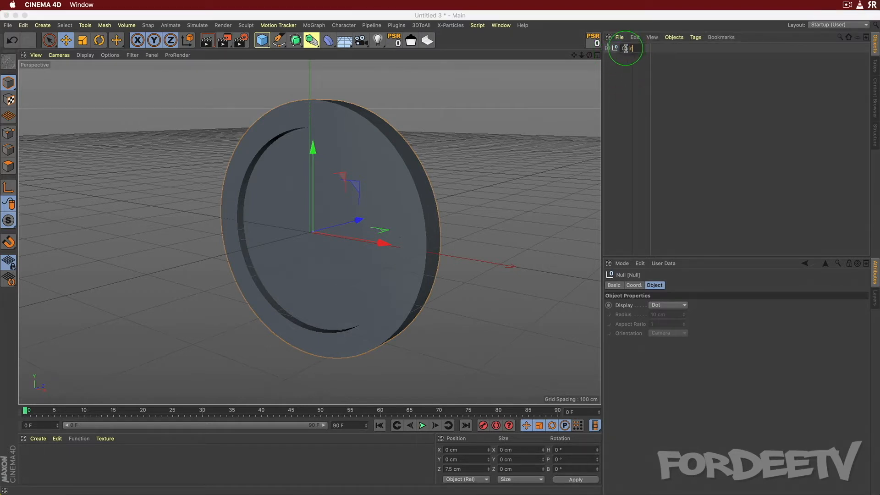
{"action": "type", "text": "Coin"}
{"action": "key", "text": "Return"}
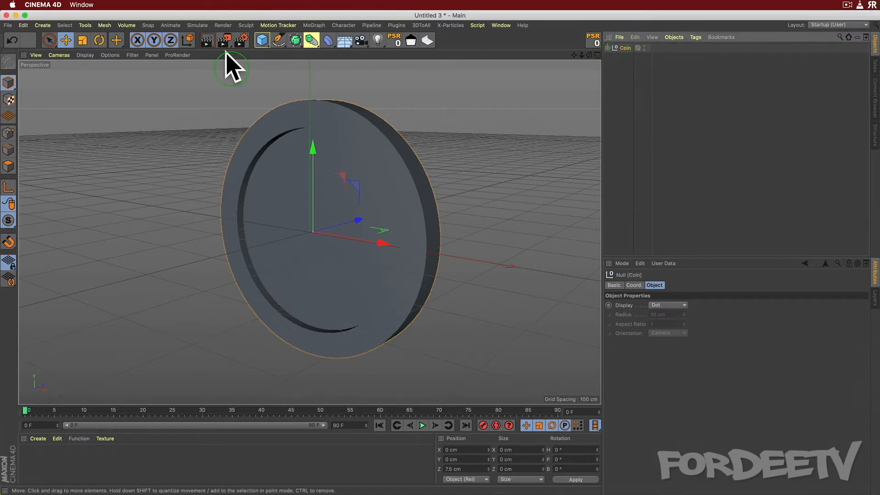
Add a text spline, replace its content with 40, and set its font to Impact.
{"action": "left_click", "coordinate": [278, 40]}
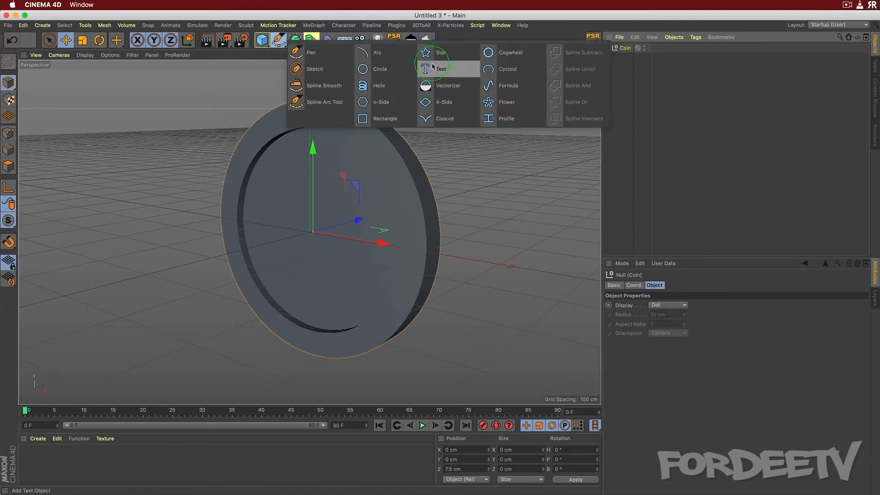
{"action": "left_click", "coordinate": [433, 67]}
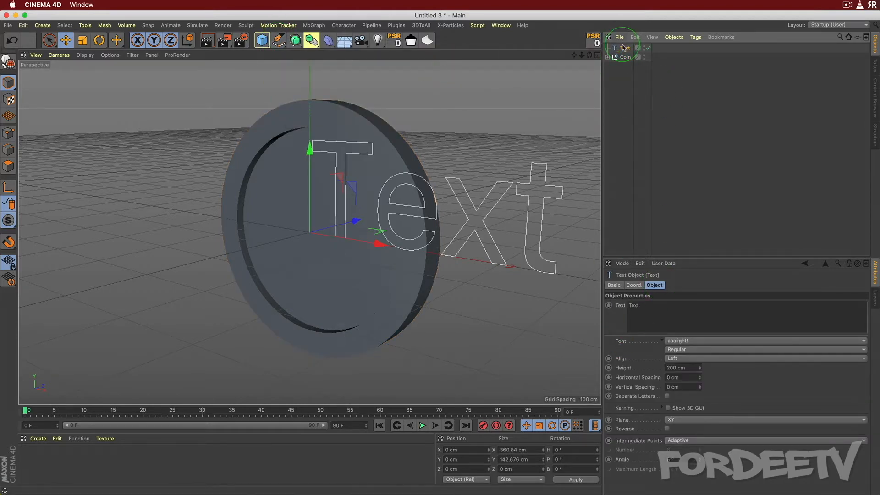
{"action": "left_click", "coordinate": [656, 307]}
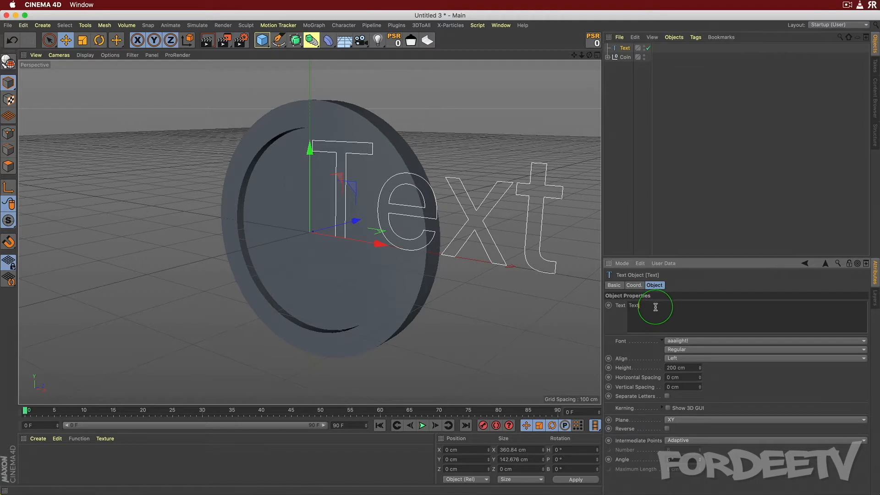
{"action": "left_click_drag", "start_coordinate": [656, 307], "coordinate": [583, 303]}
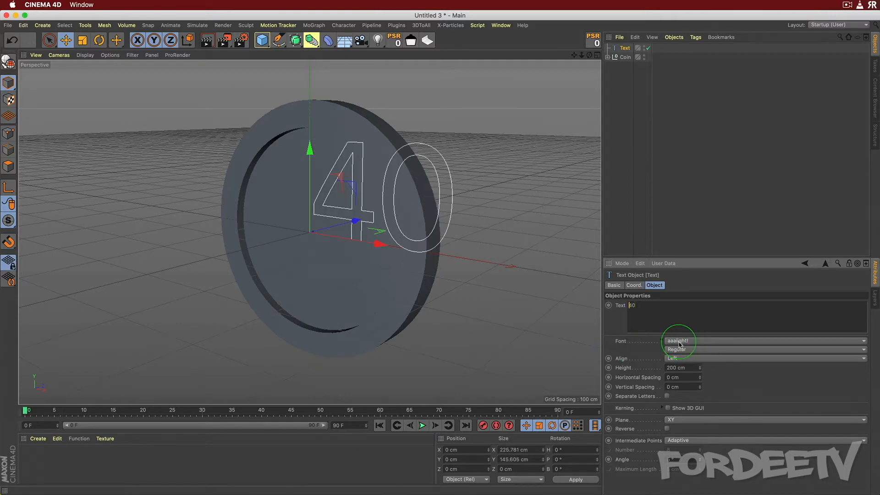
{"action": "left_click", "coordinate": [679, 342]}
{"action": "scroll", "coordinate": [740, 345], "scroll_direction": "down", "scroll_amount": 10}
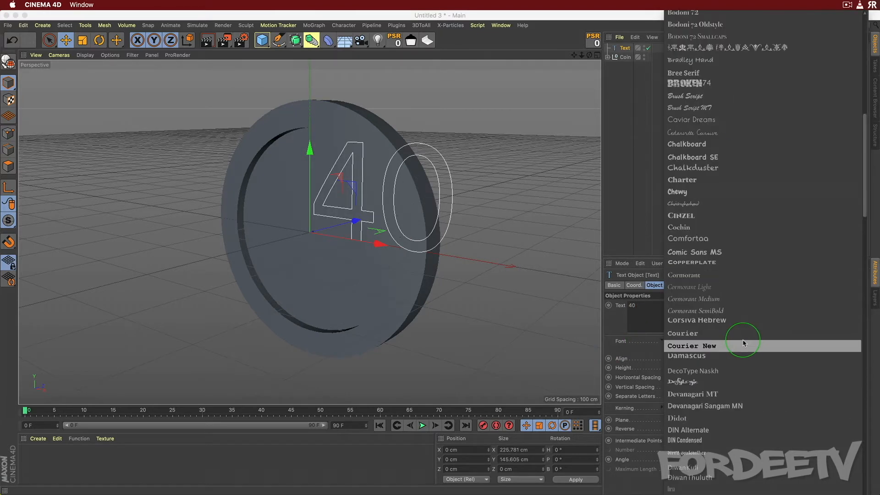
{"action": "scroll", "coordinate": [743, 342], "scroll_direction": "down", "scroll_amount": 10}
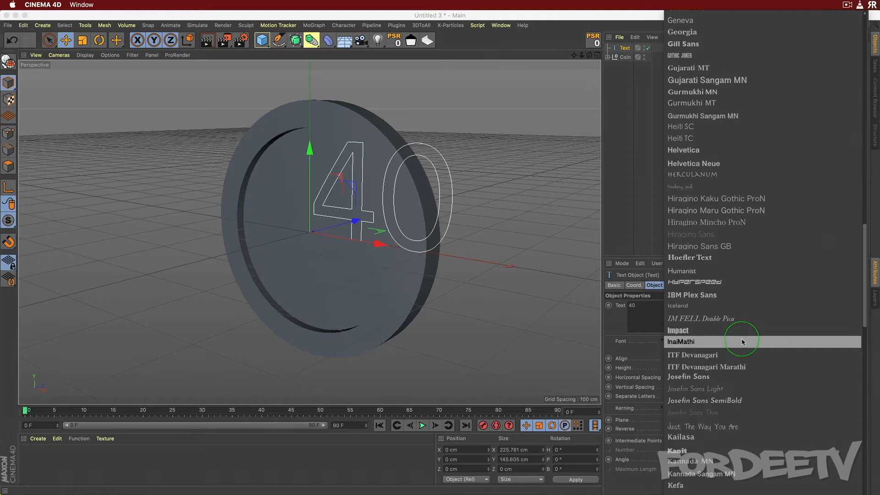
{"action": "left_click", "coordinate": [676, 330]}
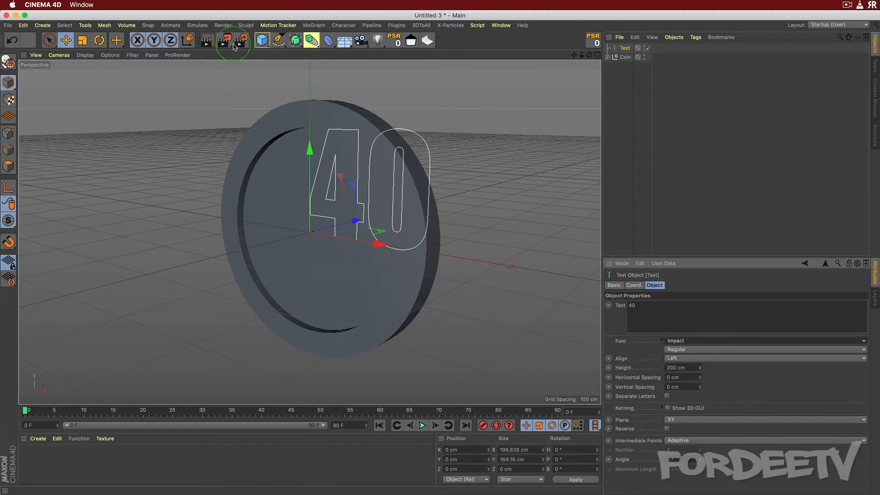
Add an Extrude object and nest the 40 text spline inside it.
{"action": "left_click", "coordinate": [295, 40]}
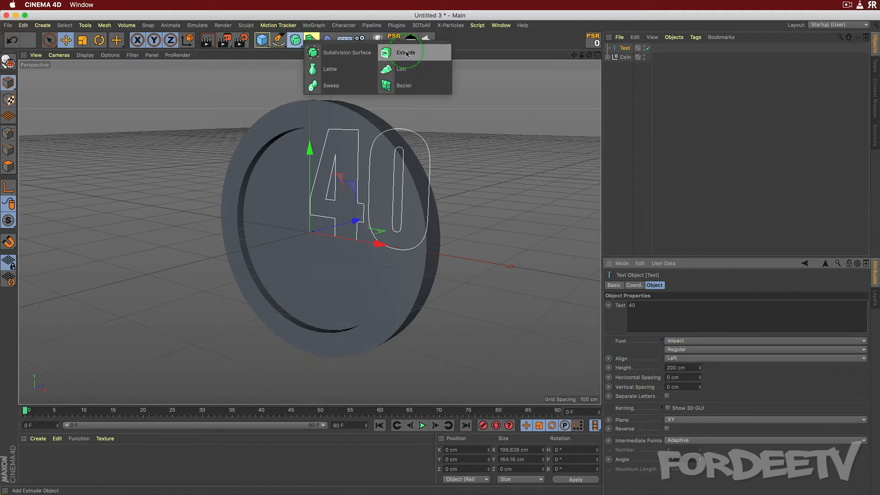
{"action": "left_click", "coordinate": [387, 52]}
{"action": "left_click_drag", "start_coordinate": [624, 58], "coordinate": [627, 50]}
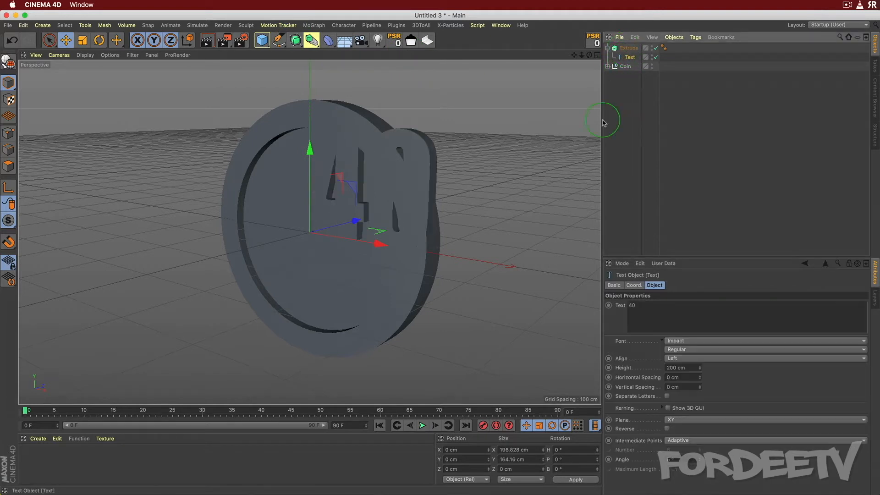
Try a Z movement of 10 cm on the text's Extrude object and settle on 15 cm.
{"action": "left_click", "coordinate": [623, 49]}
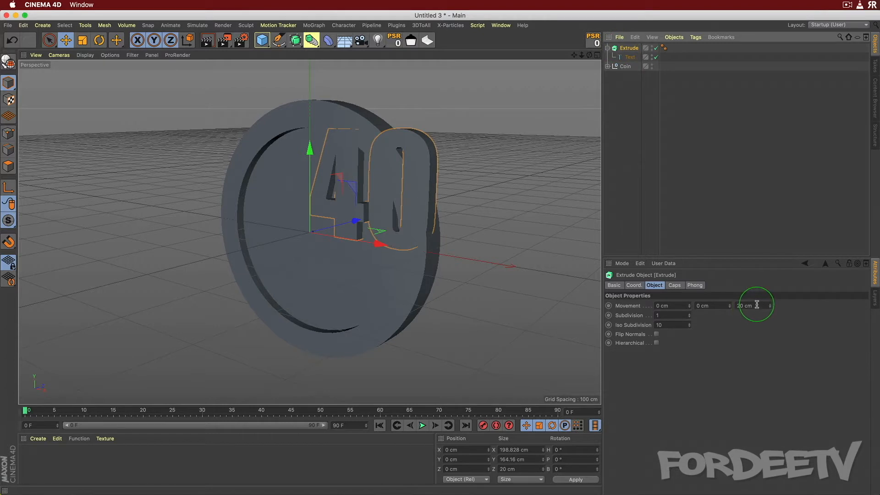
{"action": "left_click_drag", "start_coordinate": [759, 304], "coordinate": [583, 298]}
{"action": "type", "text": "10"}
{"action": "key", "text": "Return"}
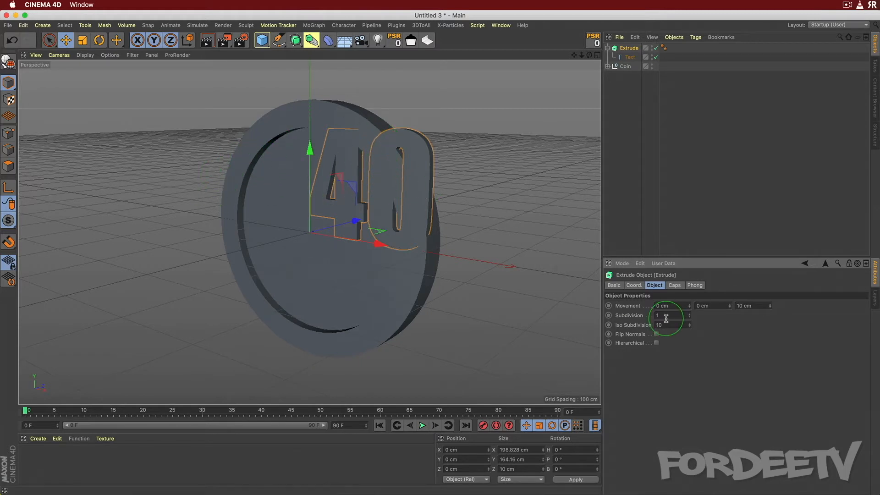
{"action": "left_click", "coordinate": [750, 305]}
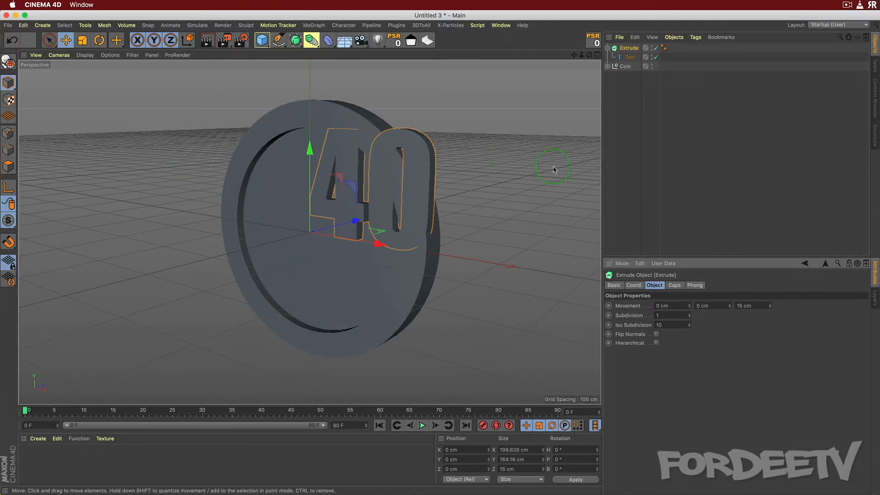
Center the extruded 40 on the Coin using the Center tool with the X and Y axes set to Middle.
{"action": "mouse_move", "coordinate": [528, 265]}
{"action": "left_mouse_down", "text": "alt"}
{"action": "mouse_move", "coordinate": [496, 302]}
{"action": "mouse_move", "coordinate": [480, 292]}
{"action": "mouse_move", "coordinate": [472, 270]}
{"action": "mouse_move", "coordinate": [491, 259]}
{"action": "mouse_move", "coordinate": [541, 269]}
{"action": "left_mouse_up", "text": "alt"}
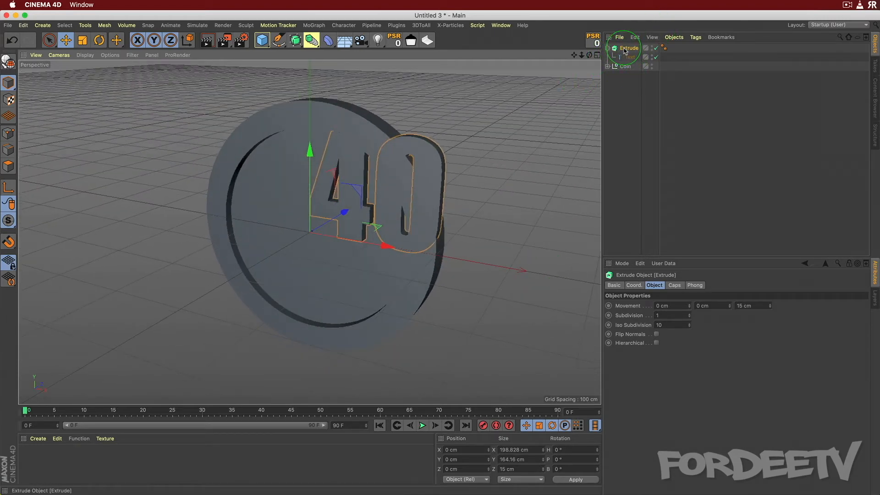
{"action": "left_click", "coordinate": [624, 67], "text": "shift"}
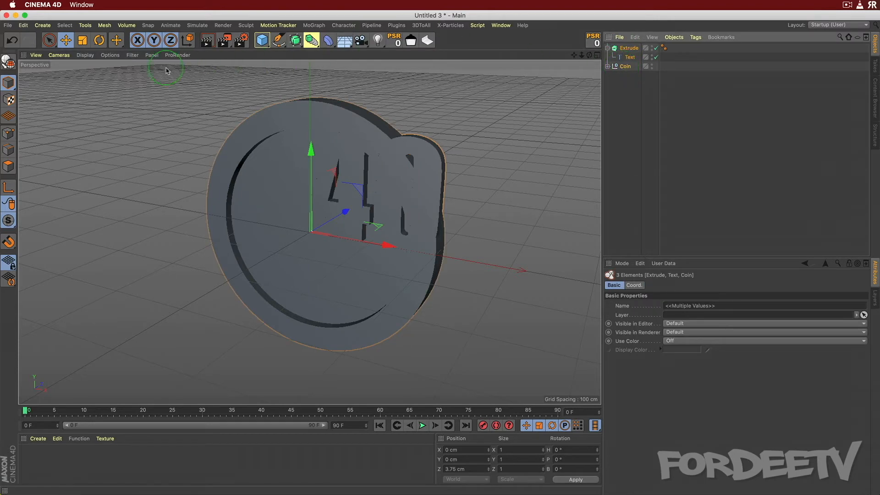
{"action": "left_click", "coordinate": [46, 27]}
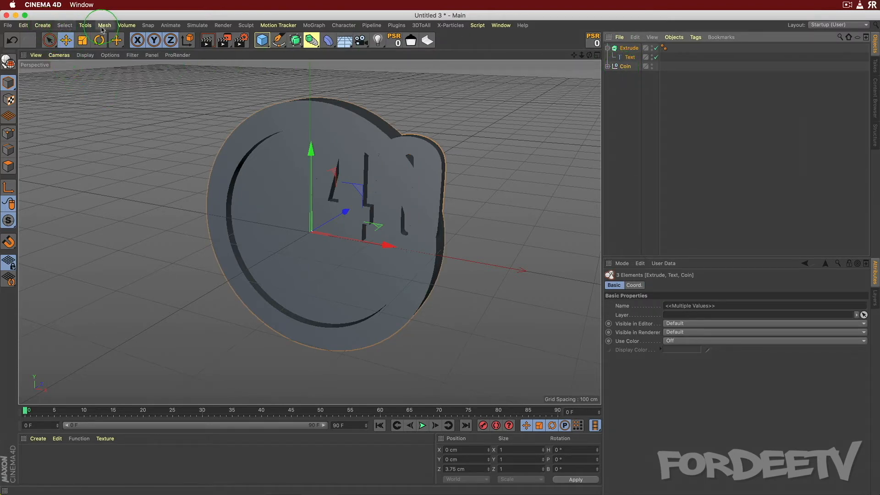
{"action": "left_click", "coordinate": [85, 25]}
{"action": "mouse_move", "coordinate": [108, 131]}
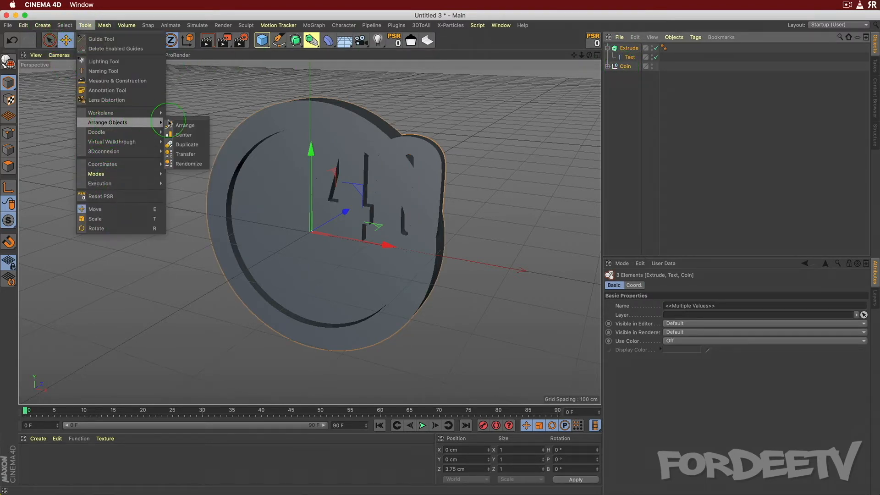
{"action": "left_click", "coordinate": [186, 133]}
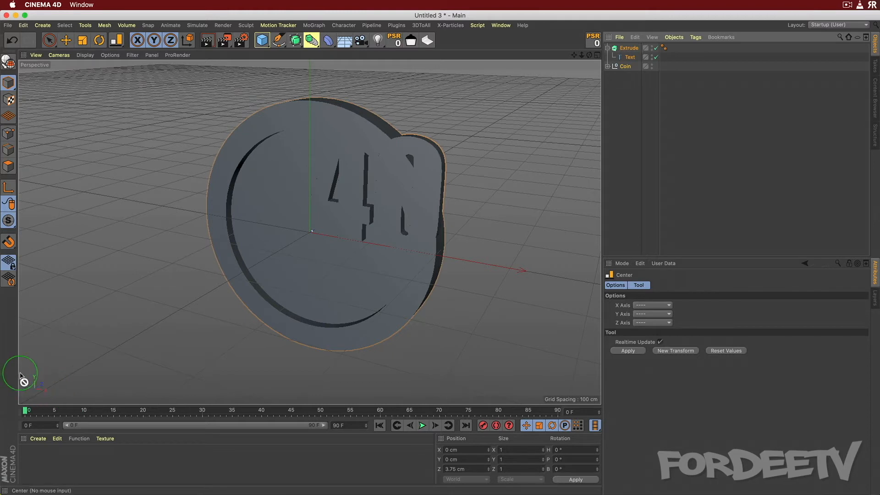
{"action": "left_click", "coordinate": [651, 306]}
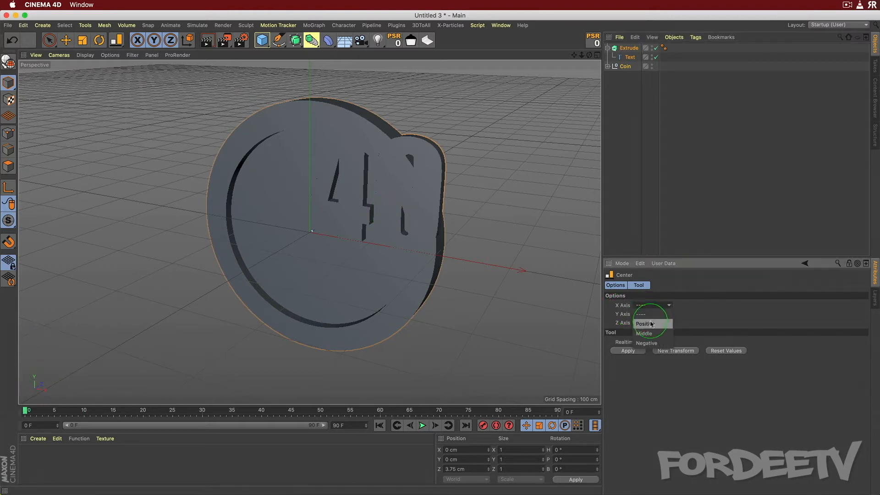
{"action": "left_click", "coordinate": [644, 325]}
{"action": "left_click", "coordinate": [646, 322]}
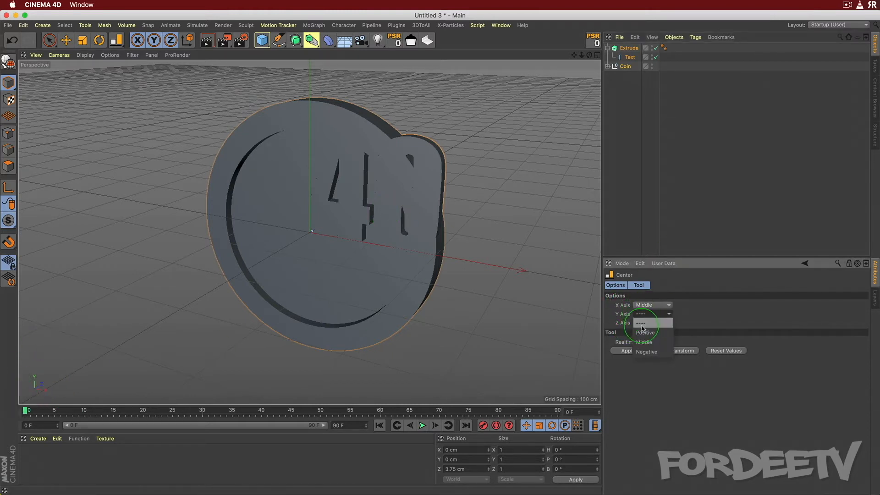
{"action": "left_click", "coordinate": [643, 342]}
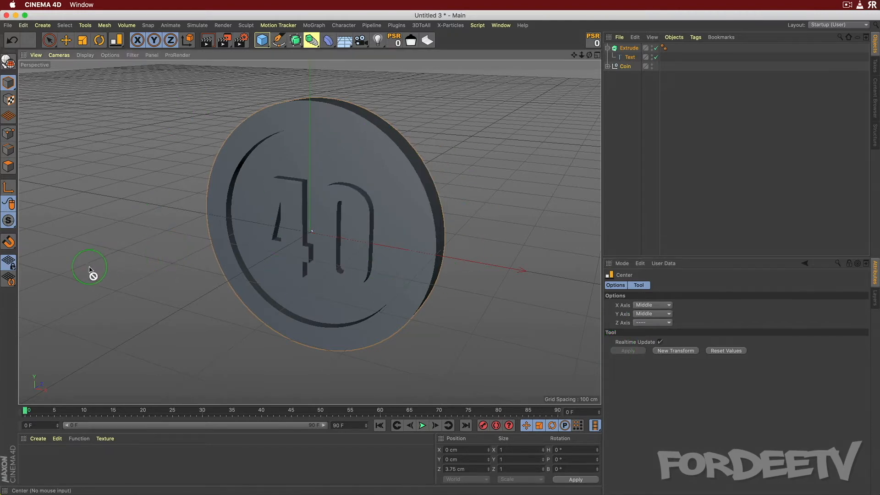
Duplicate the Extrude object containing the 40 text for the coin's other side.
{"action": "left_click_drag", "start_coordinate": [92, 273], "coordinate": [79, 261], "text": "alt"}
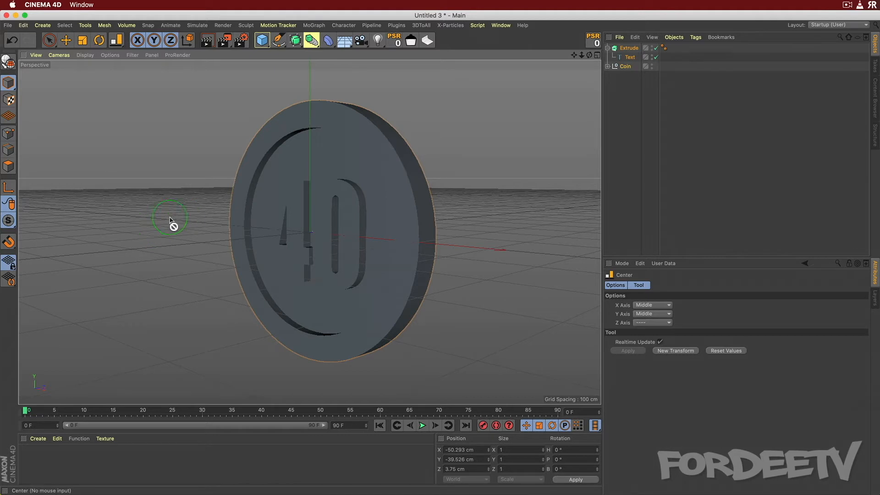
{"action": "left_click", "coordinate": [628, 48]}
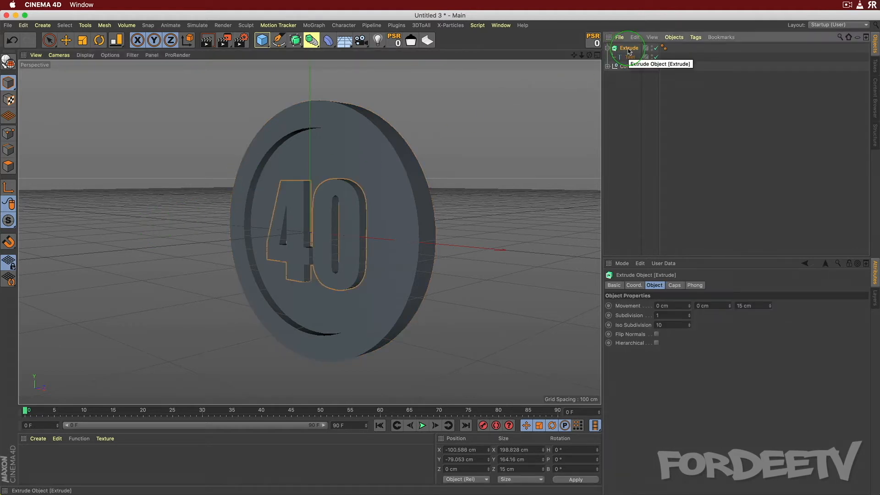
{"action": "left_click_drag", "start_coordinate": [628, 50], "coordinate": [612, 84], "text": "ctrl"}
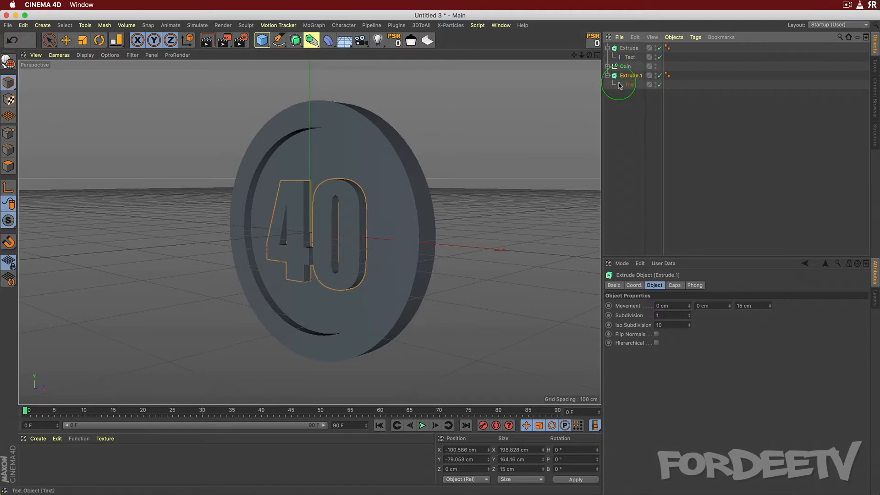
Try rotating the duplicated 40 extrusion to a pitch of 180° and undo the rotation.
{"action": "left_click", "coordinate": [99, 40]}
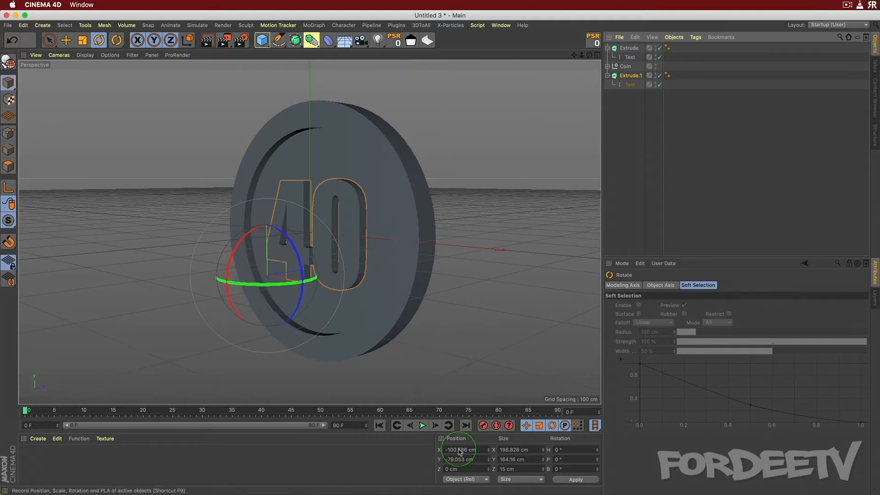
{"action": "left_click", "coordinate": [565, 458]}
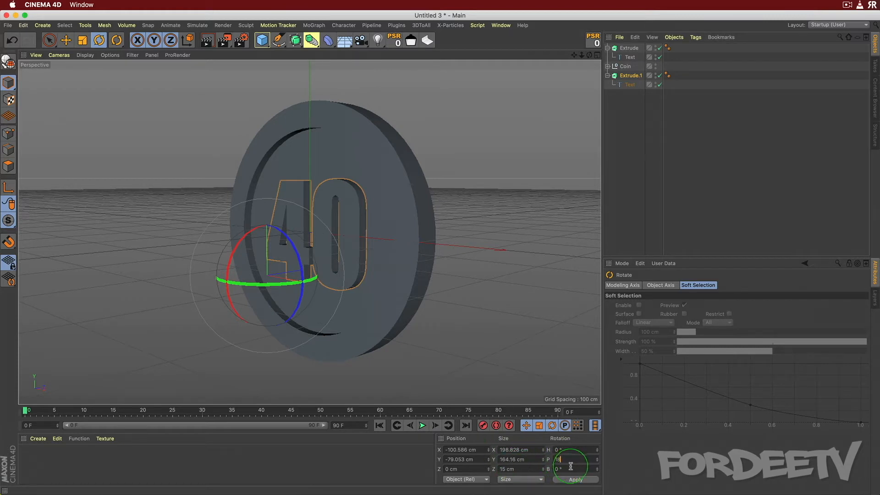
{"action": "type", "text": "180"}
{"action": "key", "text": "Return"}
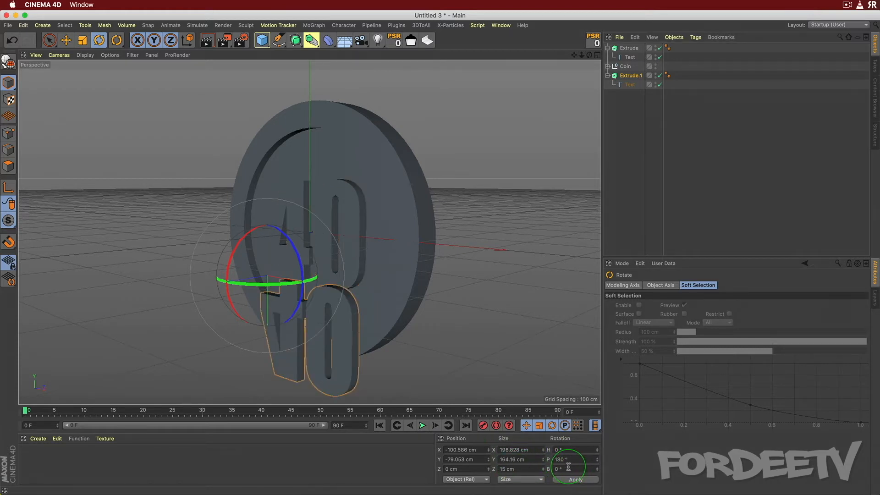
{"action": "key", "text": "super+z"}
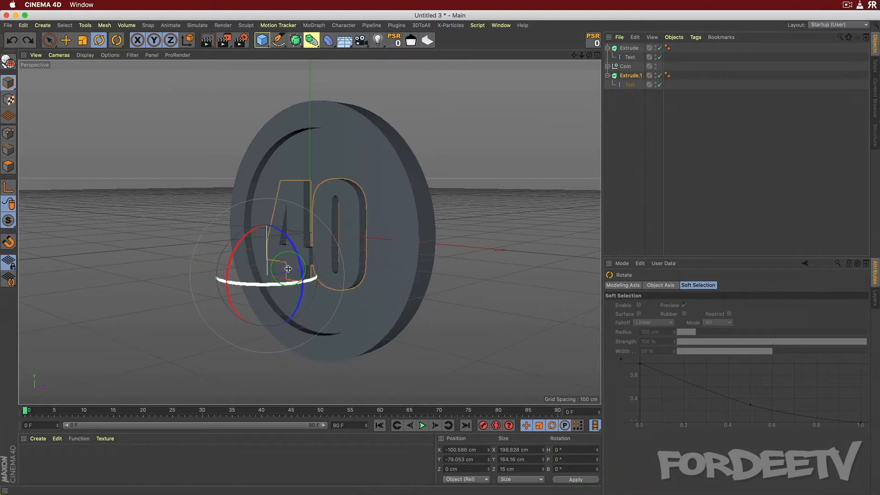
Set the duplicated 40 extrusion's heading rotation to 180°.
{"action": "left_click", "coordinate": [521, 449]}
{"action": "left_click", "coordinate": [582, 449]}
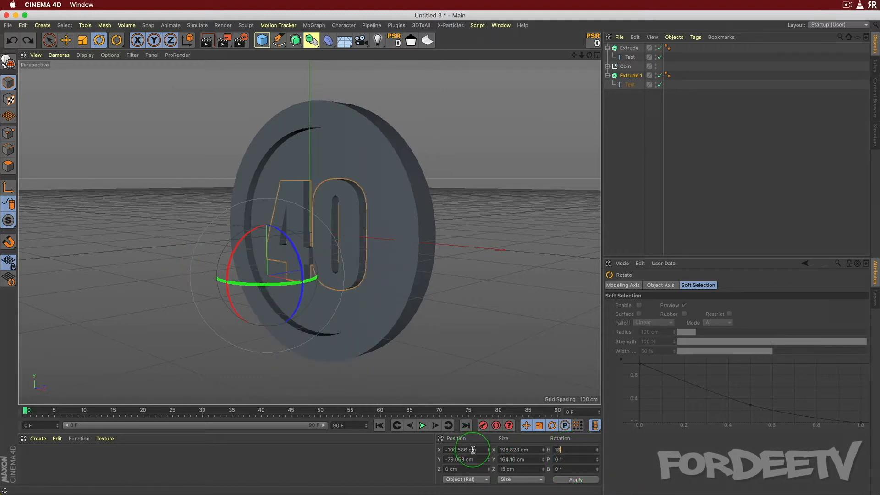
{"action": "key", "text": "Return"}
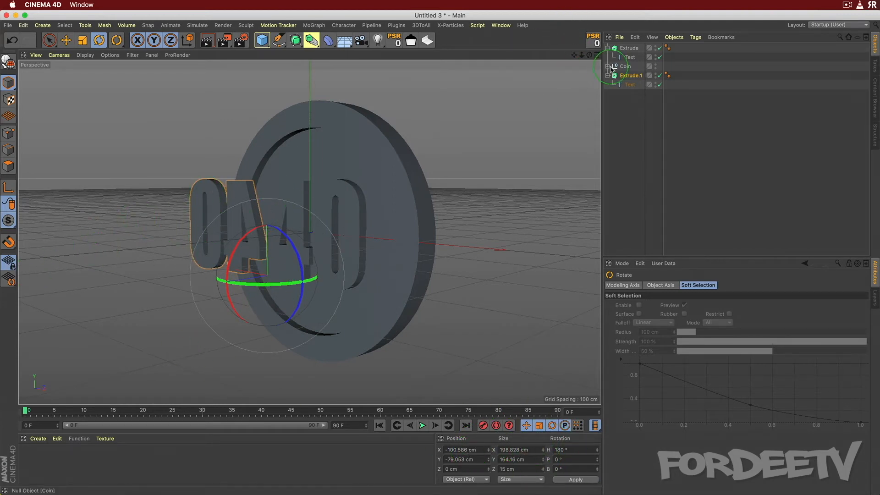
Show all four views and move the original 40 extrusion back along Z to about 48.9 cm.
{"action": "left_click", "coordinate": [597, 55]}
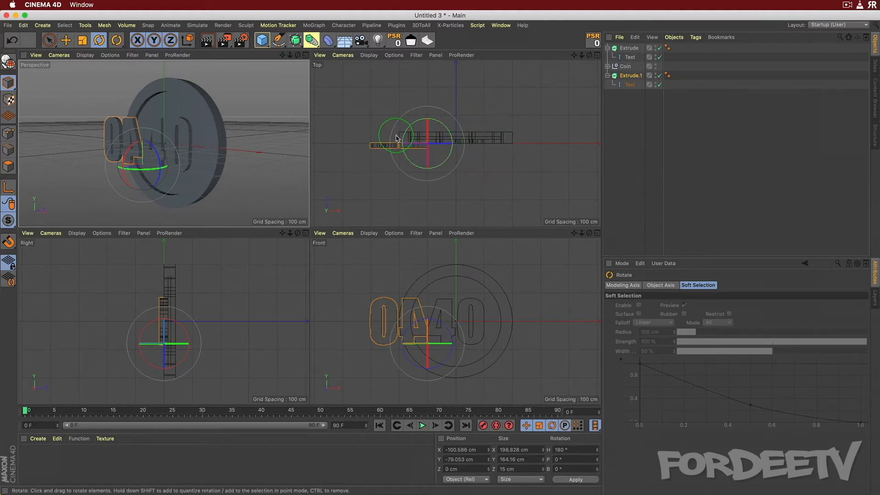
{"action": "left_click", "coordinate": [628, 48]}
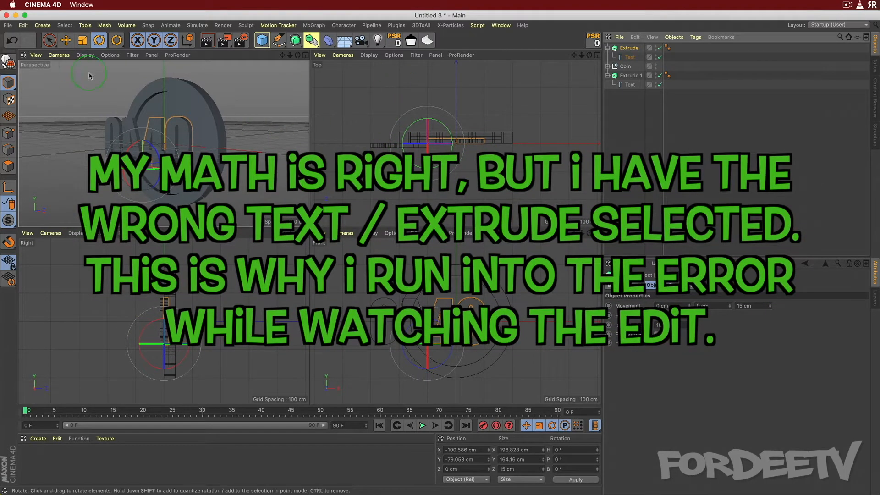
{"action": "key", "text": "e"}
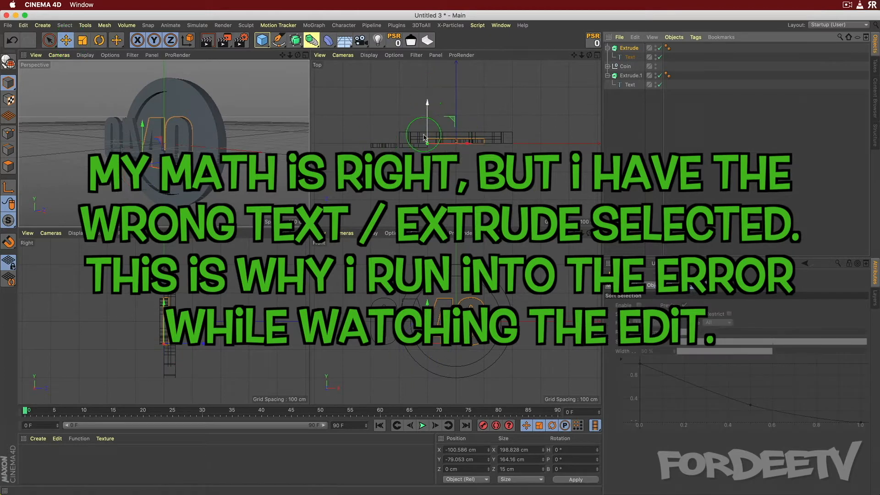
{"action": "left_click_drag", "start_coordinate": [427, 108], "coordinate": [426, 92]}
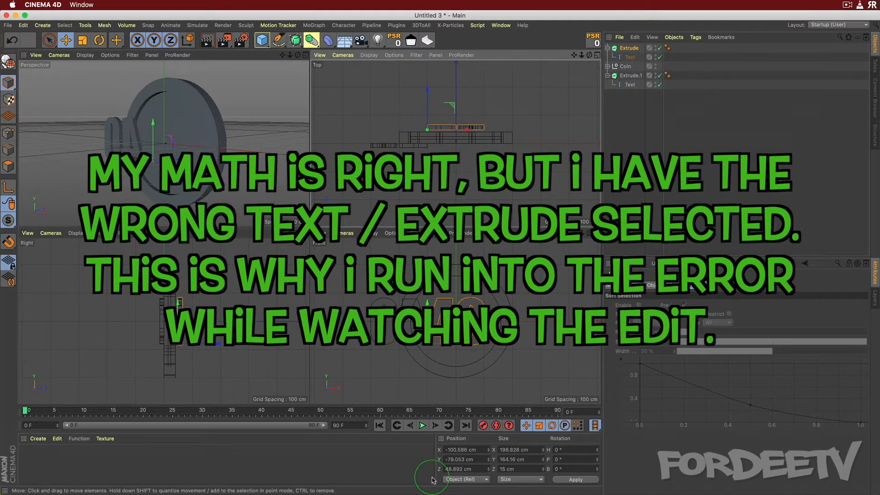
Try setting the original 40 extrusion's Z position to 25 cm and undo the change.
{"action": "double_click", "coordinate": [477, 468]}
{"action": "type", "text": "25"}
{"action": "key", "text": "Return"}
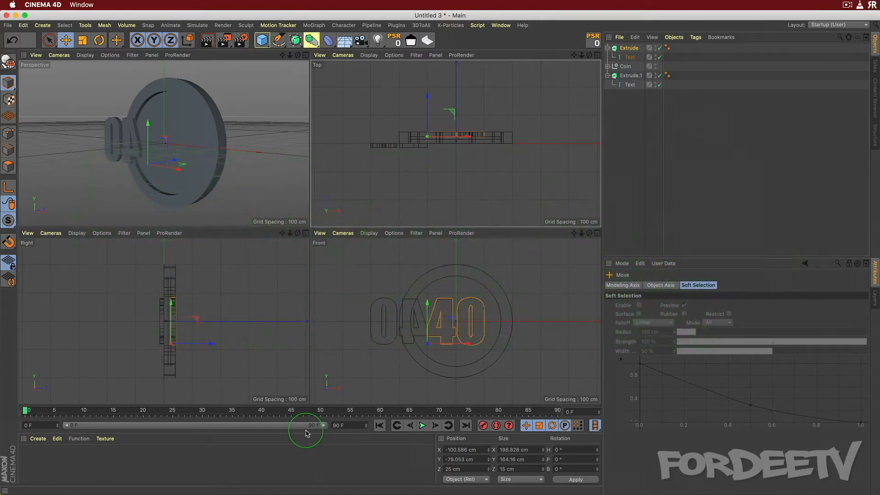
{"action": "key", "text": "super+z"}
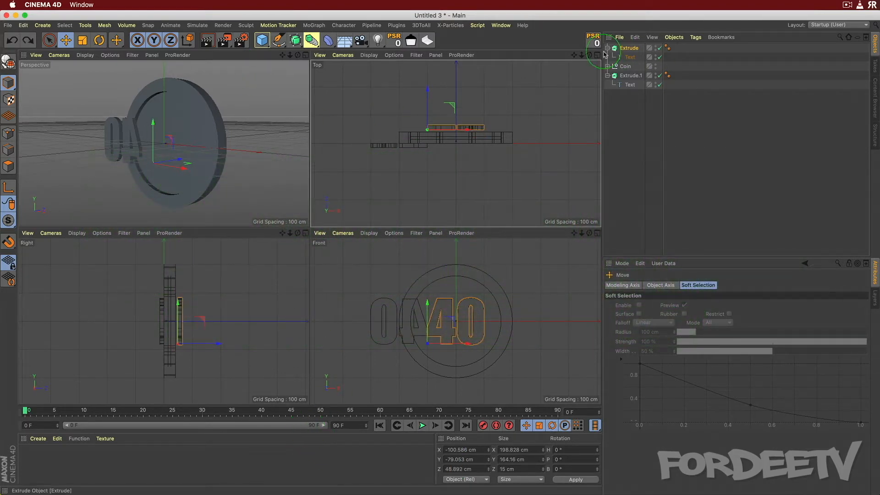
Try moving the original 40 extrusion farther along Z, to about 59 cm and about 72 cm, undoing each move.
{"action": "left_click", "coordinate": [629, 48]}
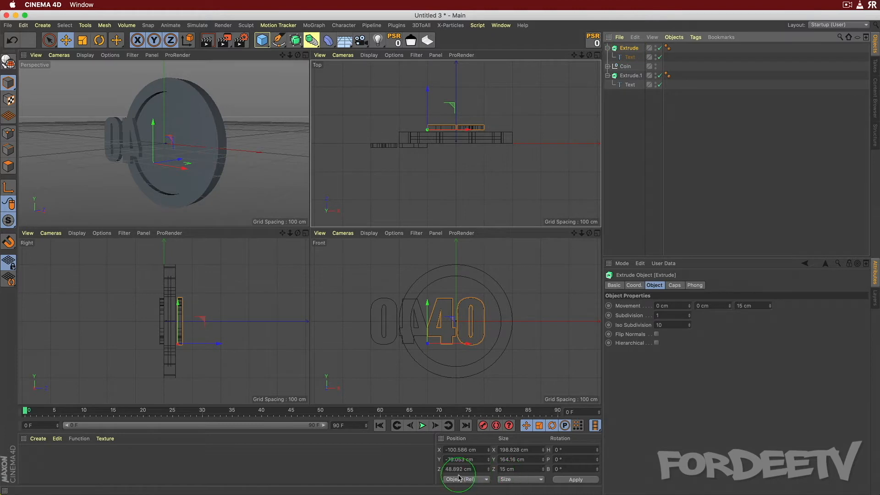
{"action": "left_click", "coordinate": [428, 90]}
{"action": "left_click_drag", "start_coordinate": [429, 90], "coordinate": [428, 86]}
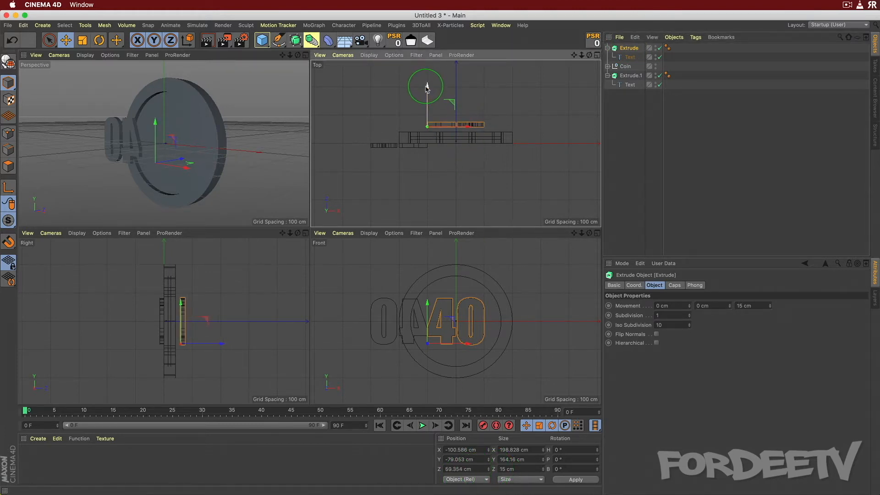
{"action": "left_click", "coordinate": [333, 240]}
{"action": "key", "text": "super+z"}
{"action": "left_click", "coordinate": [473, 473]}
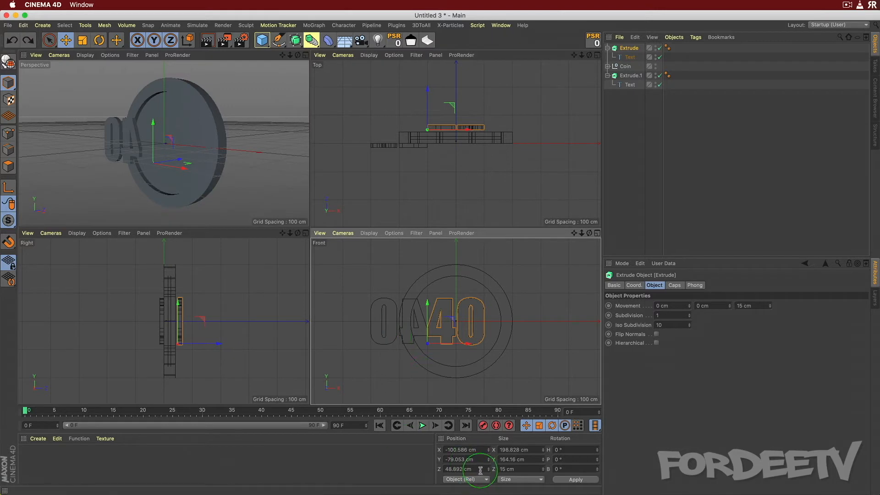
{"action": "left_click", "coordinate": [480, 469]}
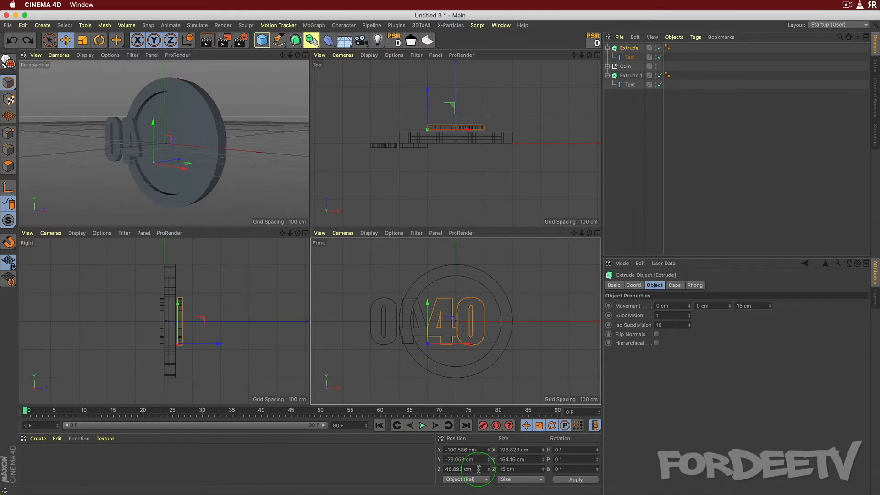
{"action": "left_click_drag", "start_coordinate": [429, 91], "coordinate": [427, 84]}
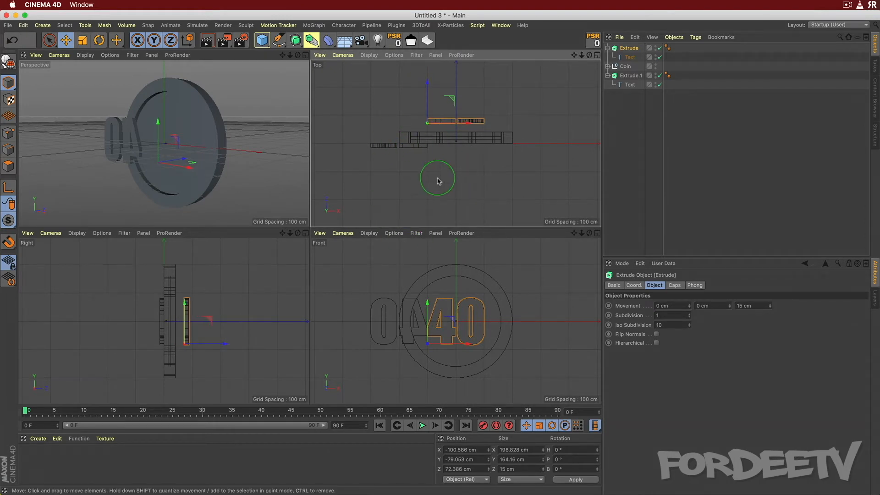
{"action": "key", "text": "super+z"}
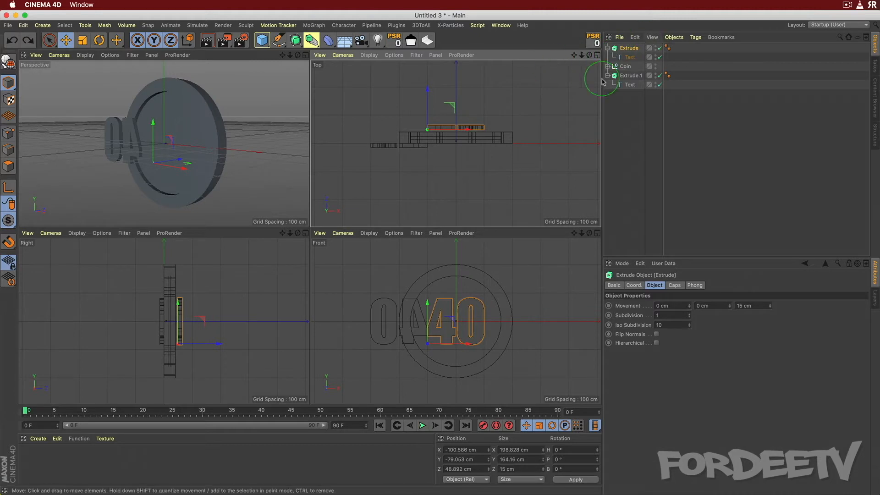
Move the duplicated 40 extrusion along X onto the coin, to about 102 cm.
{"action": "left_click", "coordinate": [630, 76]}
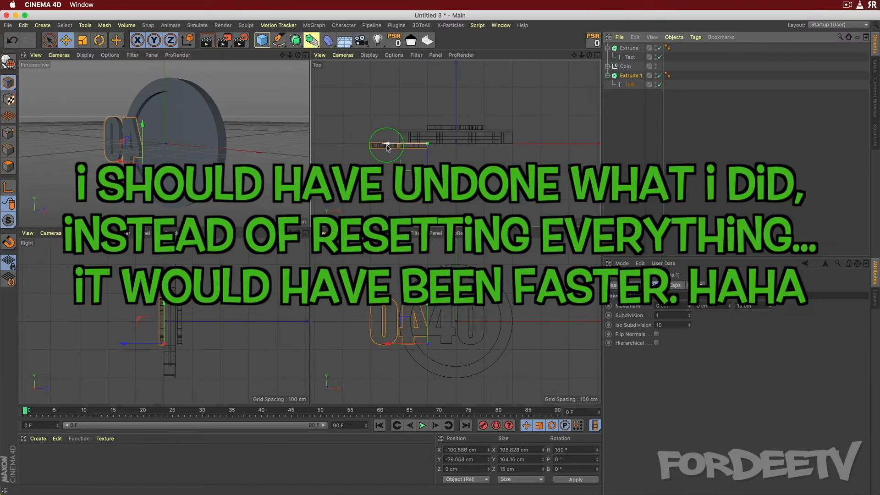
{"action": "left_click_drag", "start_coordinate": [387, 144], "coordinate": [443, 143]}
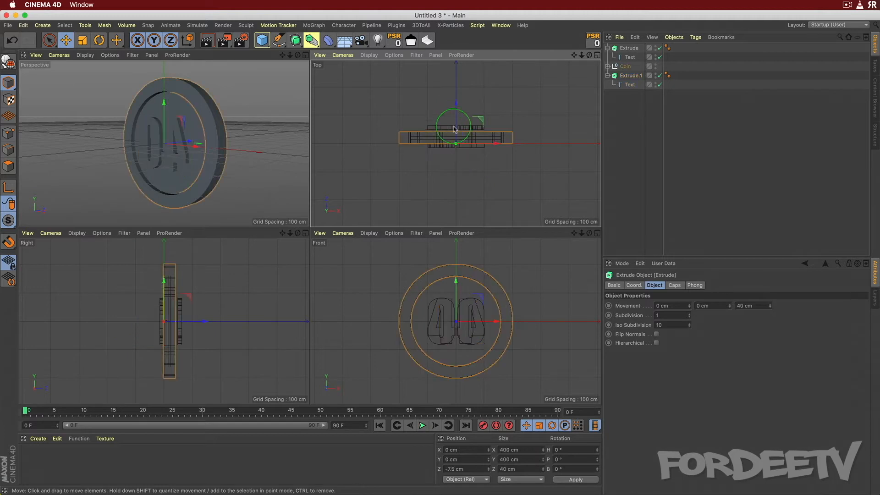
Move the original 40 extrusion toward the coin and set its Z position to 30 cm.
{"action": "left_click", "coordinate": [617, 47]}
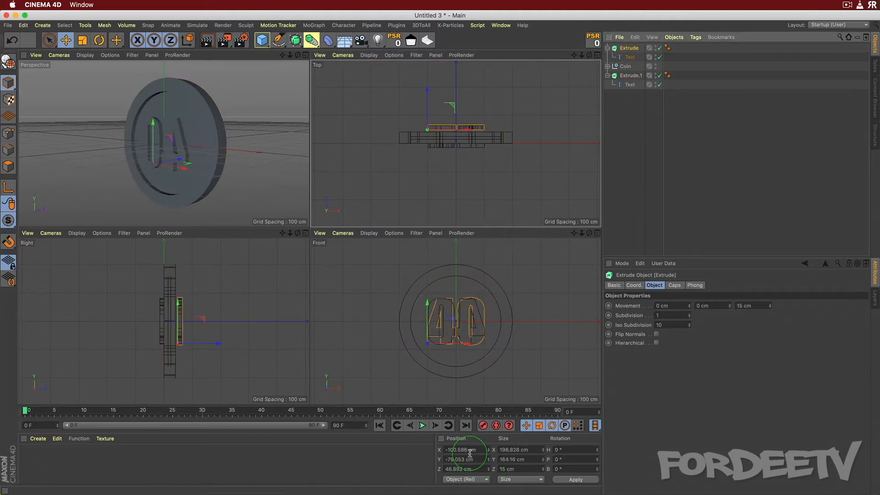
{"action": "left_click_drag", "start_coordinate": [427, 88], "coordinate": [427, 95]}
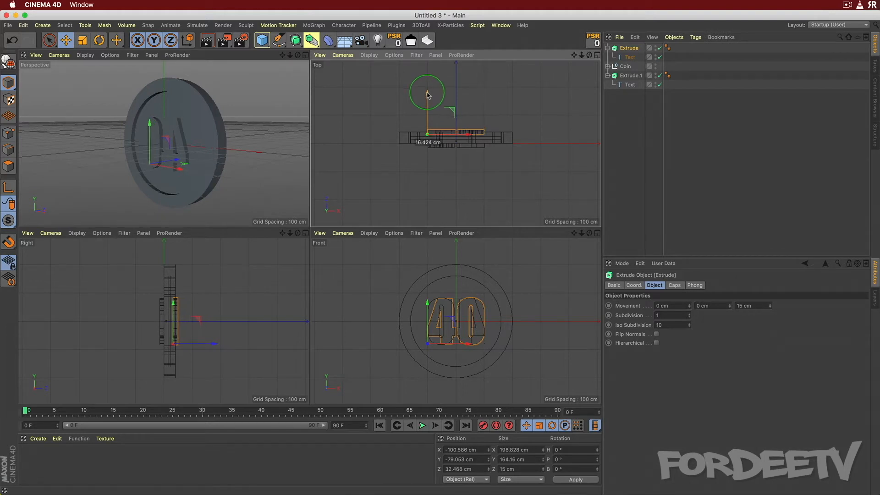
{"action": "double_click", "coordinate": [474, 469]}
{"action": "type", "text": "60"}
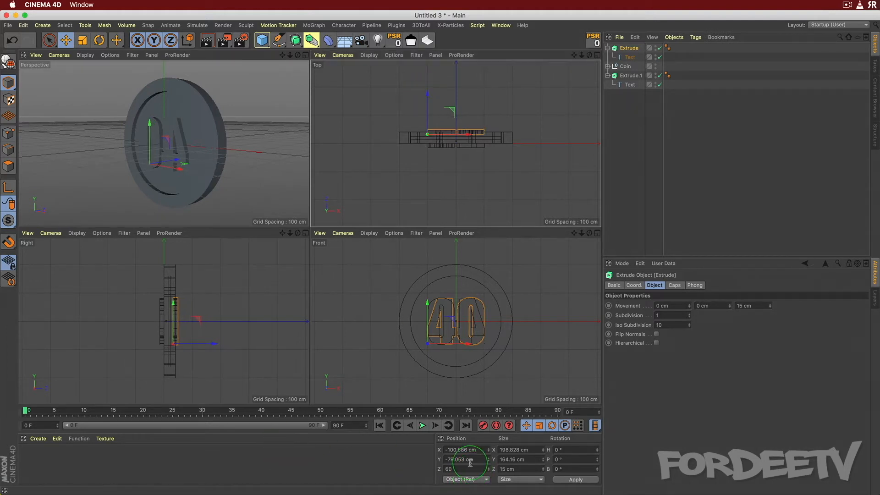
{"action": "key", "text": "Return"}
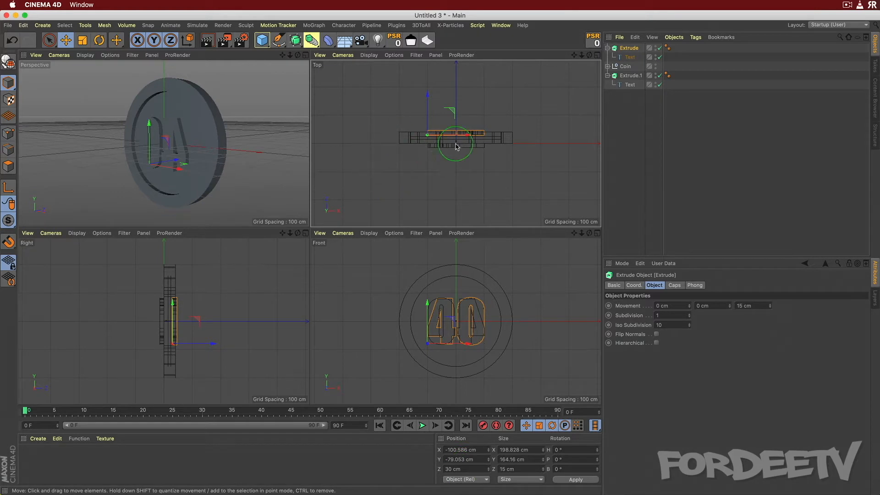
Push the duplicated 40 extrusion into its coin face and set its Z position to 15 cm.
{"action": "left_click", "coordinate": [626, 77]}
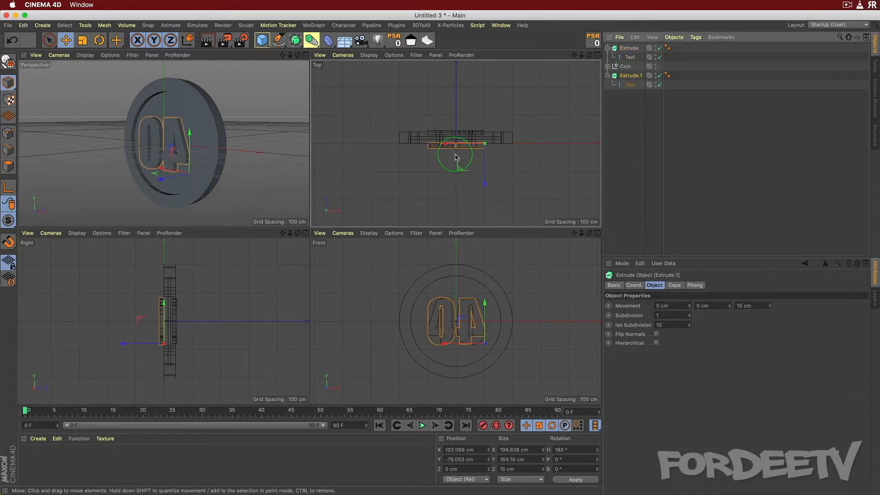
{"action": "left_click_drag", "start_coordinate": [486, 186], "coordinate": [484, 187]}
{"action": "mouse_move", "coordinate": [432, 165]}
{"action": "left_mouse_down", "text": "alt"}
{"action": "mouse_move", "coordinate": [383, 155]}
{"action": "mouse_move", "coordinate": [430, 164]}
{"action": "left_mouse_up", "text": "alt"}
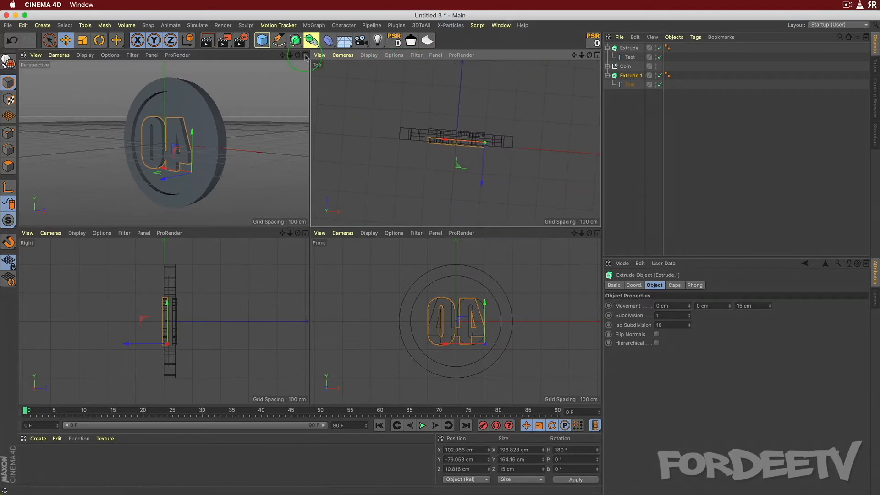
{"action": "left_click", "coordinate": [305, 56]}
{"action": "left_click_drag", "start_coordinate": [300, 290], "coordinate": [586, 319], "text": "alt"}
{"action": "left_click_drag", "start_coordinate": [299, 290], "coordinate": [300, 292], "text": "alt"}
{"action": "left_click_drag", "start_coordinate": [420, 285], "coordinate": [417, 291]}
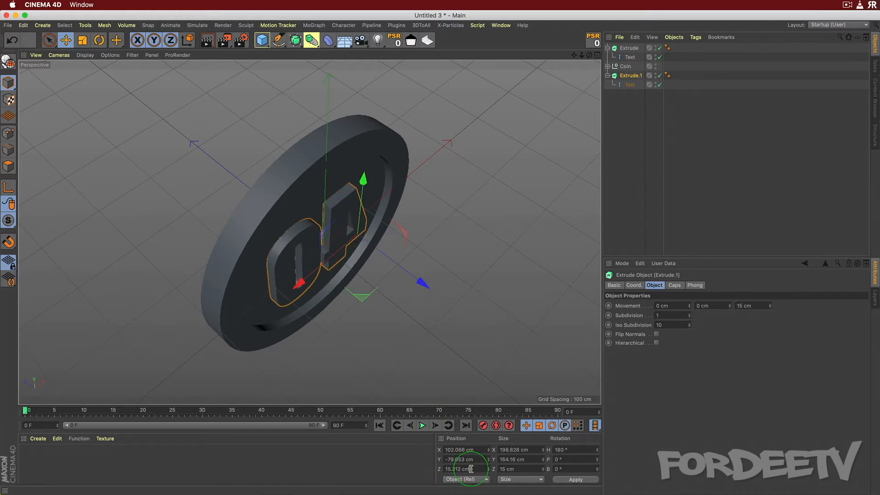
{"action": "left_click_drag", "start_coordinate": [471, 469], "coordinate": [348, 463]}
{"action": "type", "text": "15"}
{"action": "key", "text": "Return"}
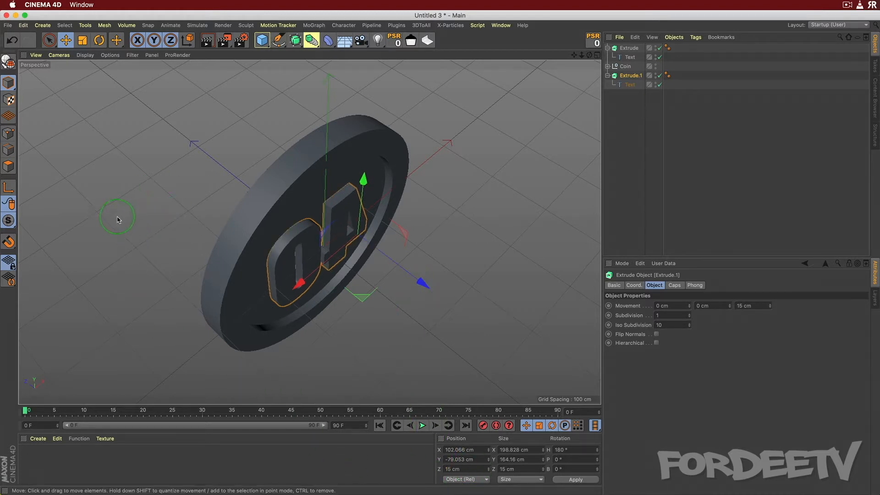
Sink the original 40 extrusion into the coin's other face by setting its Z position to 25 cm.
{"action": "left_click_drag", "start_coordinate": [122, 224], "coordinate": [216, 212], "text": "alt"}
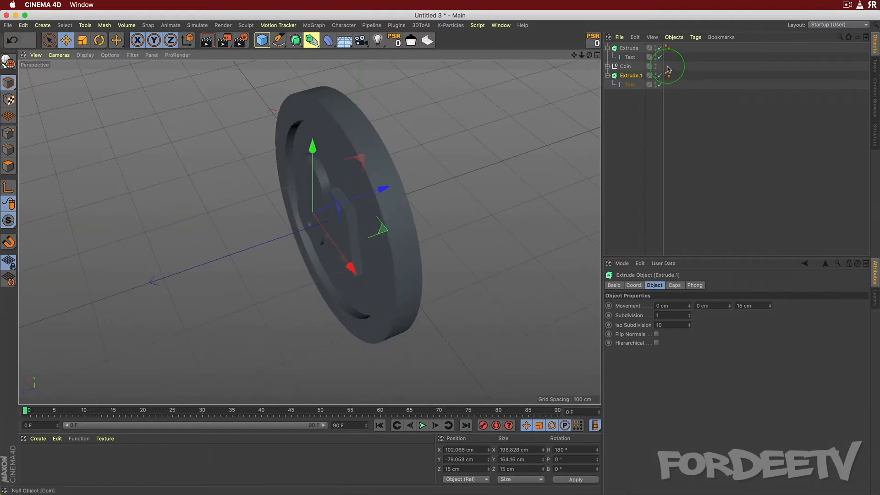
{"action": "left_click", "coordinate": [628, 48]}
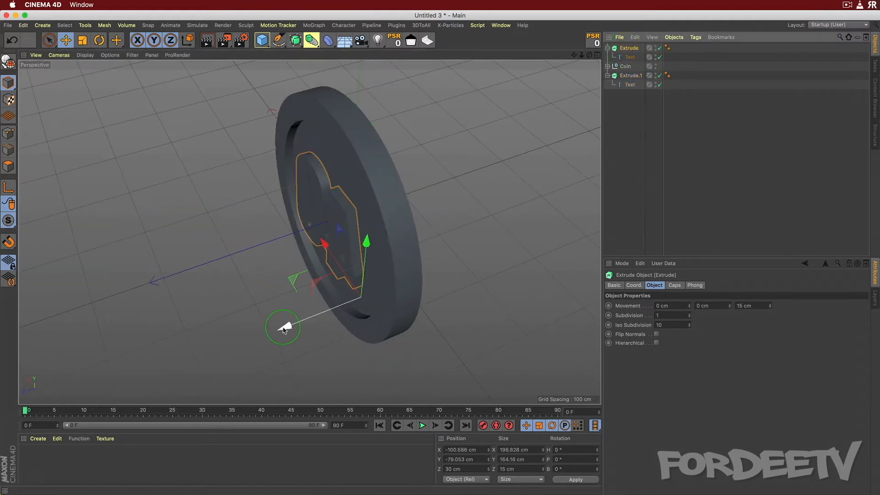
{"action": "mouse_move", "coordinate": [284, 329]}
{"action": "left_mouse_down"}
{"action": "mouse_move", "coordinate": [294, 329]}
{"action": "mouse_move", "coordinate": [285, 330]}
{"action": "left_mouse_up"}
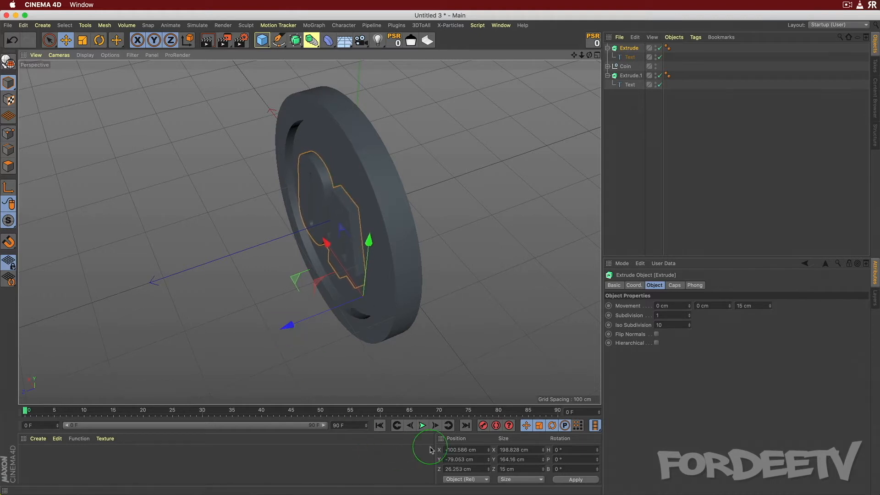
{"action": "double_click", "coordinate": [465, 468]}
{"action": "type", "text": "25"}
{"action": "key", "text": "Return"}
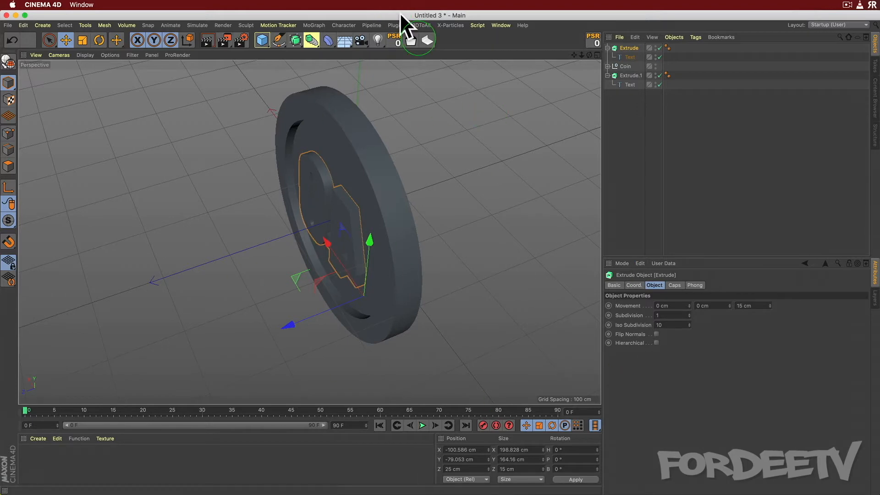
Center both 40 extrusions and the Coin together using the Center tool with the X and Y axes set to Middle.
{"action": "left_click_drag", "start_coordinate": [477, 222], "coordinate": [270, 161], "text": "alt"}
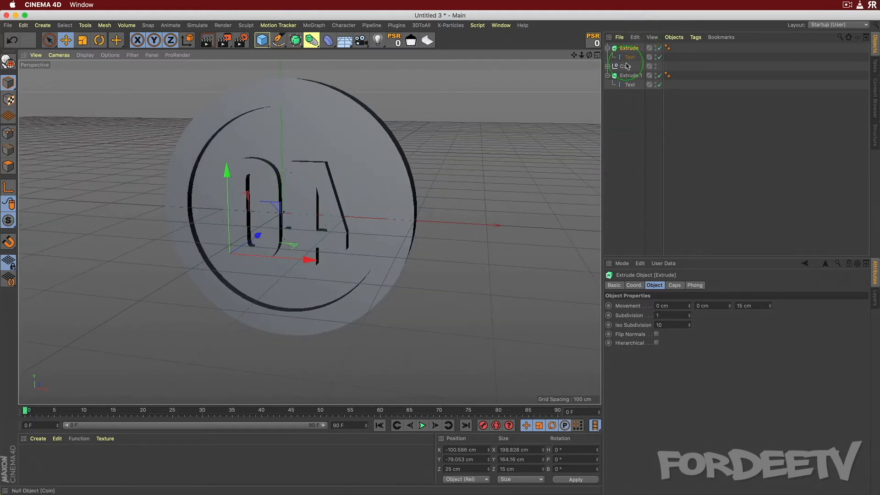
{"action": "left_click_drag", "start_coordinate": [627, 66], "coordinate": [636, 50]}
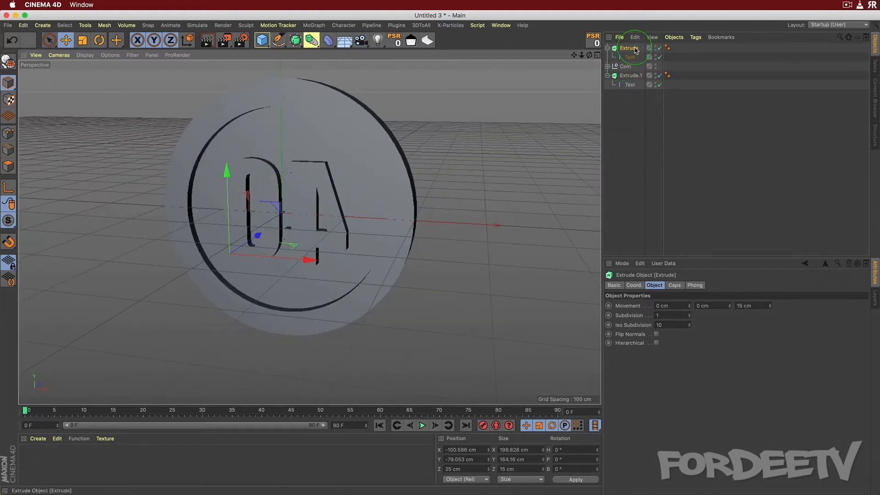
{"action": "left_click", "coordinate": [625, 77], "text": "shift"}
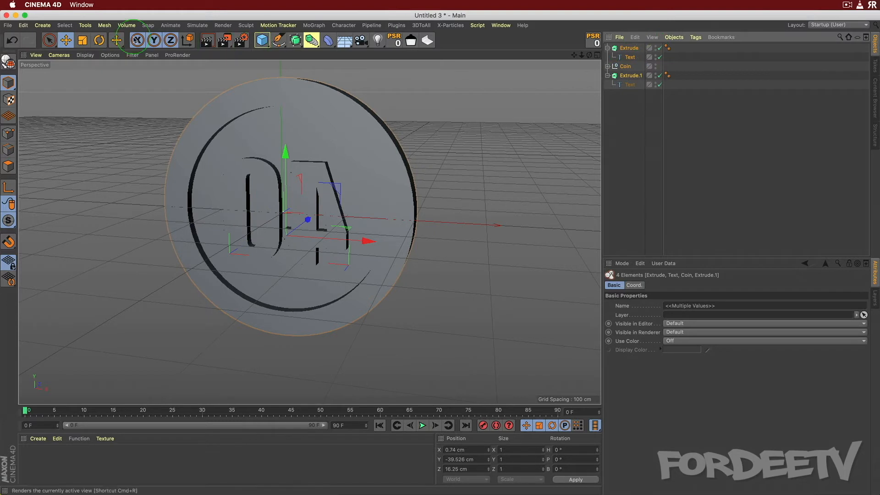
{"action": "left_click", "coordinate": [82, 26]}
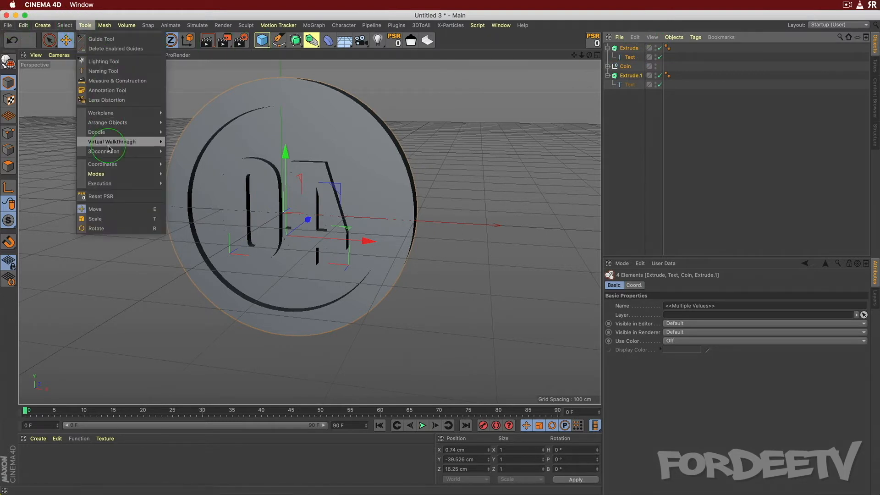
{"action": "mouse_move", "coordinate": [138, 122]}
{"action": "left_click", "coordinate": [183, 136]}
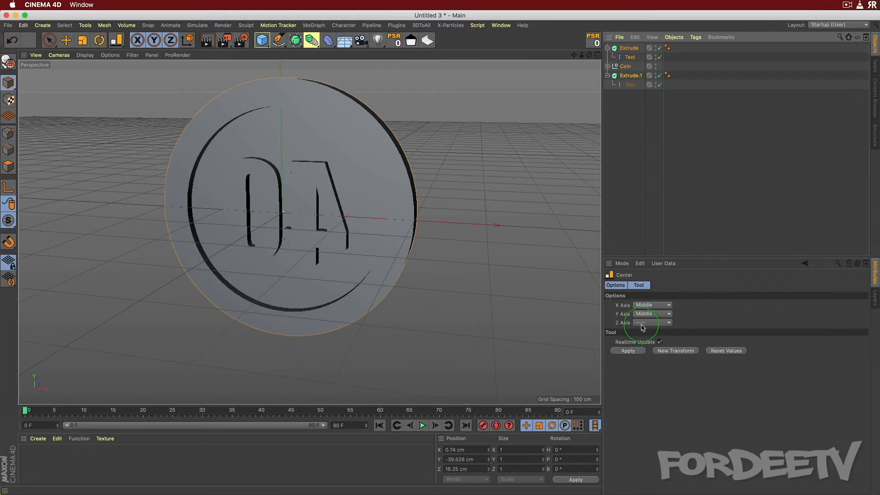
{"action": "left_click", "coordinate": [623, 351]}
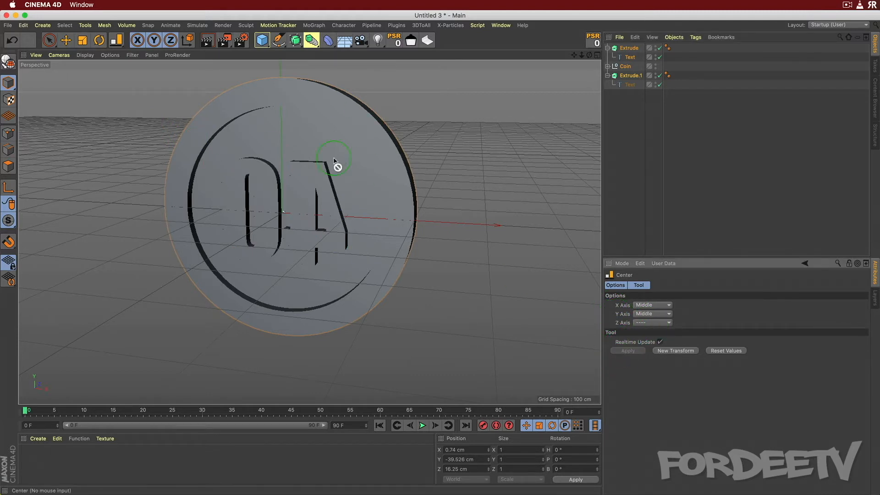
Try a small change to the original 40 extrusion's Z position and undo it.
{"action": "left_click_drag", "start_coordinate": [416, 186], "coordinate": [587, 289], "text": "alt"}
{"action": "mouse_move", "coordinate": [586, 319]}
{"action": "left_mouse_down", "text": "alt"}
{"action": "mouse_move", "coordinate": [594, 316]}
{"action": "mouse_move", "coordinate": [586, 320]}
{"action": "left_mouse_up", "text": "alt"}
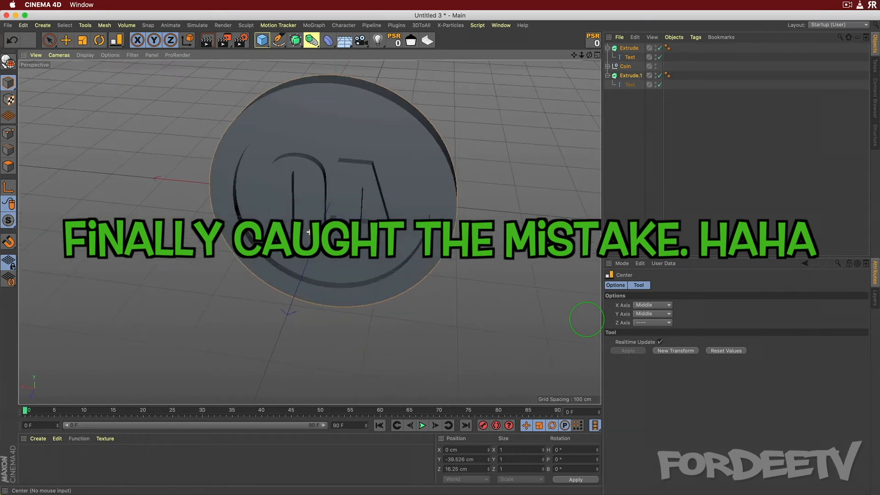
{"action": "left_click", "coordinate": [631, 49]}
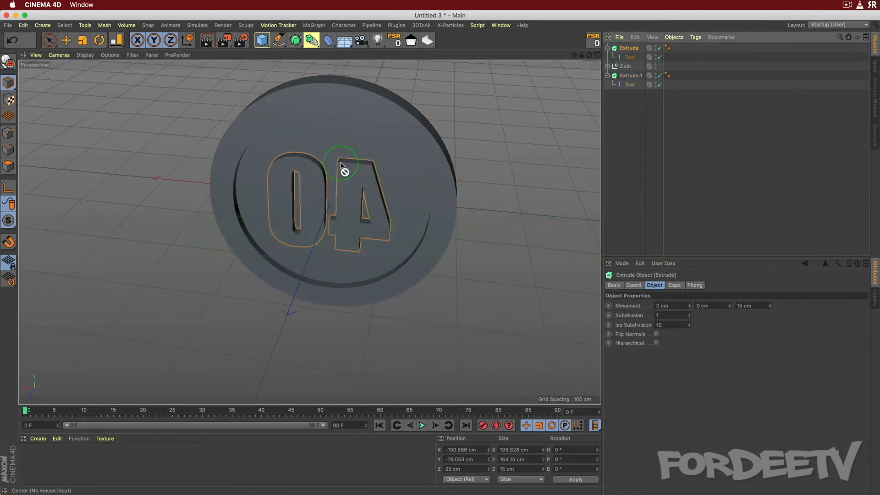
{"action": "left_click", "coordinate": [488, 468]}
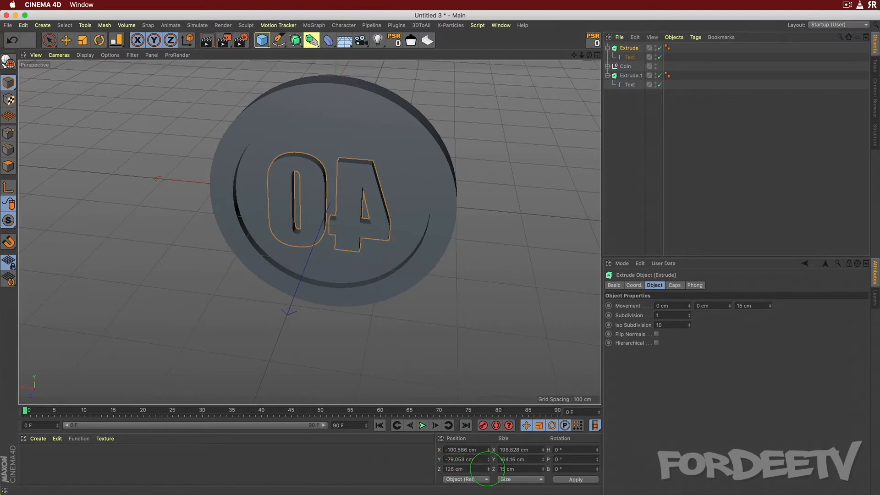
{"action": "key", "text": "super+z"}
{"action": "key", "text": "super+z"}
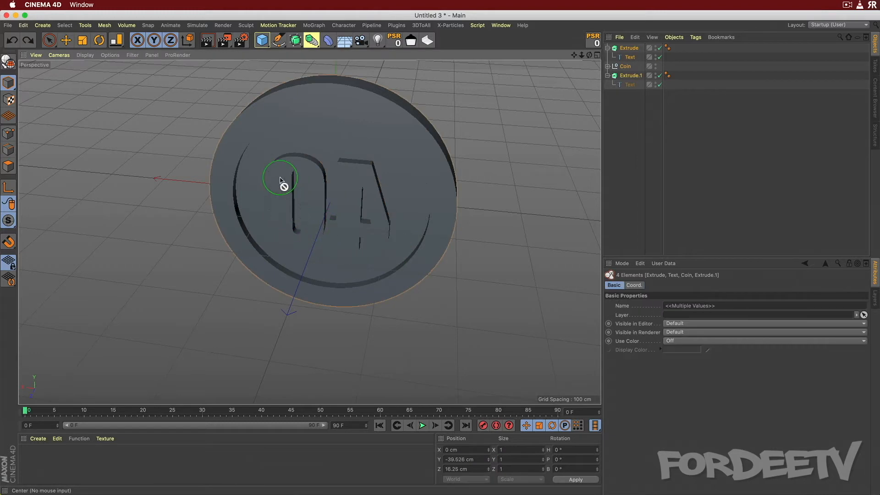
Try moving the original 40 extrusion about 11 cm along its Z axis and undo the move.
{"action": "left_click", "coordinate": [69, 41]}
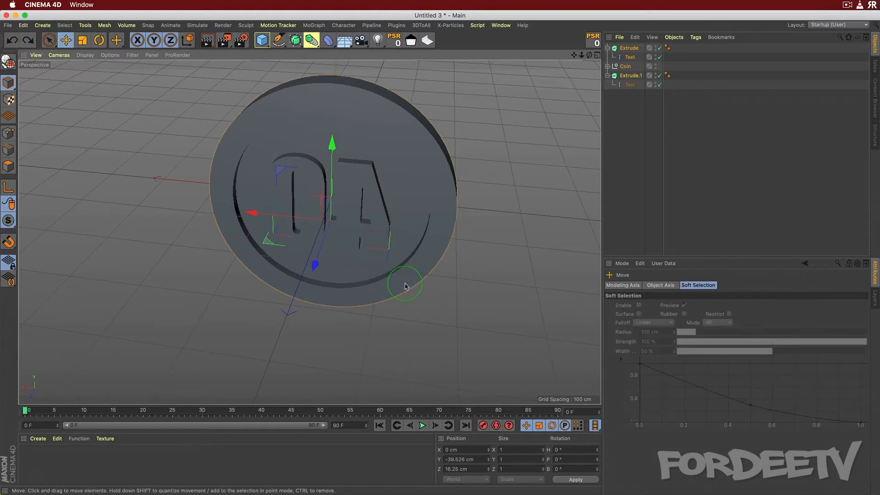
{"action": "left_click", "coordinate": [628, 76]}
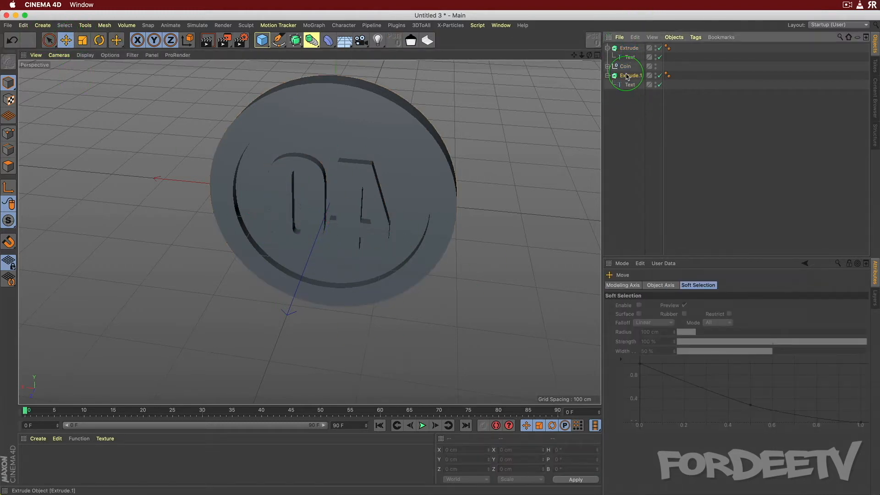
{"action": "left_click", "coordinate": [628, 48]}
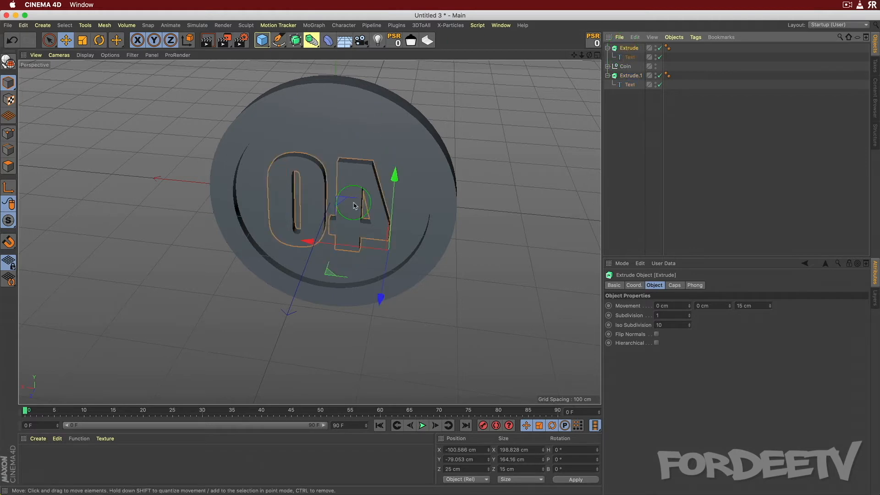
{"action": "mouse_move", "coordinate": [378, 296]}
{"action": "left_mouse_down"}
{"action": "mouse_move", "coordinate": [377, 322]}
{"action": "mouse_move", "coordinate": [383, 294]}
{"action": "mouse_move", "coordinate": [382, 307]}
{"action": "left_mouse_up"}
{"action": "key", "text": "super+z"}
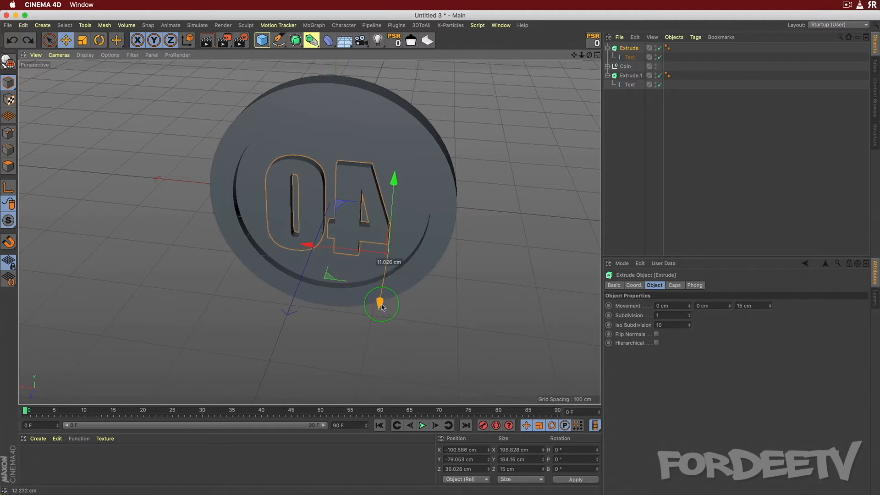
{"action": "key", "text": "super+z"}
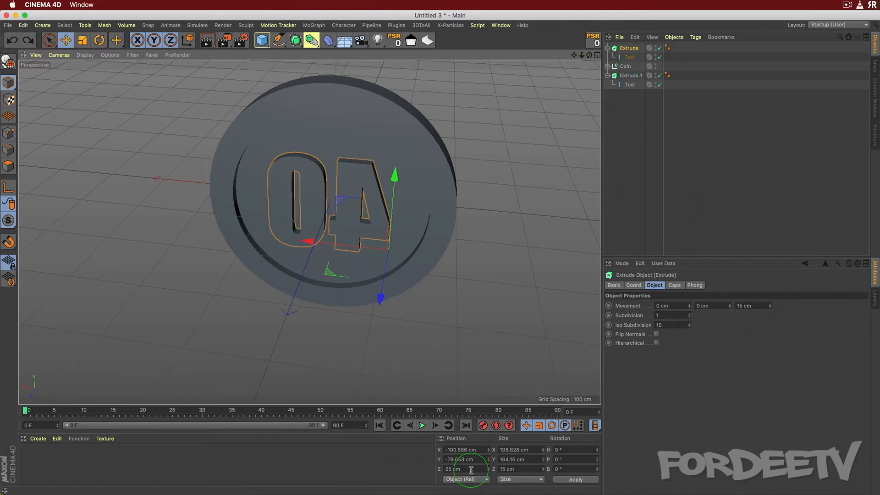
Set the original 40 extrusion's Z position to 0 cm and the duplicated 40 extrusion's Z position to 40 cm.
{"action": "type", "text": "0"}
{"action": "left_click", "coordinate": [316, 443]}
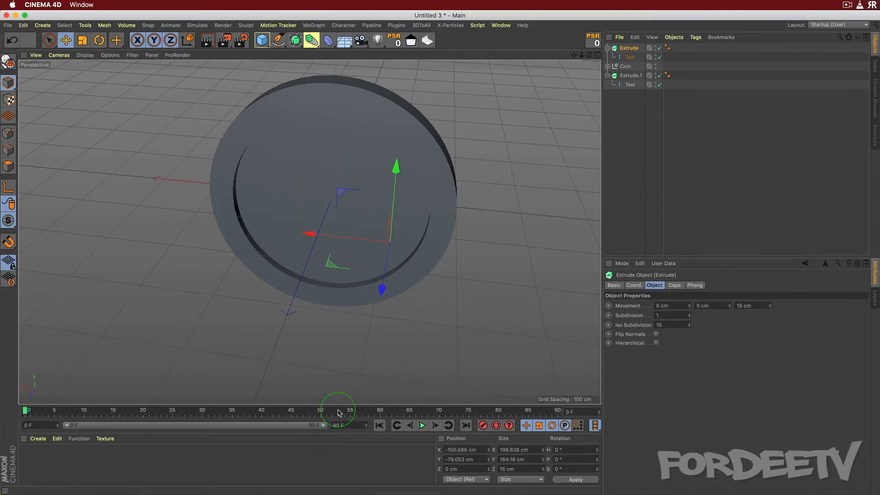
{"action": "left_click", "coordinate": [628, 76]}
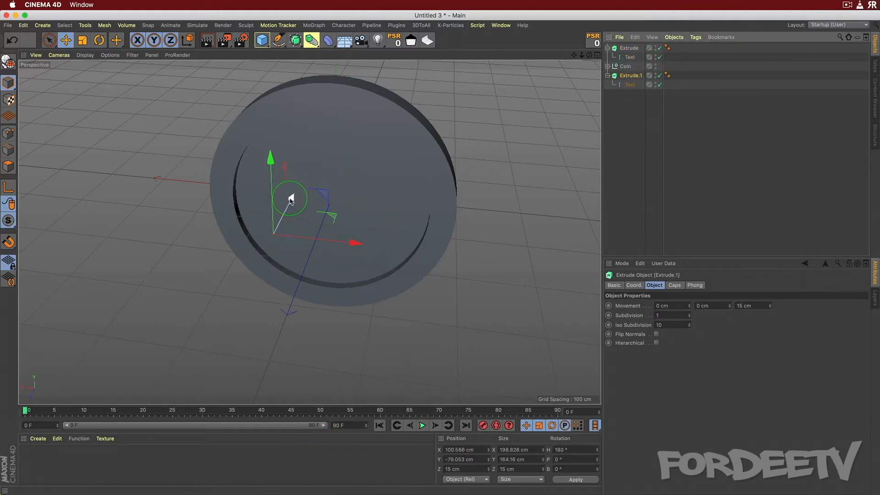
{"action": "mouse_move", "coordinate": [290, 197]}
{"action": "left_mouse_down"}
{"action": "mouse_move", "coordinate": [285, 211]}
{"action": "mouse_move", "coordinate": [296, 189]}
{"action": "mouse_move", "coordinate": [290, 203]}
{"action": "left_mouse_up"}
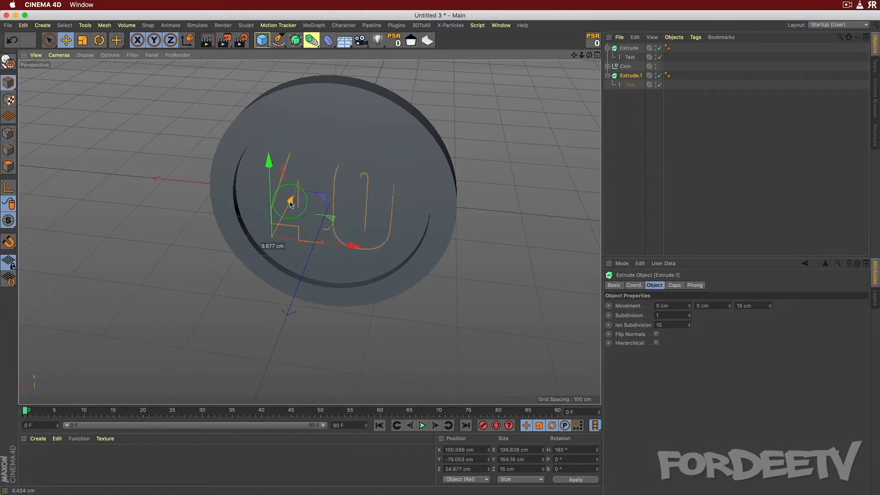
{"action": "key", "text": "super+z"}
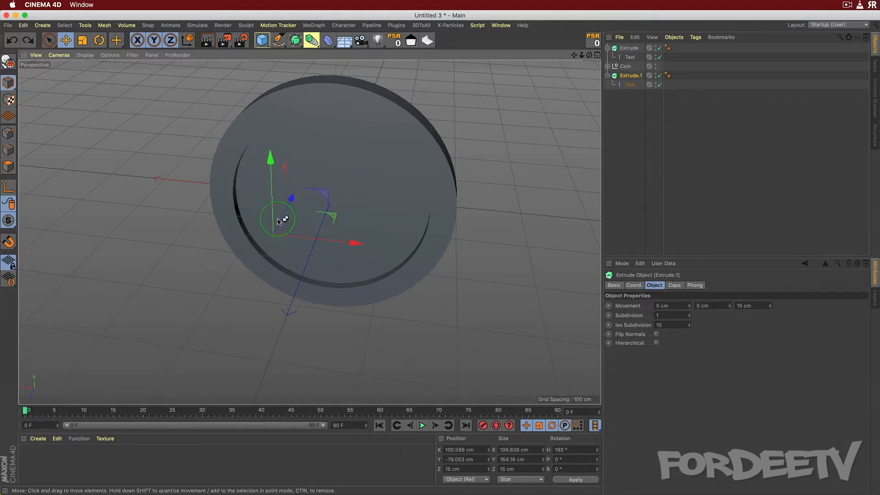
{"action": "left_click", "coordinate": [470, 469]}
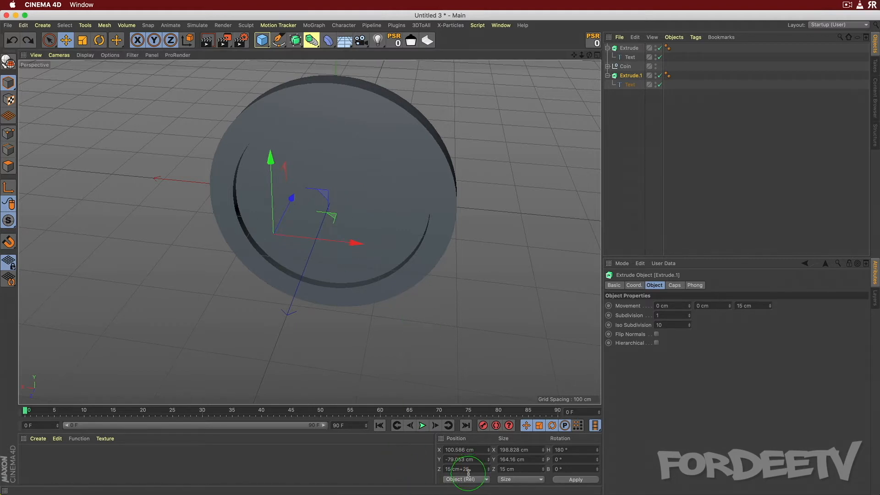
{"action": "type", "text": "+25"}
{"action": "key", "text": "Return"}
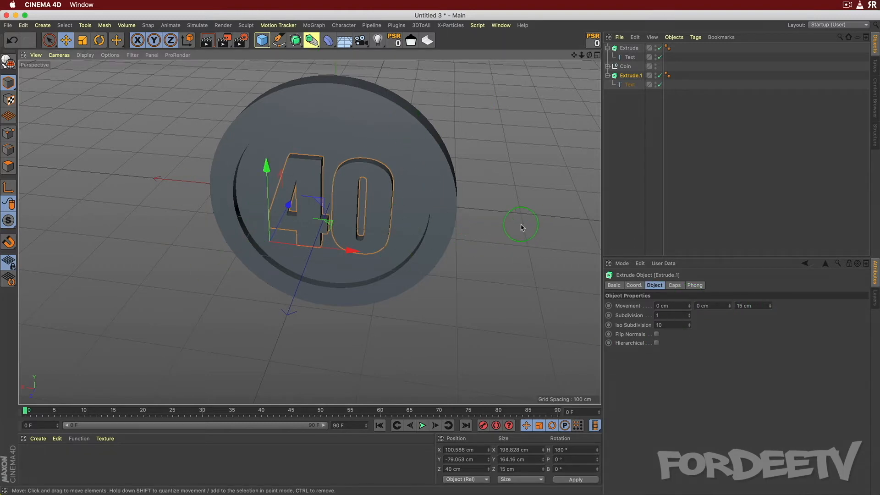
Merge both 40 extrusions and the Coin, including all their children, into one polygon object with Connect Objects + Delete.
{"action": "left_click_drag", "start_coordinate": [520, 222], "coordinate": [505, 167], "text": "alt"}
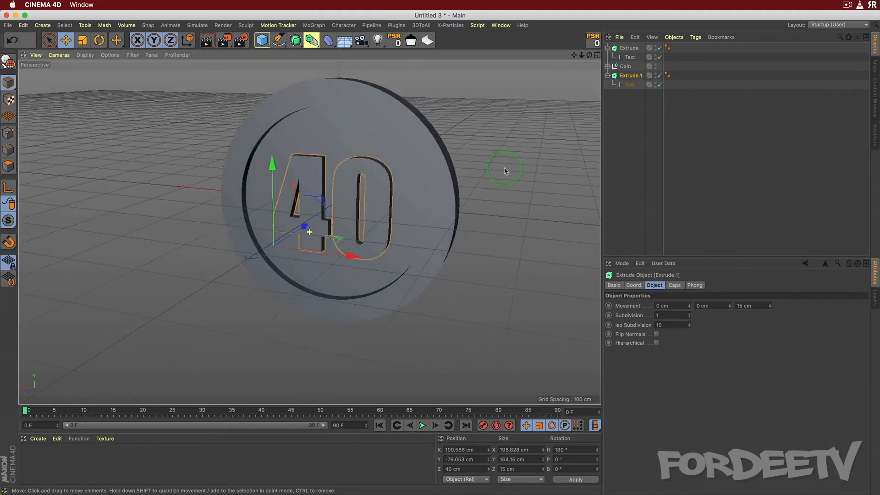
{"action": "left_click", "coordinate": [628, 48]}
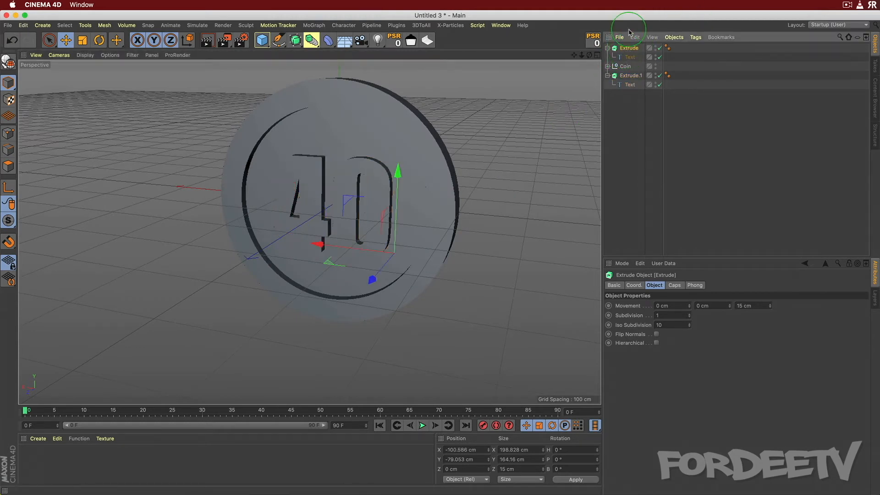
{"action": "left_click", "coordinate": [627, 76], "text": "shift"}
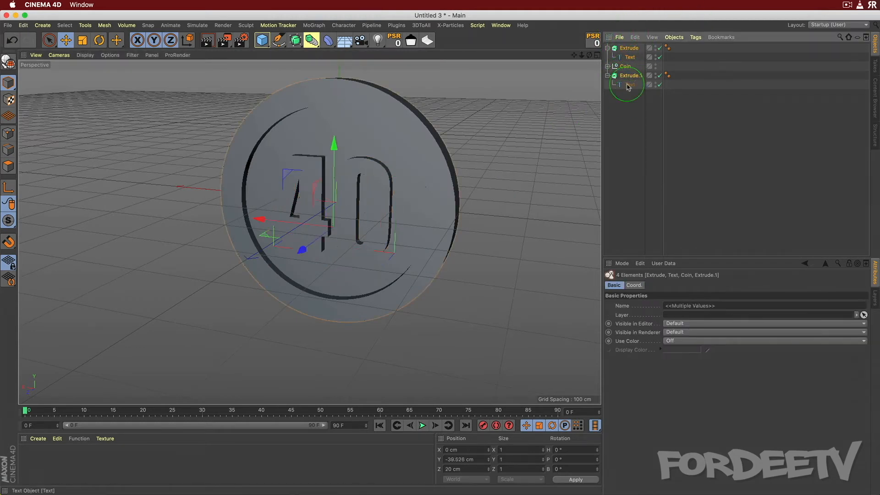
{"action": "right_click", "coordinate": [623, 53]}
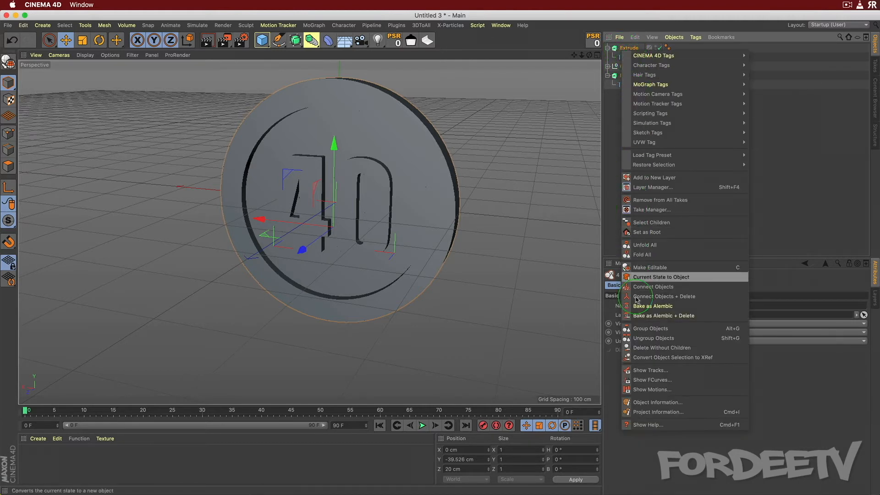
{"action": "left_click", "coordinate": [641, 222]}
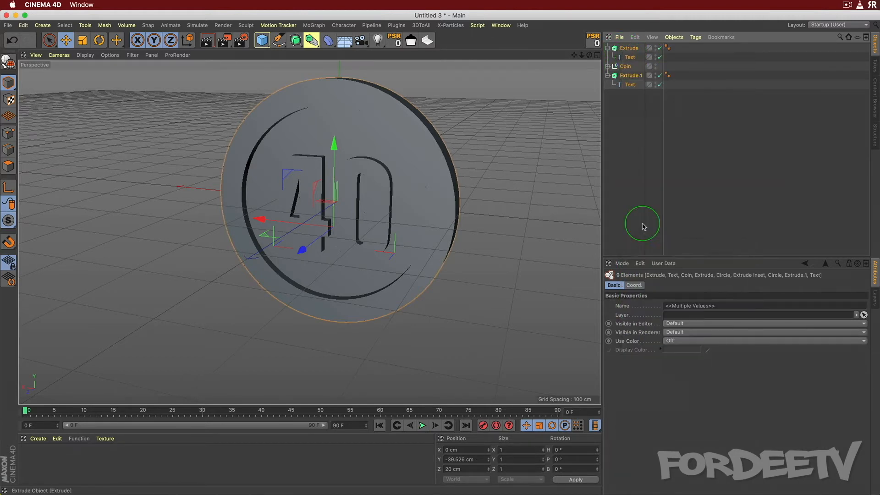
{"action": "right_click", "coordinate": [626, 51]}
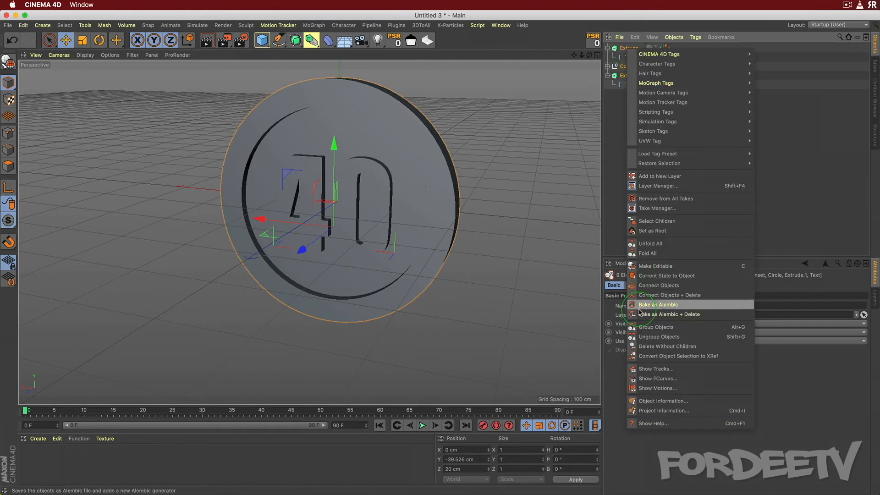
{"action": "left_click", "coordinate": [655, 295]}
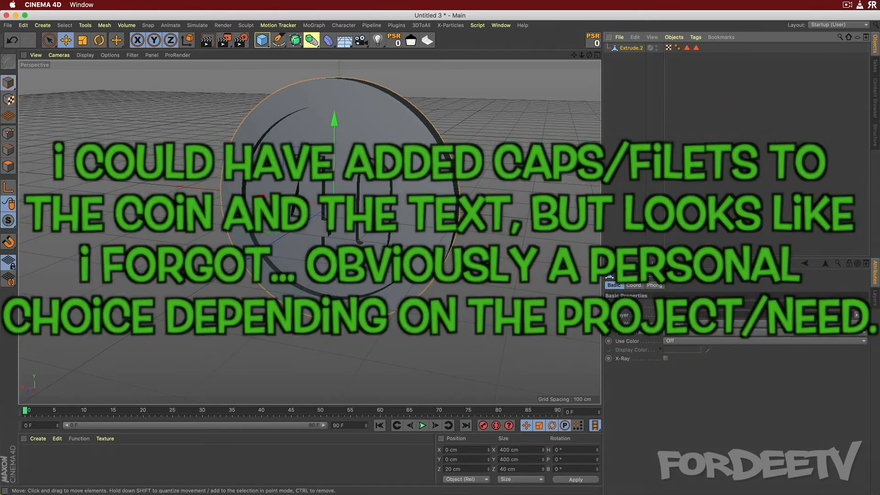
Loop-select the ring of polygons around the merged coin's outer rim.
{"action": "left_click_drag", "start_coordinate": [489, 158], "coordinate": [500, 182], "text": "alt"}
{"action": "left_click", "coordinate": [687, 48]}
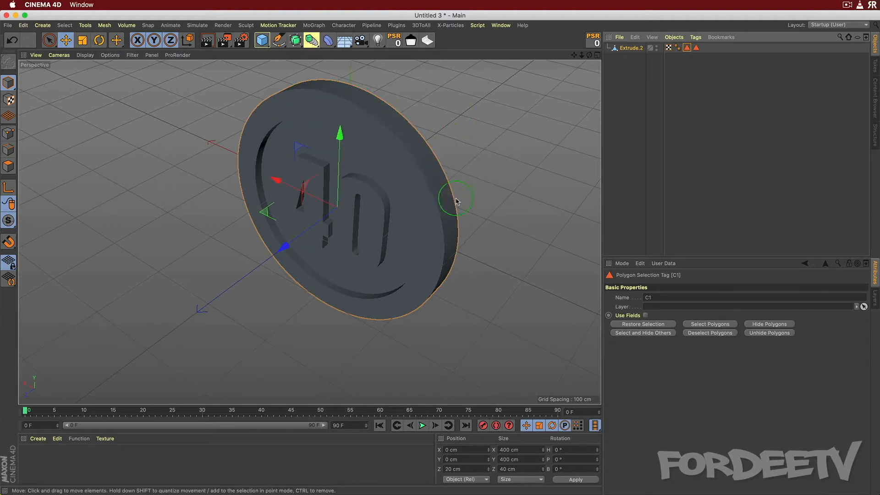
{"action": "left_click_drag", "start_coordinate": [511, 191], "coordinate": [484, 202], "text": "alt"}
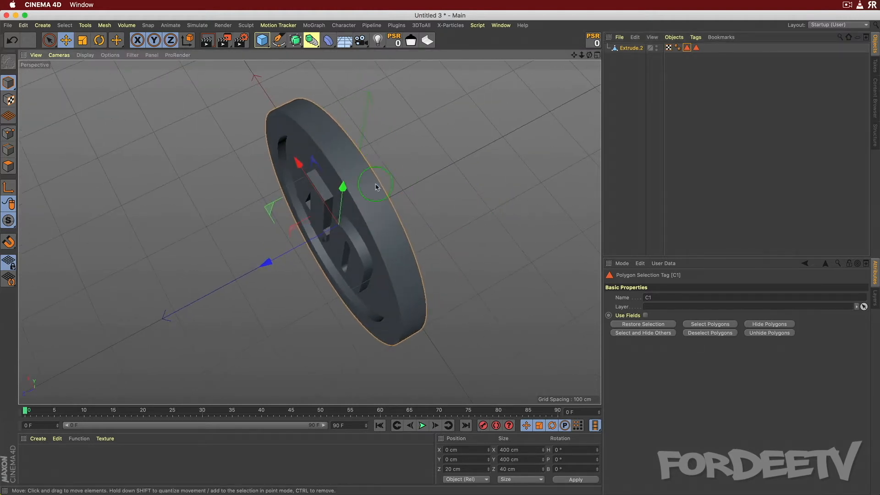
{"action": "left_click", "coordinate": [48, 39]}
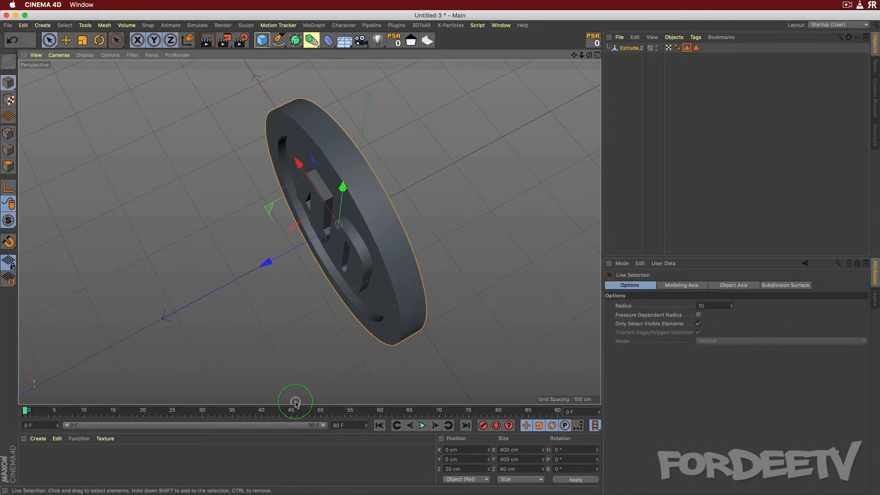
{"action": "key", "text": "u"}
{"action": "key", "text": "l"}
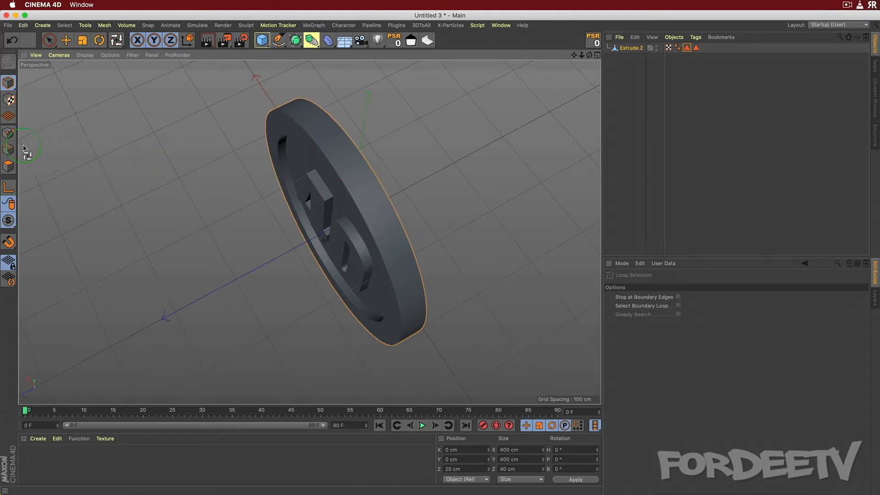
{"action": "left_click", "coordinate": [8, 165]}
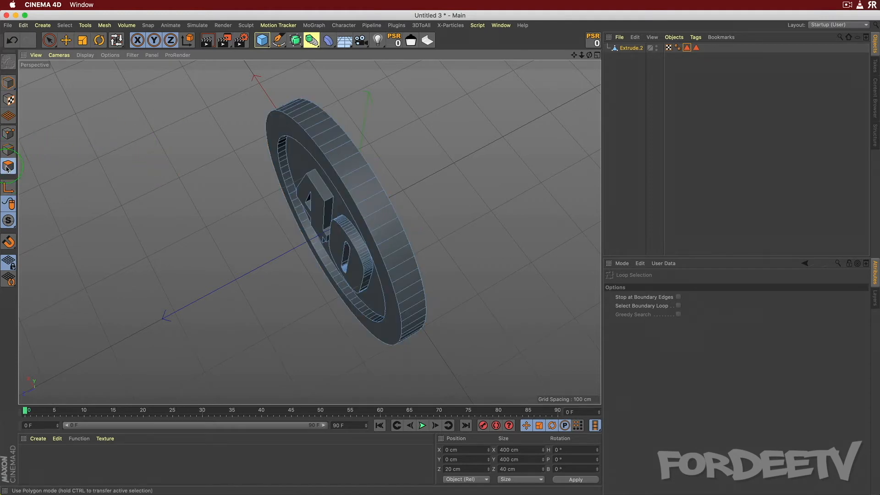
{"action": "left_click", "coordinate": [356, 165]}
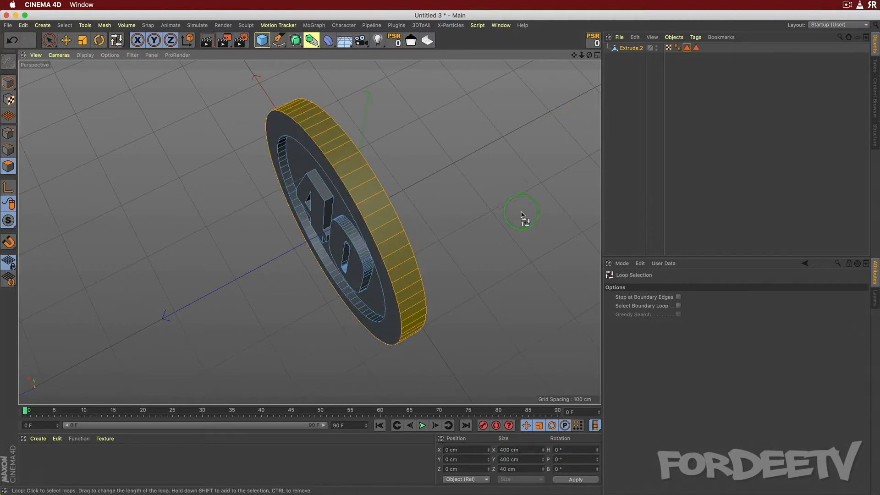
Try storing the rim polygons with Set Selection while the C1 selection tag is active, and undo it.
{"action": "left_click", "coordinate": [64, 25]}
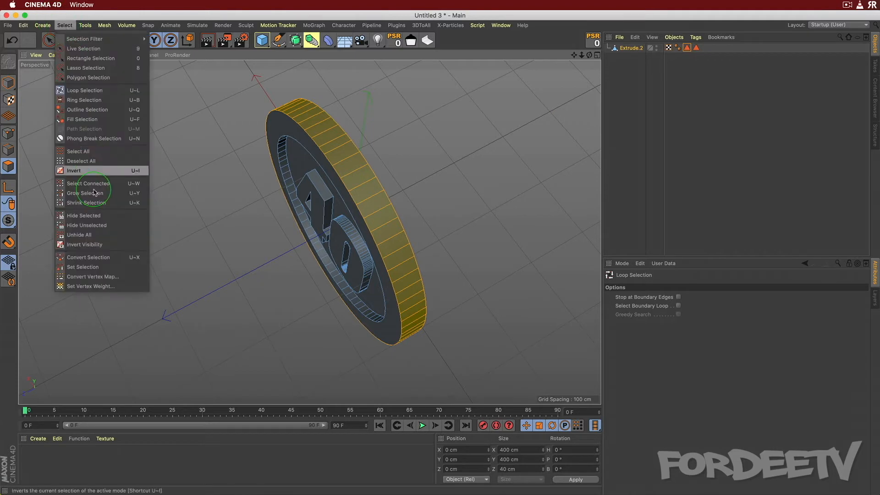
{"action": "left_click", "coordinate": [82, 267]}
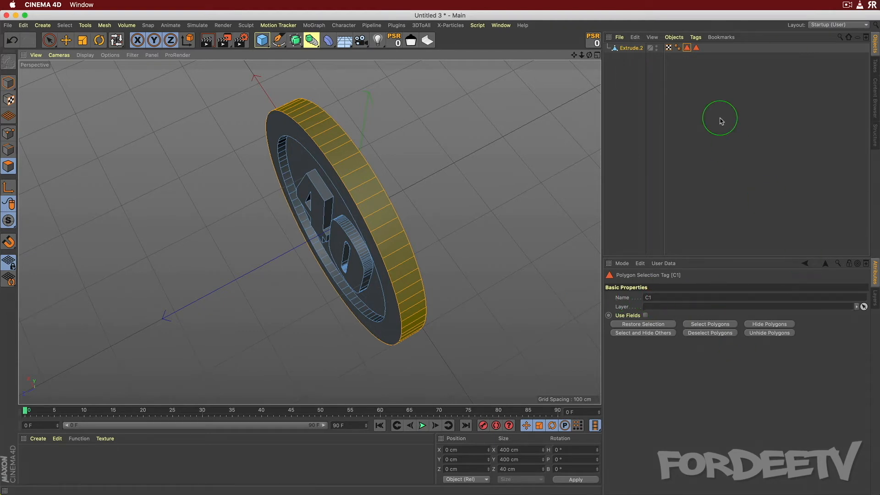
{"action": "key", "text": "super+z"}
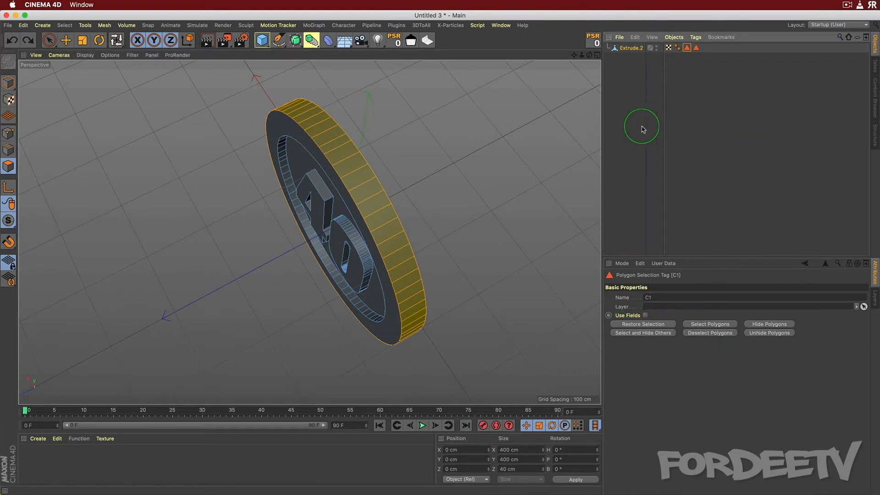
Select the merged coin object itself rather than its C1 tag and store the rim polygons in a new polygon selection tag.
{"action": "left_click", "coordinate": [630, 48]}
{"action": "left_click", "coordinate": [653, 66]}
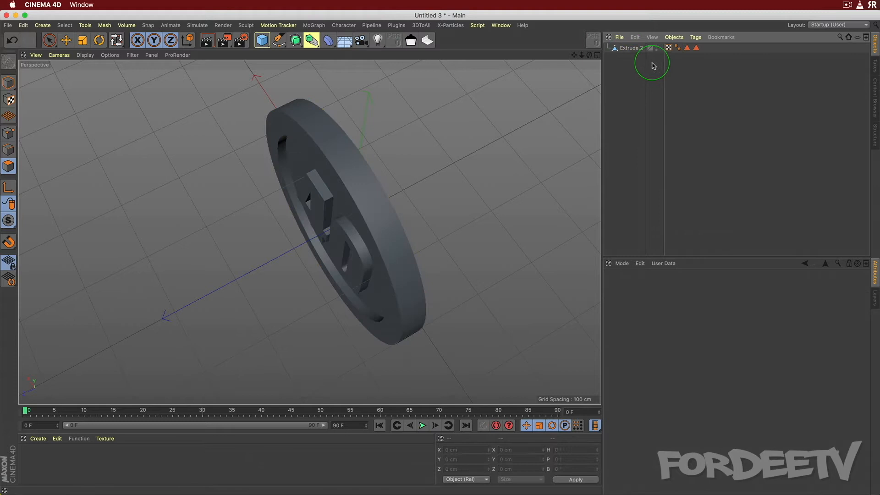
{"action": "left_click", "coordinate": [631, 48]}
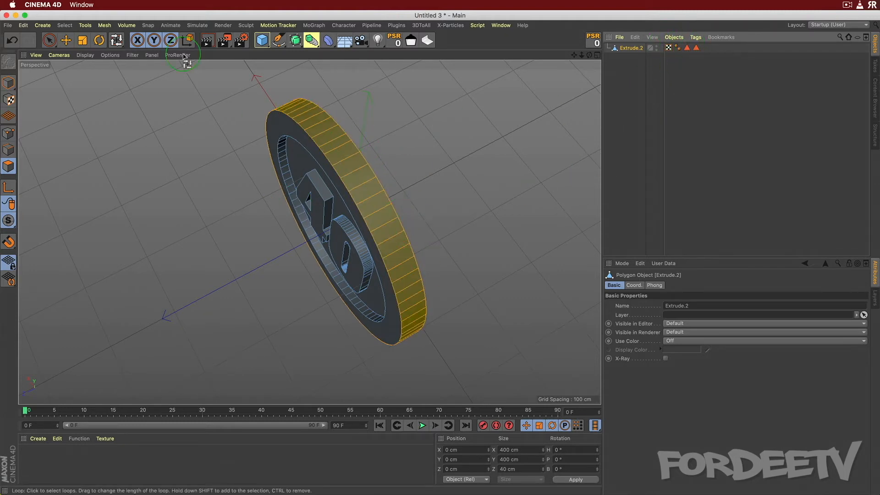
{"action": "left_click", "coordinate": [65, 25]}
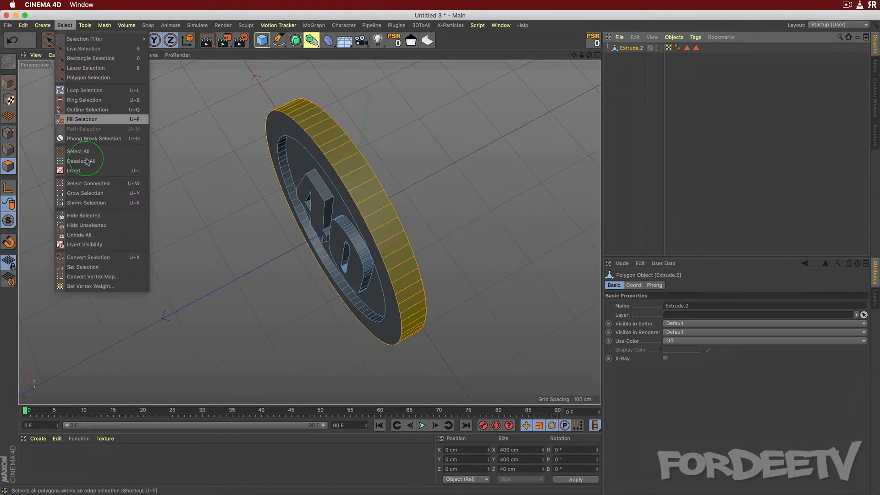
{"action": "left_click", "coordinate": [94, 267]}
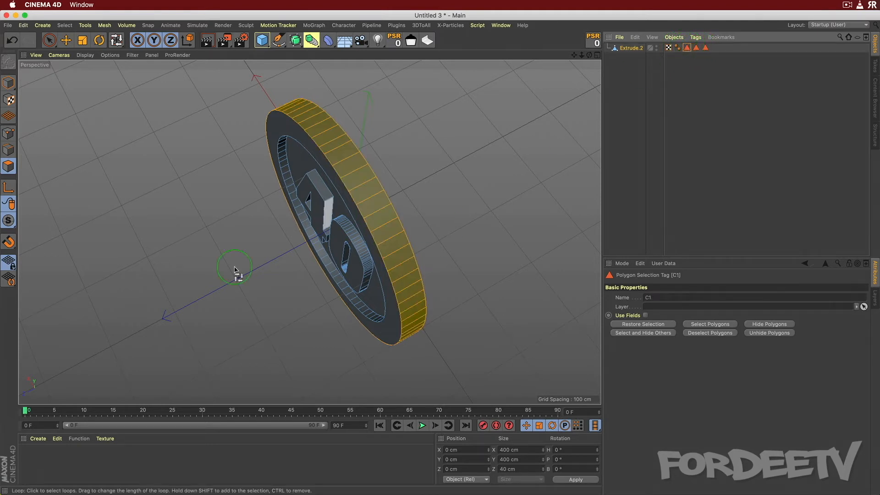
Create a new material and set its colour to black (H 0°, S 0%, V 0%).
{"action": "double_click", "coordinate": [37, 464]}
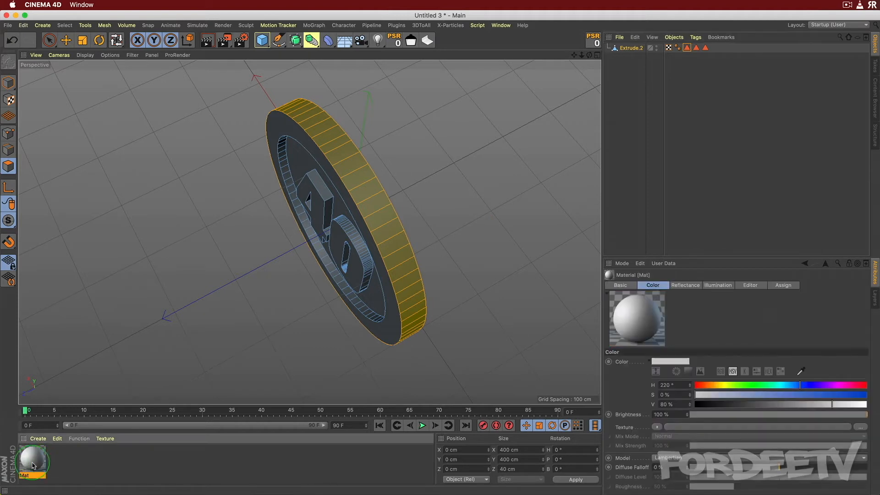
{"action": "double_click", "coordinate": [28, 465]}
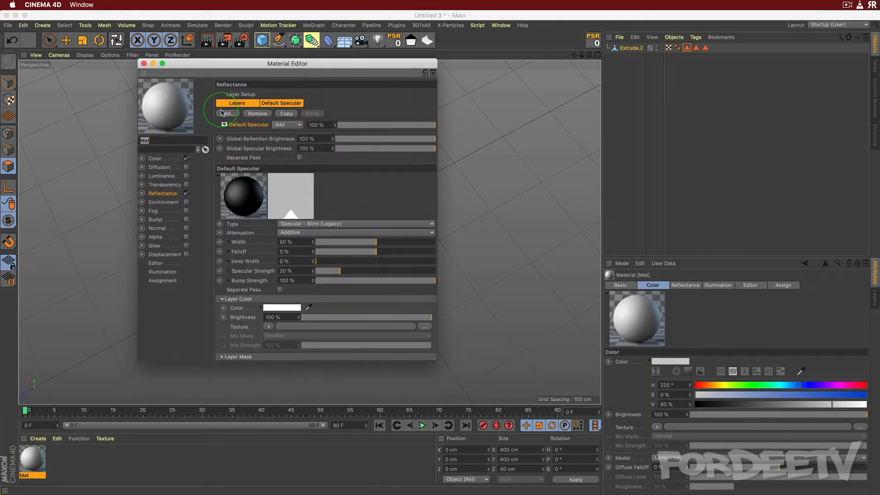
{"action": "left_click", "coordinate": [155, 159]}
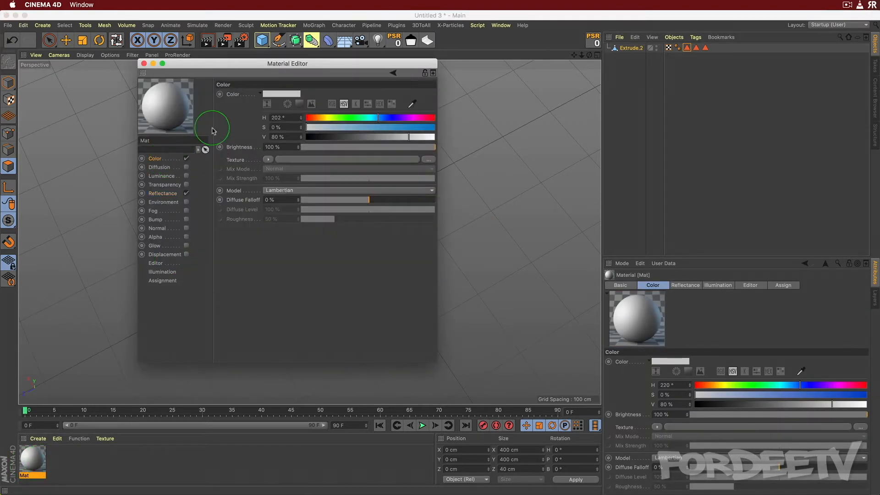
{"action": "left_click", "coordinate": [280, 93]}
{"action": "left_click", "coordinate": [234, 114]}
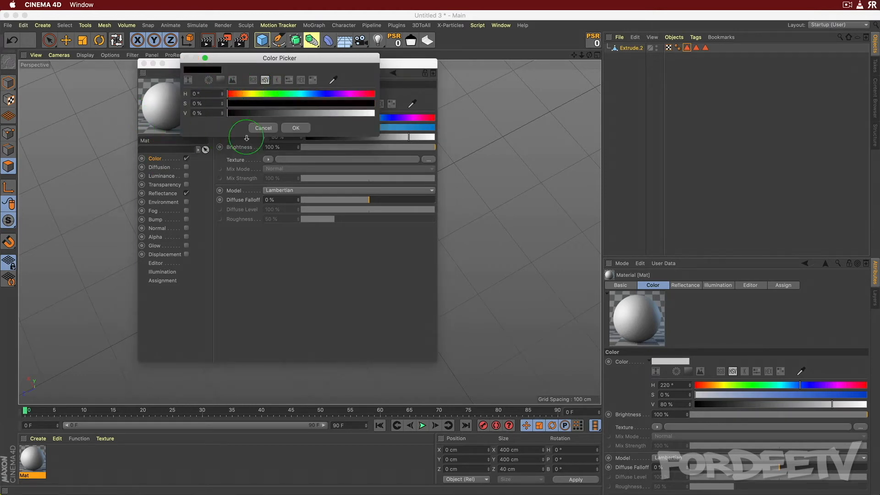
{"action": "left_click", "coordinate": [292, 130]}
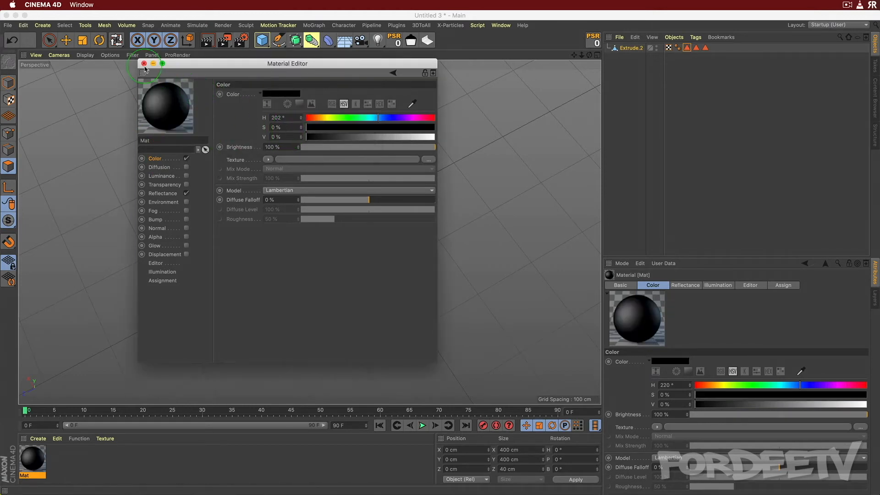
{"action": "left_click", "coordinate": [143, 64]}
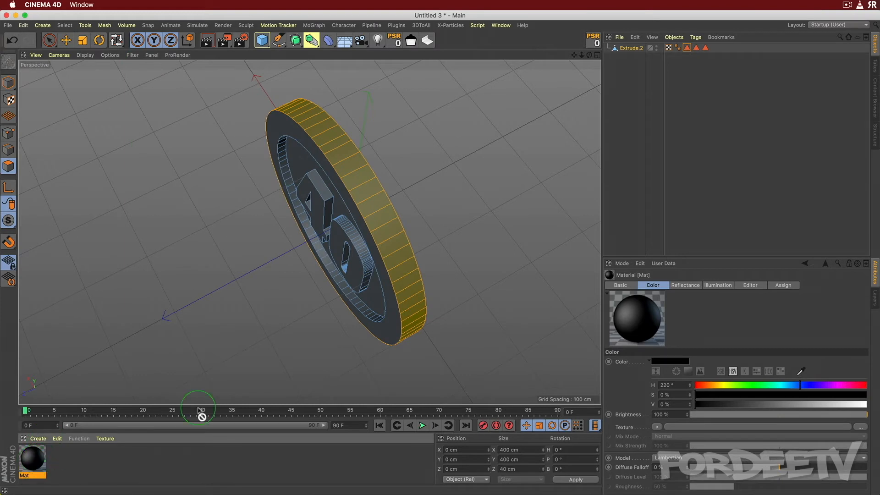
Apply the black material to the merged coin object and rename the object Coin.
{"action": "left_click_drag", "start_coordinate": [611, 68], "coordinate": [631, 49]}
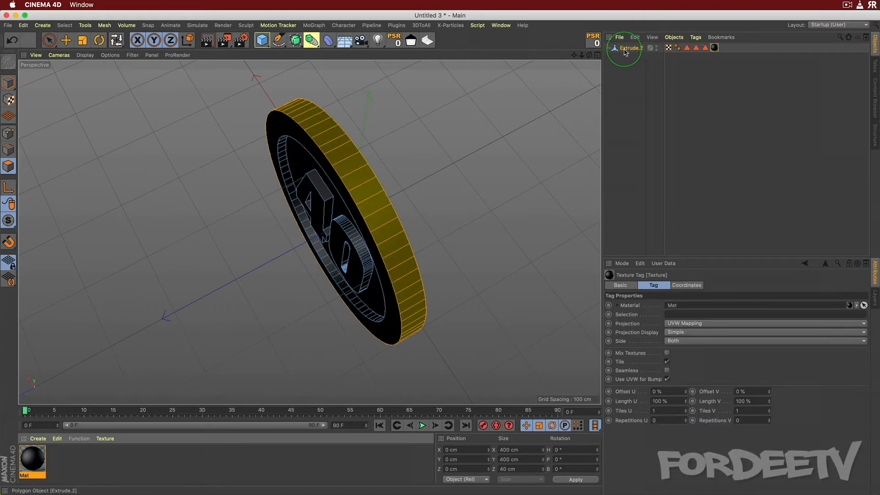
{"action": "double_click", "coordinate": [631, 49]}
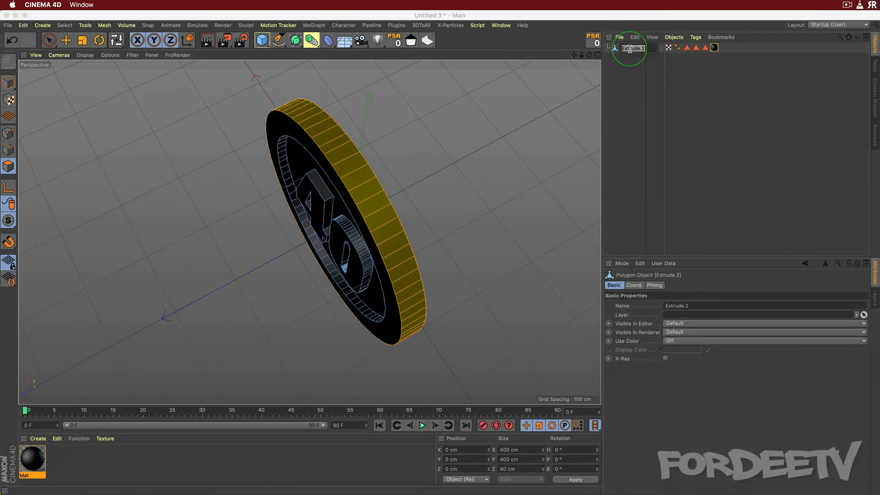
{"action": "type", "text": "Coin"}
{"action": "key", "text": "Return"}
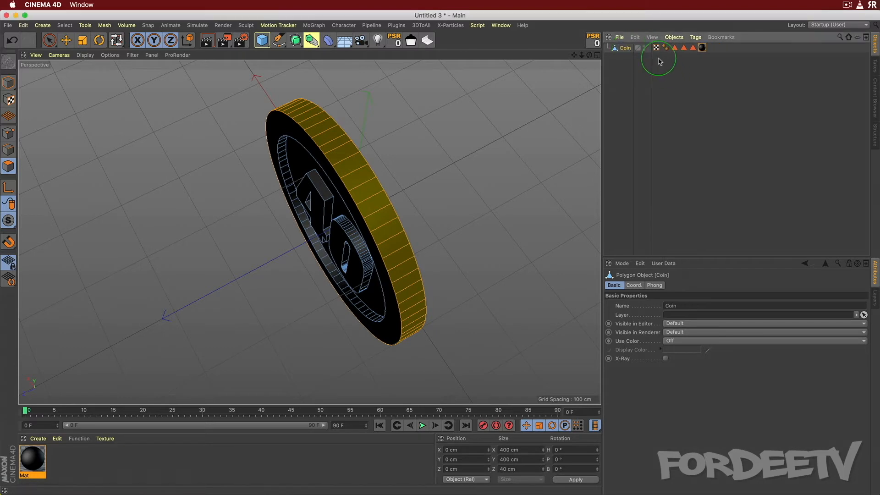
Try restricting the black material to the C1 polygon selection and inspect the coin from both sides.
{"action": "left_click", "coordinate": [701, 48]}
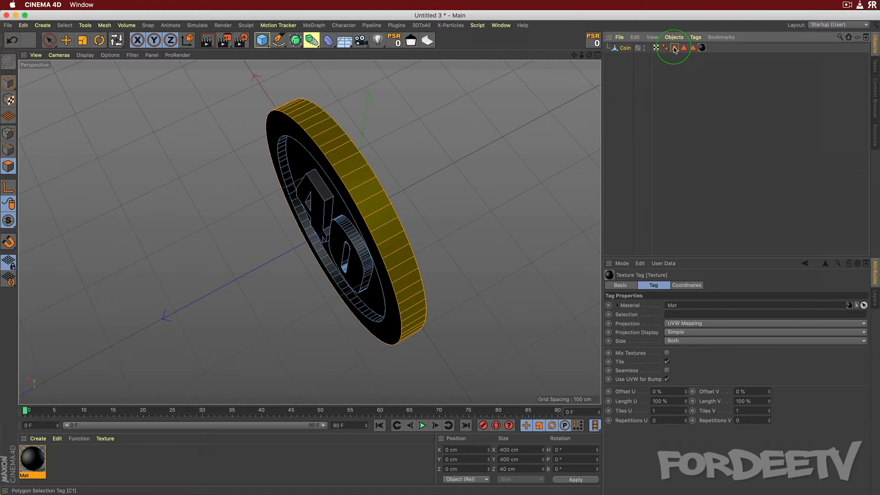
{"action": "left_click_drag", "start_coordinate": [674, 49], "coordinate": [672, 315]}
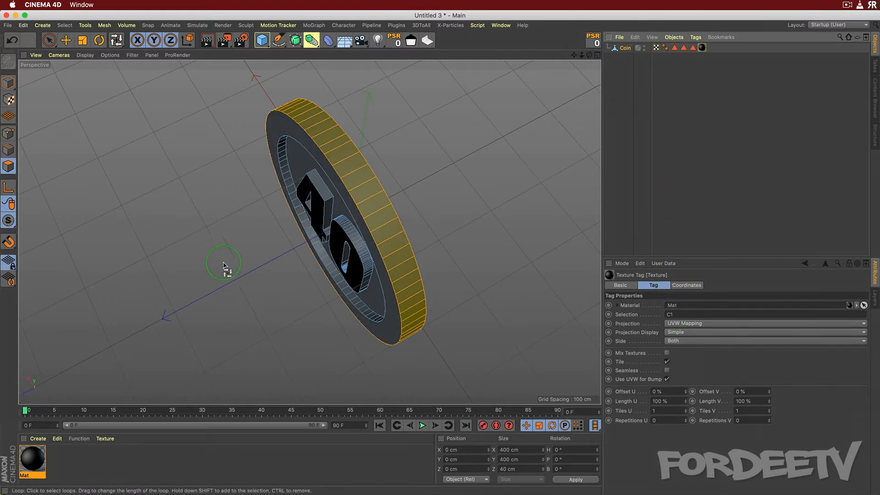
{"action": "left_click_drag", "start_coordinate": [198, 272], "coordinate": [73, 202], "text": "alt"}
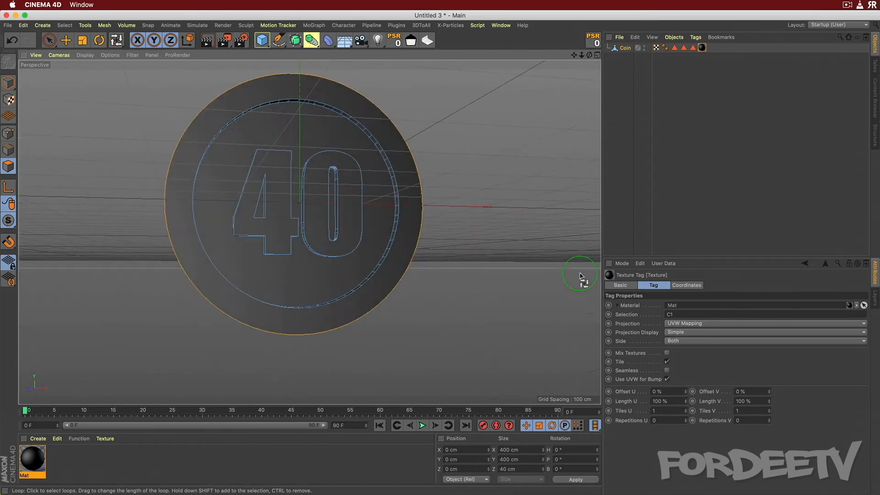
{"action": "left_click_drag", "start_coordinate": [579, 275], "coordinate": [510, 301], "text": "alt"}
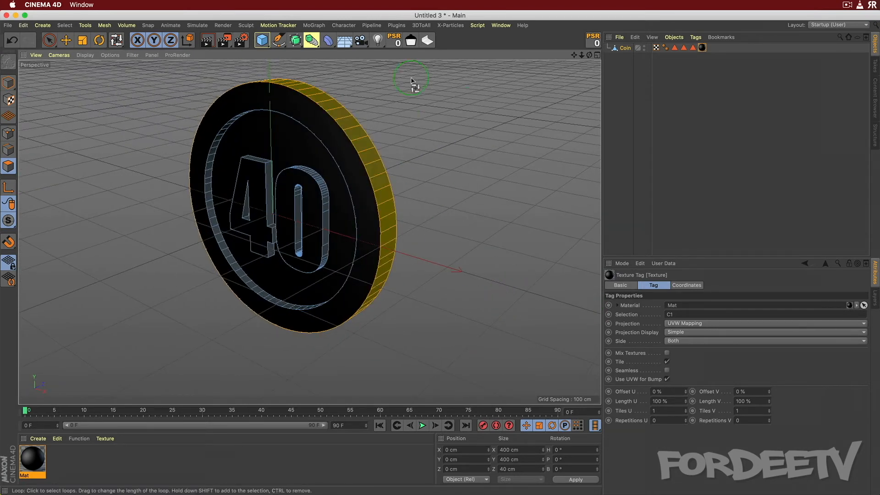
Delete the C1 and C2 polygon selection tags from the Coin object.
{"action": "left_click", "coordinate": [674, 47]}
{"action": "left_click", "coordinate": [683, 50], "text": "shift"}
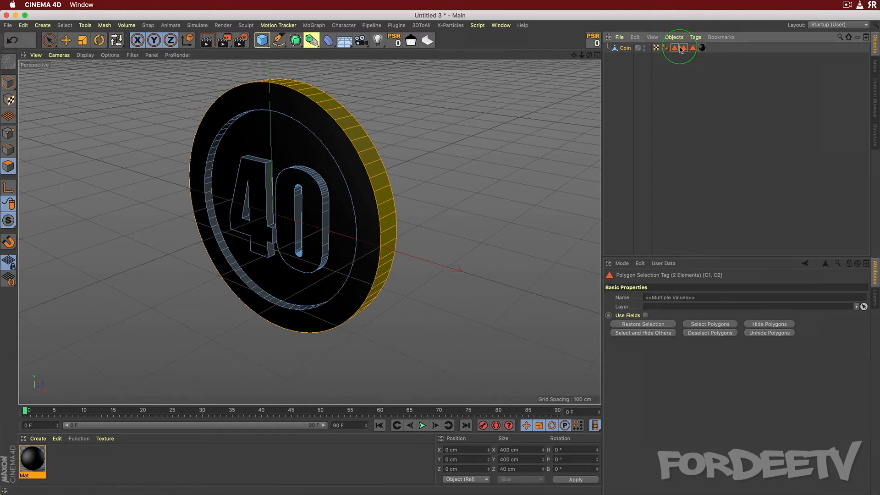
{"action": "key", "text": "Delete"}
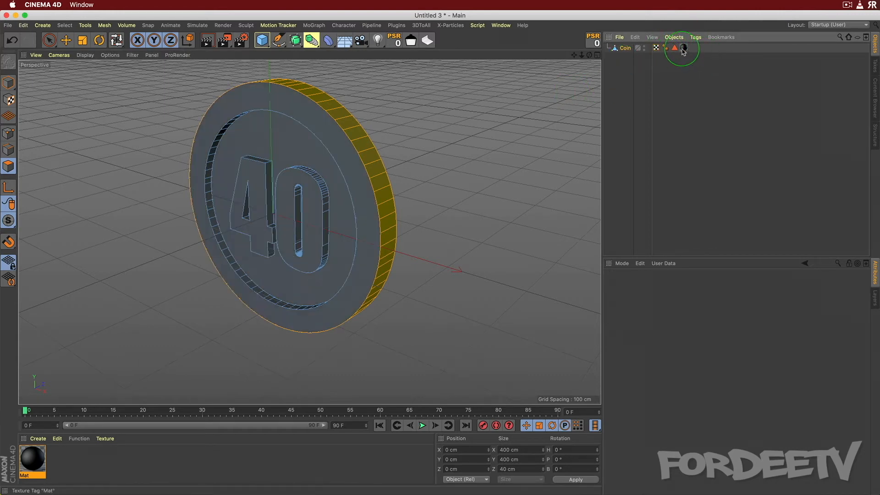
Restrict the black material to the rim's Polygon Selection tag and check it with test renders of the view from two angles.
{"action": "left_click", "coordinate": [683, 47]}
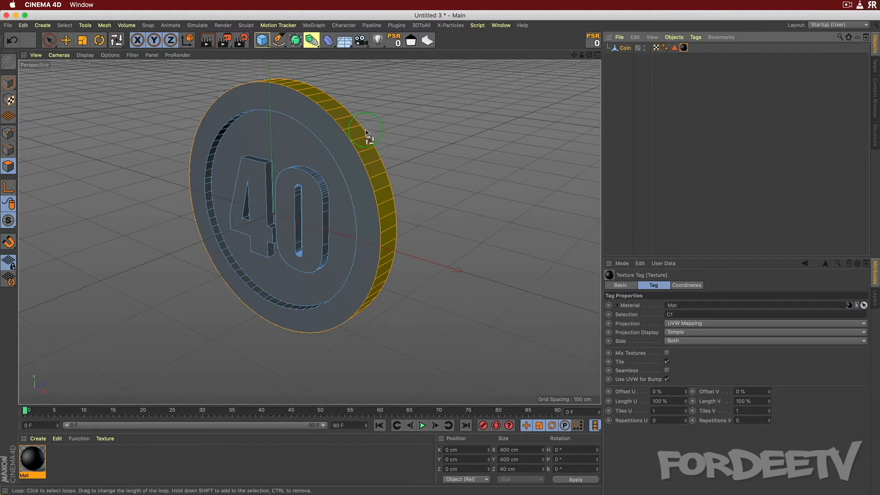
{"action": "left_click_drag", "start_coordinate": [673, 52], "coordinate": [672, 316]}
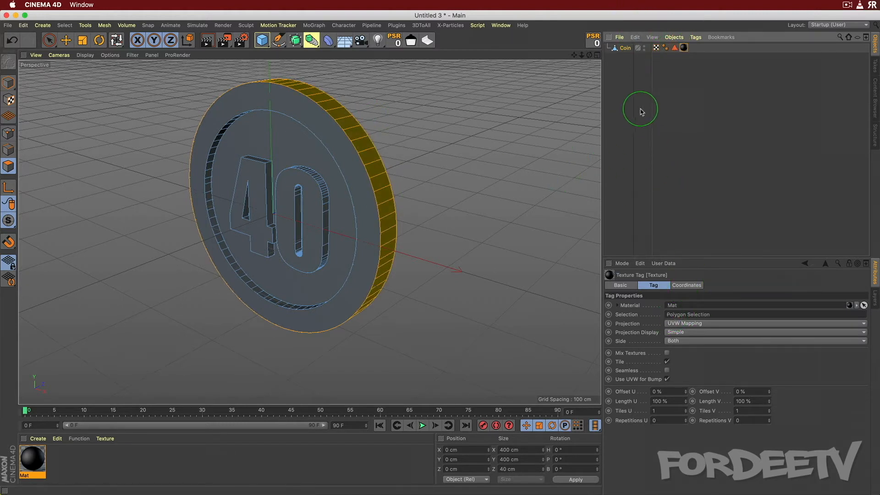
{"action": "key", "text": "super+r"}
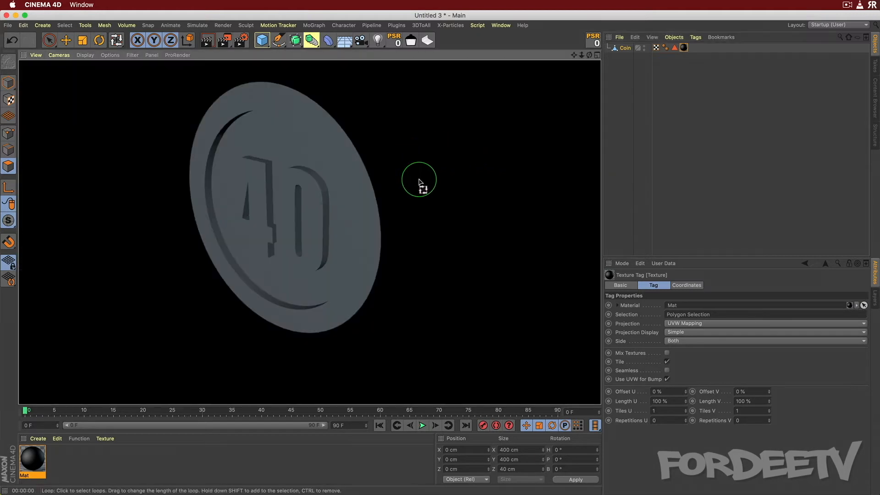
{"action": "left_click_drag", "start_coordinate": [442, 152], "coordinate": [397, 185], "text": "alt"}
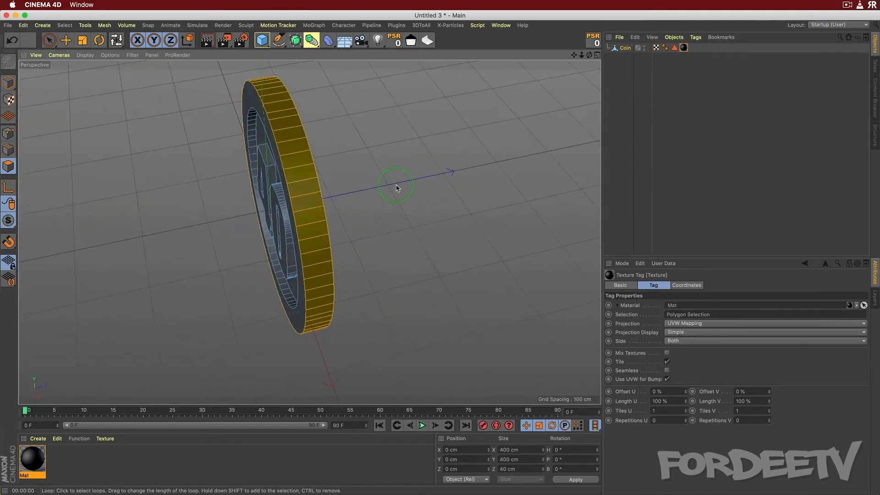
{"action": "key", "text": "super+r"}
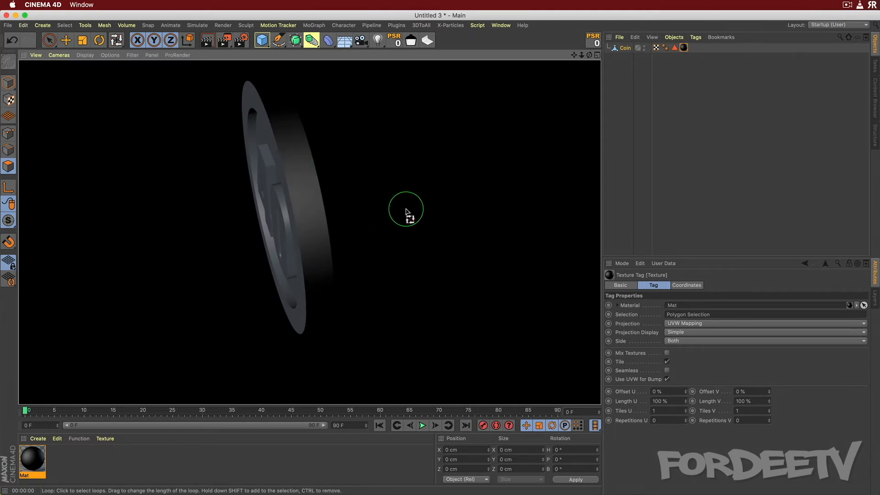
{"action": "left_click", "coordinate": [397, 260]}
{"action": "left_click_drag", "start_coordinate": [354, 272], "coordinate": [414, 242], "text": "alt"}
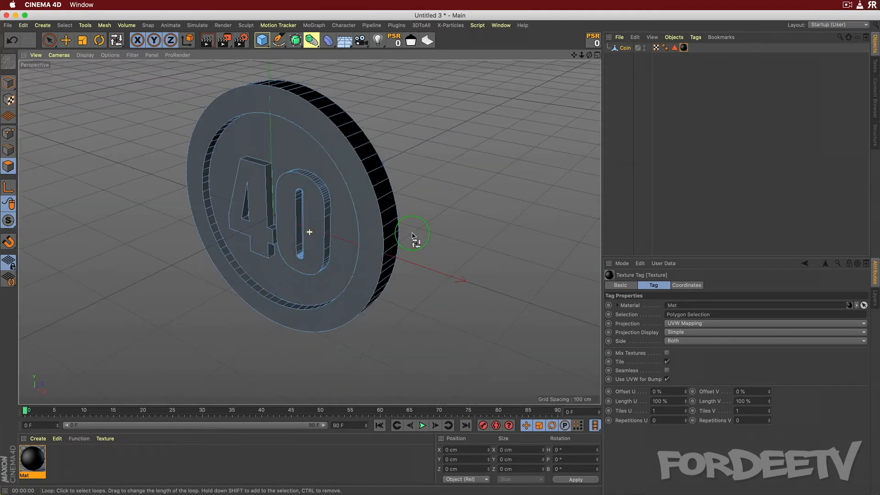
Rename the rim's polygon selection tag as Edge of Coin.
{"action": "left_click", "coordinate": [674, 48]}
{"action": "left_click", "coordinate": [653, 335]}
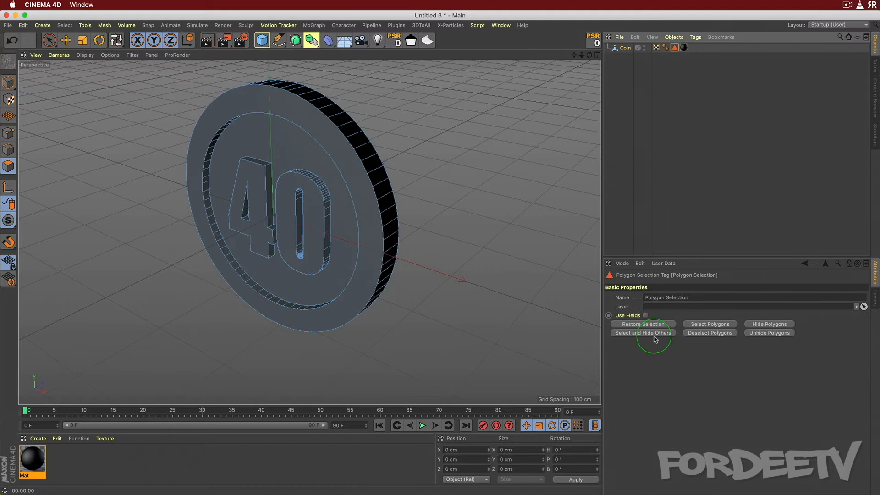
{"action": "left_click", "coordinate": [692, 296]}
{"action": "left_click", "coordinate": [548, 280]}
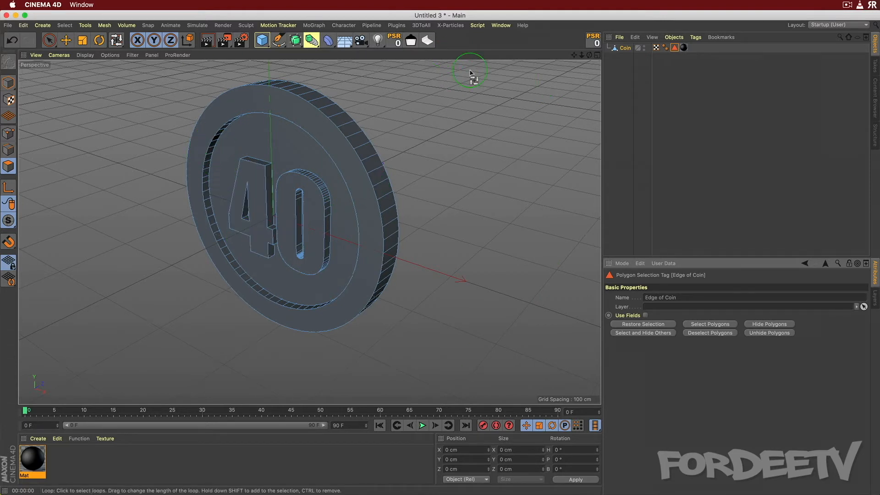
Loop-select the coin's outer rim and add the inner recess walls on both faces to the selection.
{"action": "left_click", "coordinate": [666, 54]}
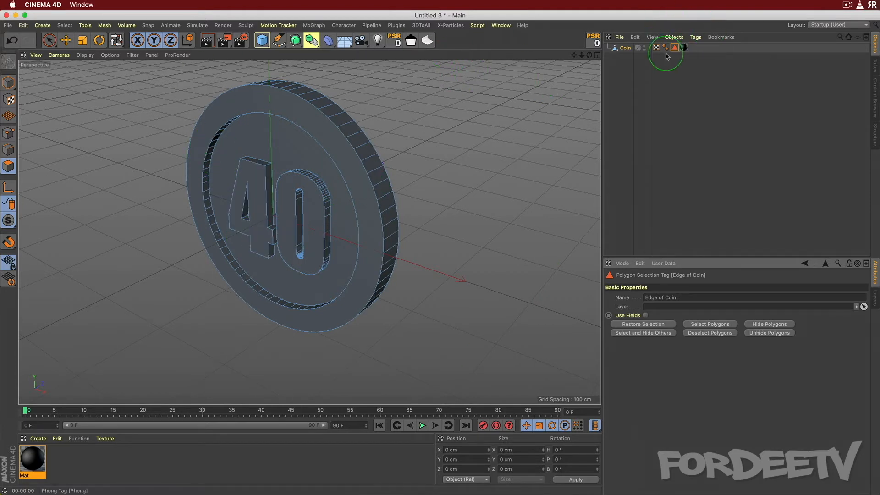
{"action": "left_click", "coordinate": [362, 150]}
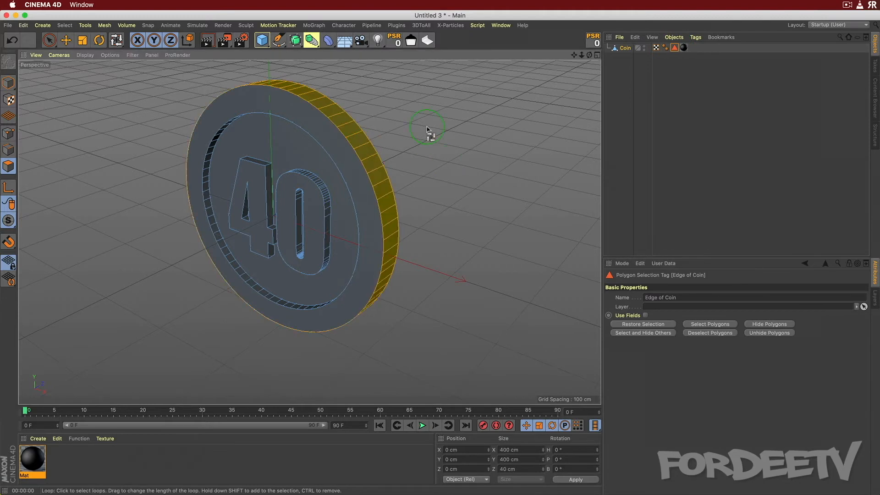
{"action": "left_click", "coordinate": [207, 177], "text": "shift"}
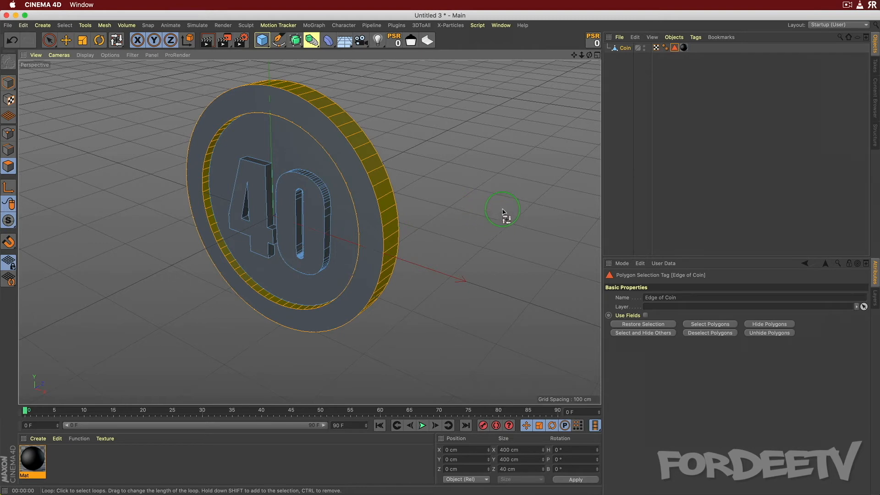
{"action": "left_click_drag", "start_coordinate": [503, 211], "coordinate": [359, 211], "text": "alt"}
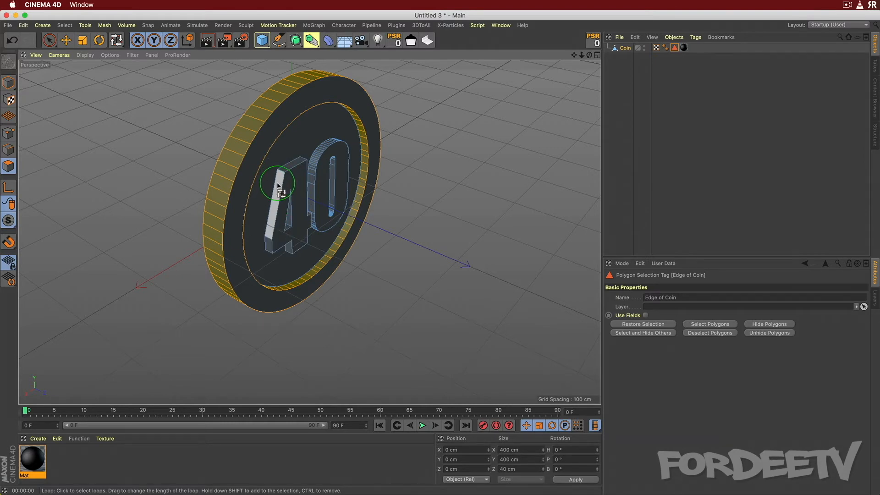
Add the outer side walls and inner hole walls of the 40 on one coin face to the polygon selection.
{"action": "left_click_drag", "start_coordinate": [371, 315], "coordinate": [343, 197], "text": "alt"}
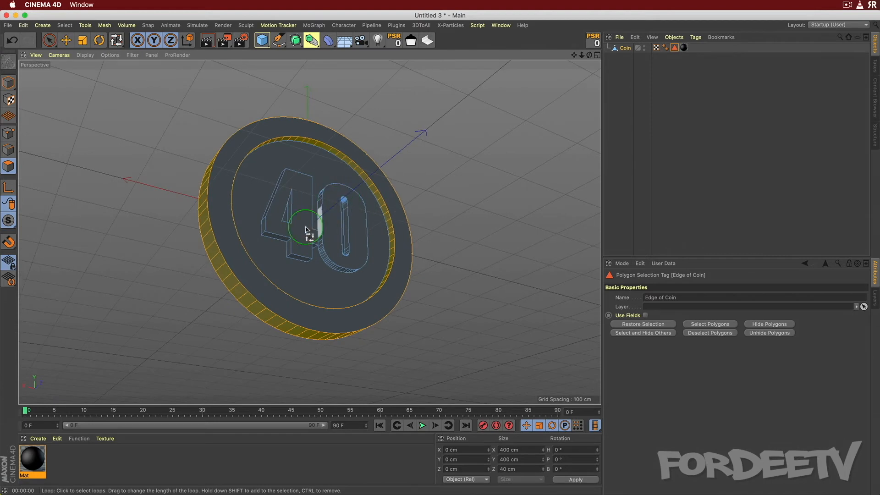
{"action": "left_click", "coordinate": [290, 257], "text": "shift"}
{"action": "left_click", "coordinate": [328, 265], "text": "shift"}
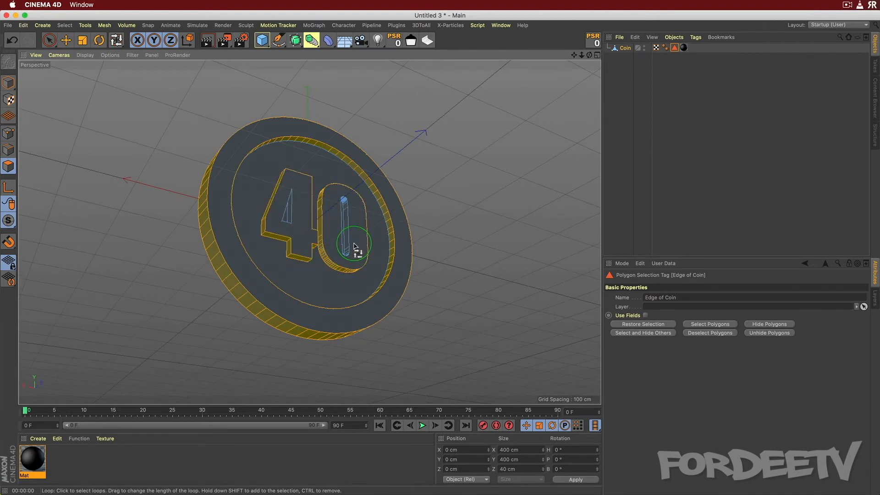
{"action": "left_click", "coordinate": [344, 202], "text": "shift"}
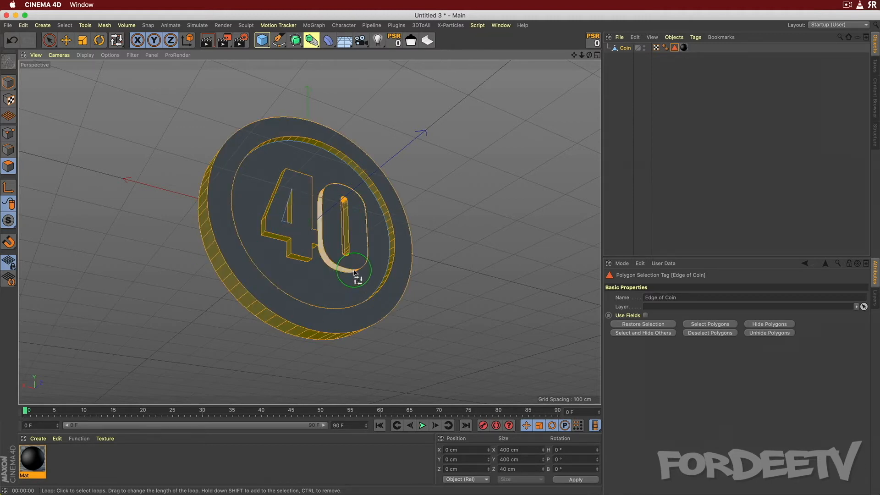
Extend the polygon selection with the side walls and hole walls of the 4 and 0 on the coin's opposite face.
{"action": "left_click_drag", "start_coordinate": [433, 247], "coordinate": [359, 320], "text": "alt"}
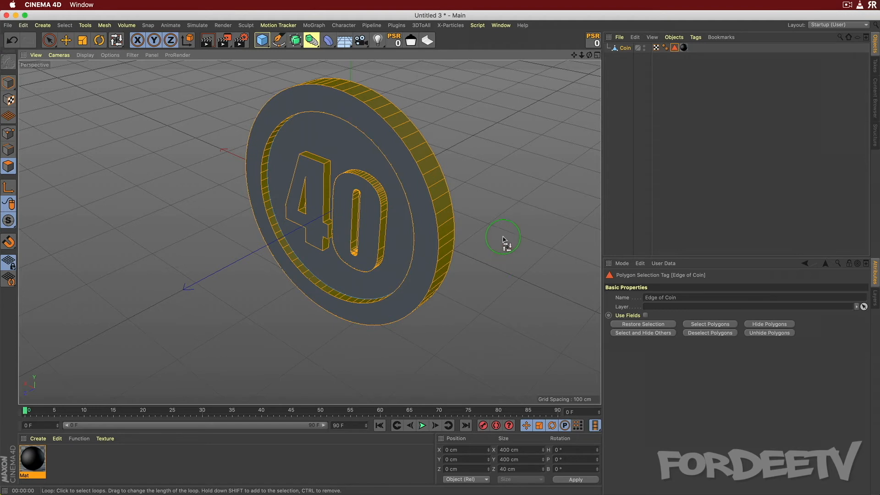
{"action": "left_click_drag", "start_coordinate": [503, 238], "coordinate": [355, 243], "text": "alt"}
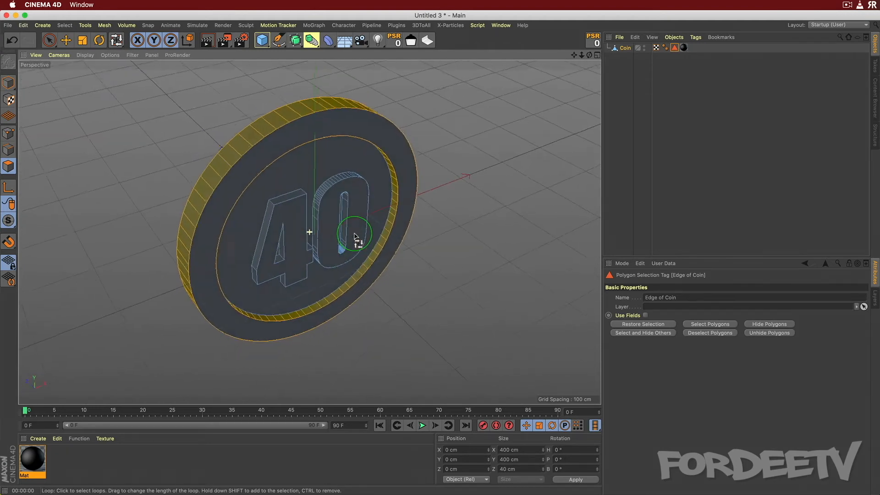
{"action": "left_click", "coordinate": [329, 186], "text": "shift"}
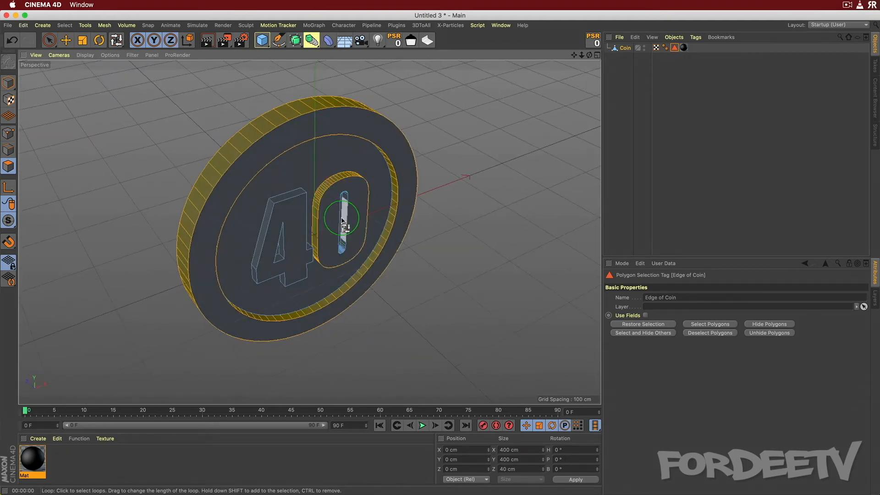
{"action": "left_click", "coordinate": [338, 247], "text": "shift"}
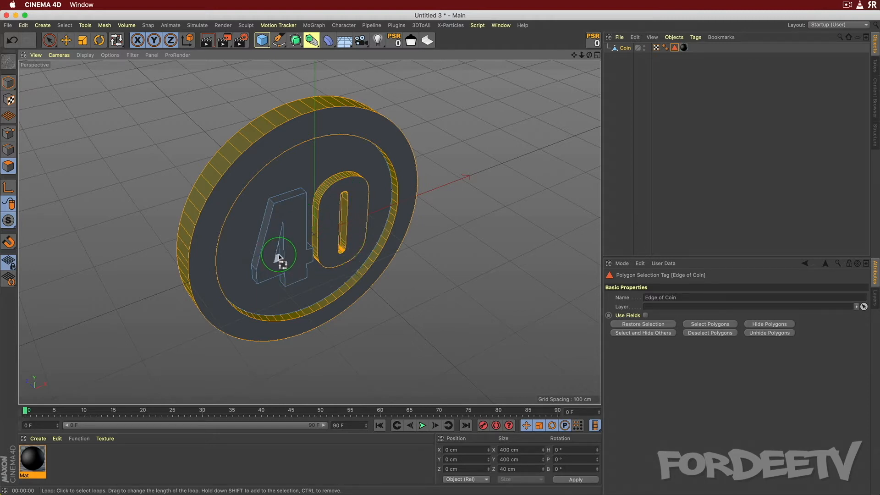
{"action": "left_click", "coordinate": [271, 202], "text": "shift"}
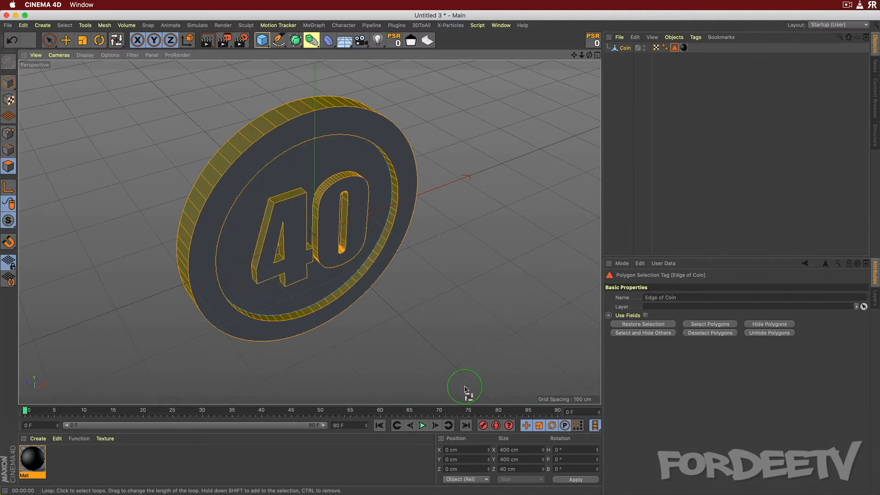
Update the Edge of Coin selection tag with the current selection of rim, recess and number side walls.
{"action": "left_click_drag", "start_coordinate": [432, 330], "coordinate": [402, 301], "text": "alt"}
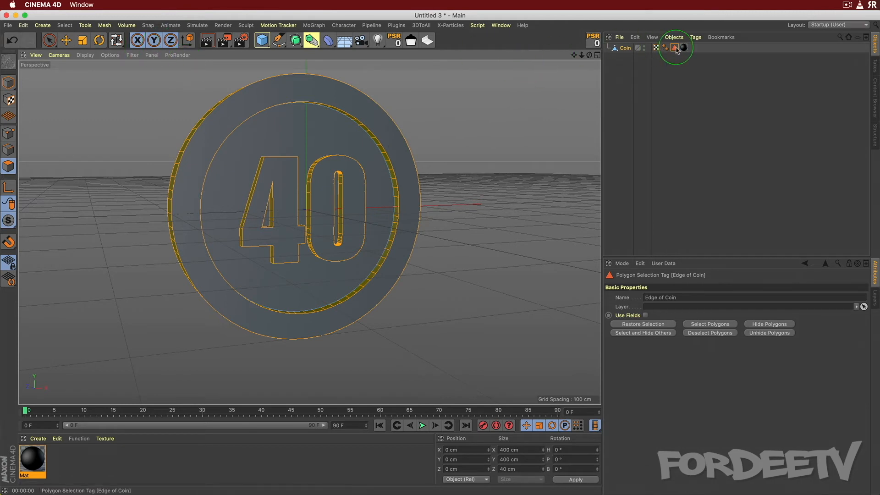
{"action": "left_click", "coordinate": [65, 26]}
{"action": "left_click", "coordinate": [70, 267]}
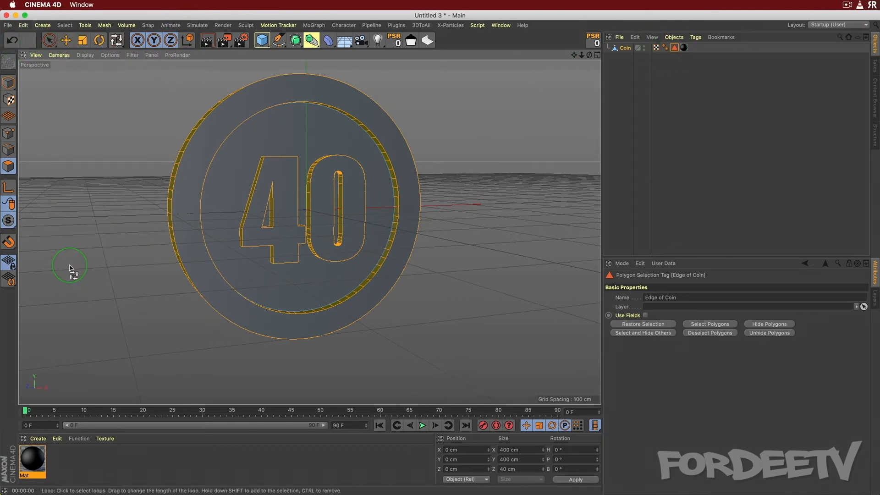
Restrict the coin's black material to the Edge of Coin selection and render a preview in the viewport.
{"action": "left_click", "coordinate": [683, 48]}
{"action": "left_click", "coordinate": [678, 69]}
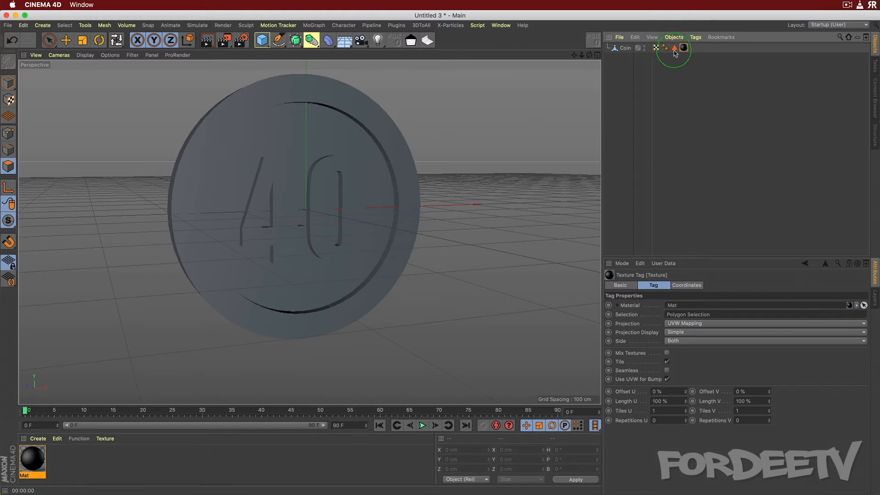
{"action": "left_click_drag", "start_coordinate": [674, 53], "coordinate": [680, 315]}
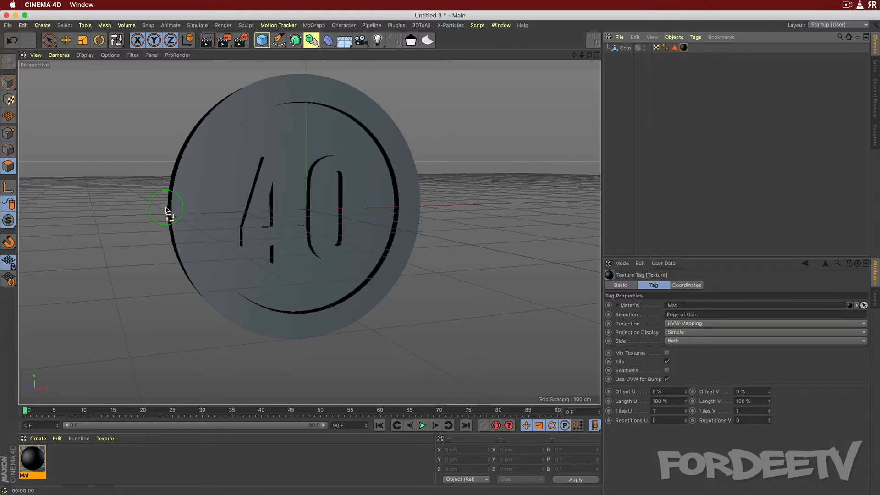
{"action": "key", "text": "super+r"}
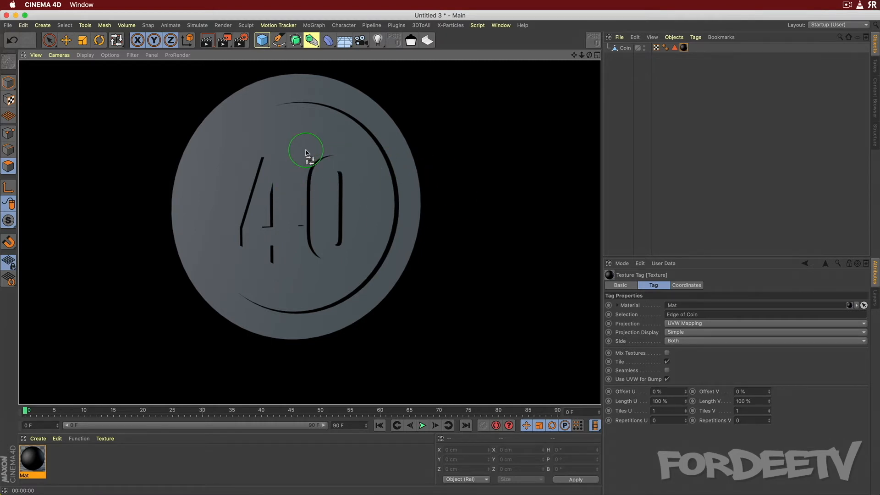
Loop-select the raised outer ring and the recessed background around the 40 on one face of the coin.
{"action": "left_click", "coordinate": [49, 40]}
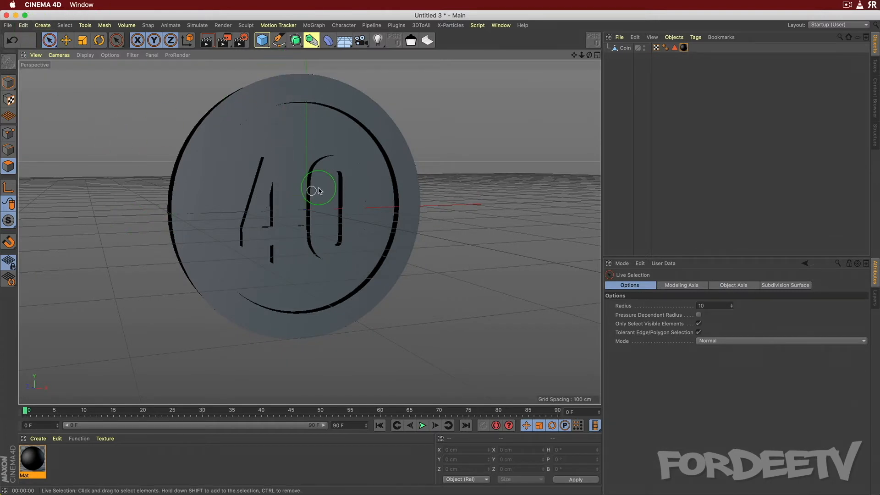
{"action": "key", "text": "u"}
{"action": "key", "text": "l"}
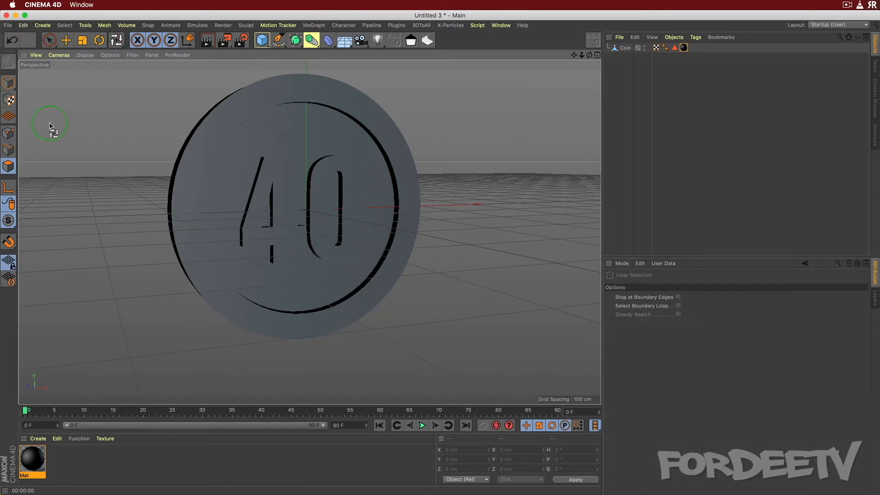
{"action": "left_click", "coordinate": [624, 47]}
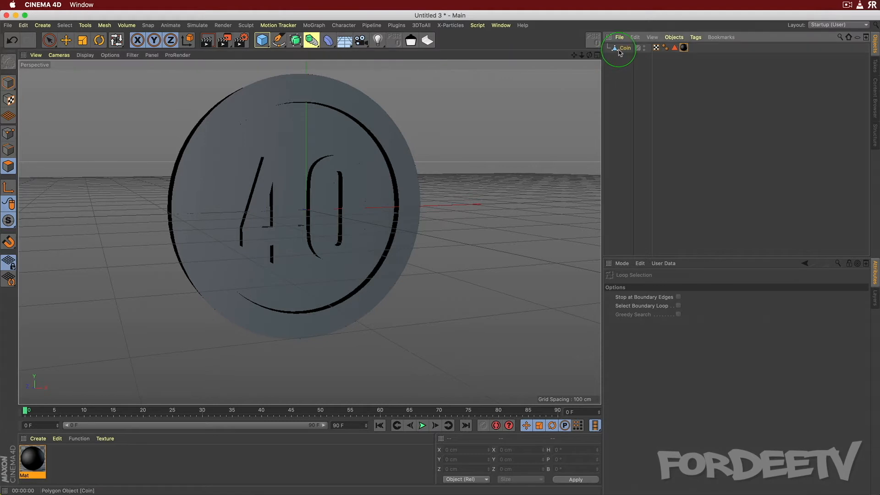
{"action": "left_click", "coordinate": [669, 77]}
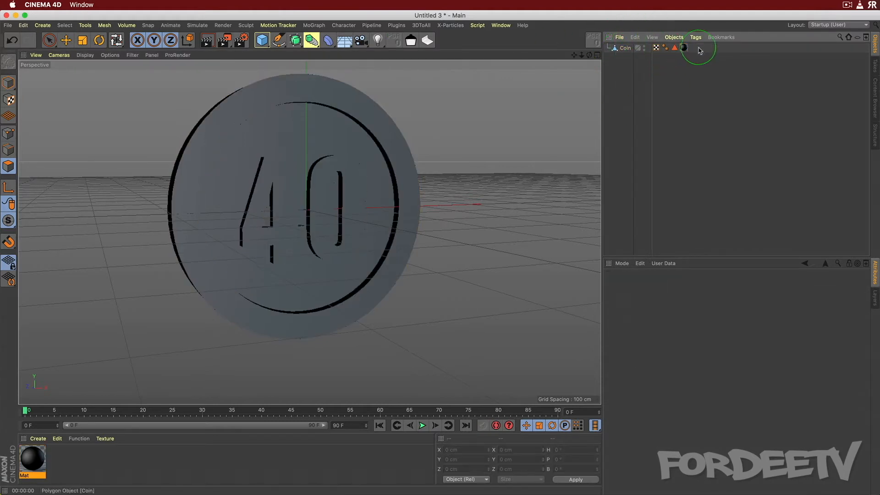
{"action": "left_click", "coordinate": [625, 48]}
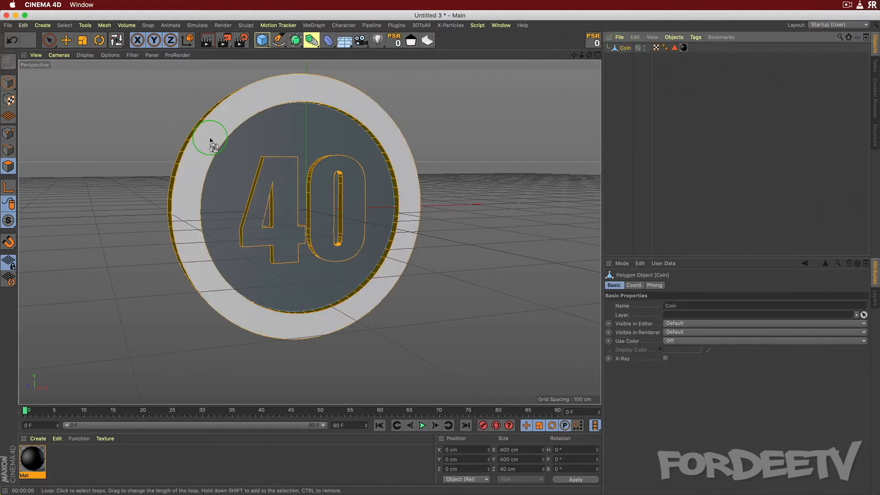
{"action": "left_click", "coordinate": [7, 115]}
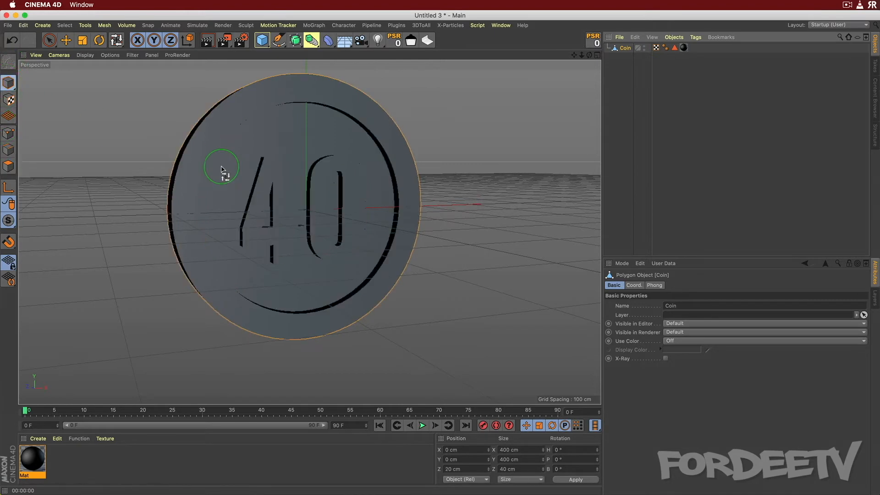
{"action": "left_click_drag", "start_coordinate": [67, 148], "coordinate": [108, 117], "text": "alt"}
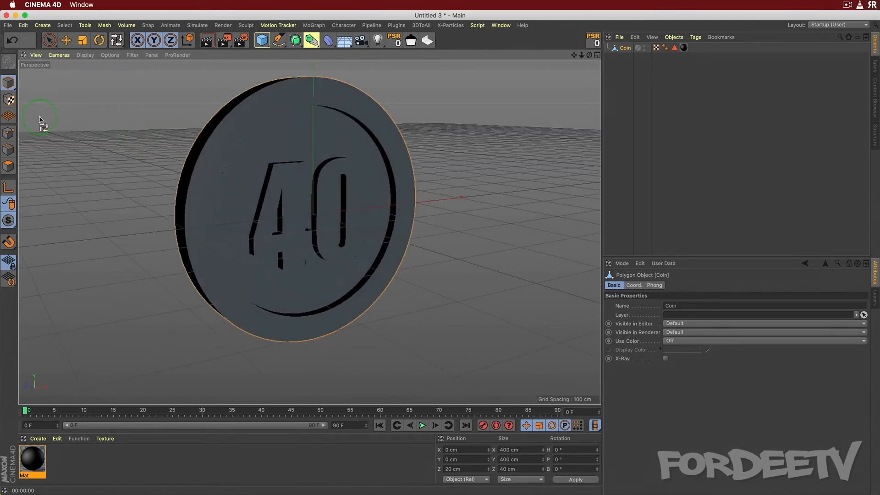
{"action": "left_click", "coordinate": [8, 166]}
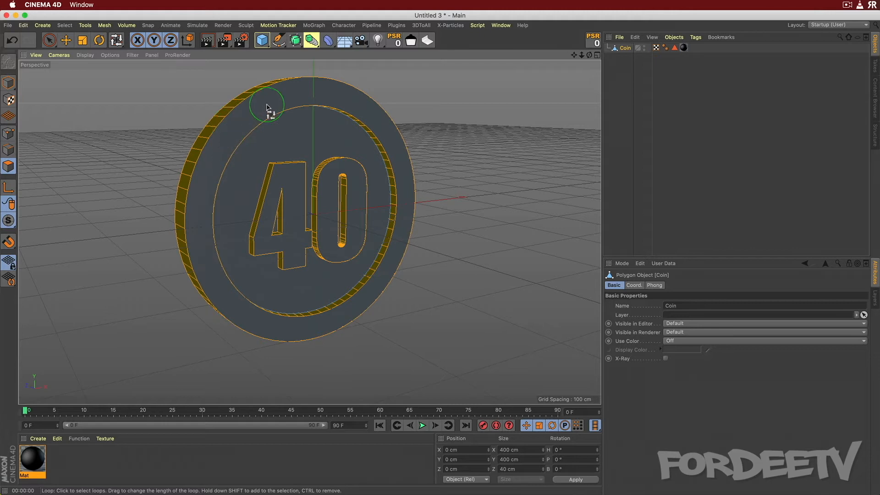
{"action": "left_click", "coordinate": [343, 95]}
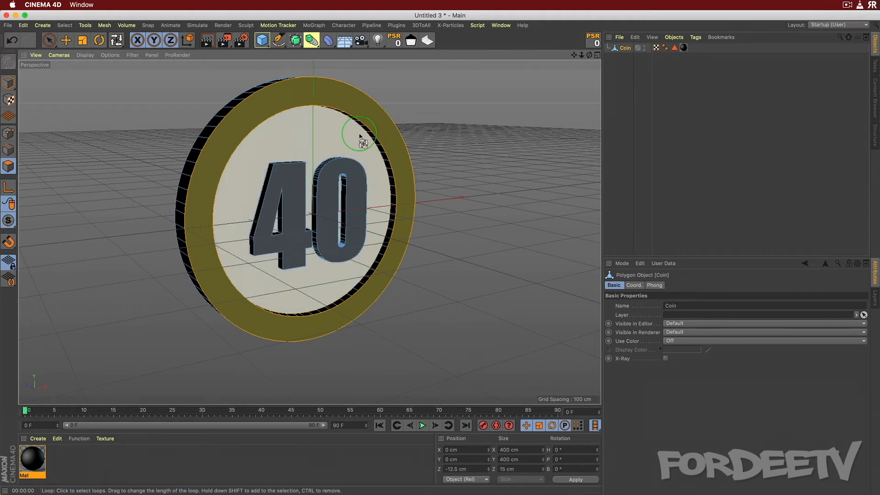
{"action": "left_click", "coordinate": [357, 134], "text": "shift"}
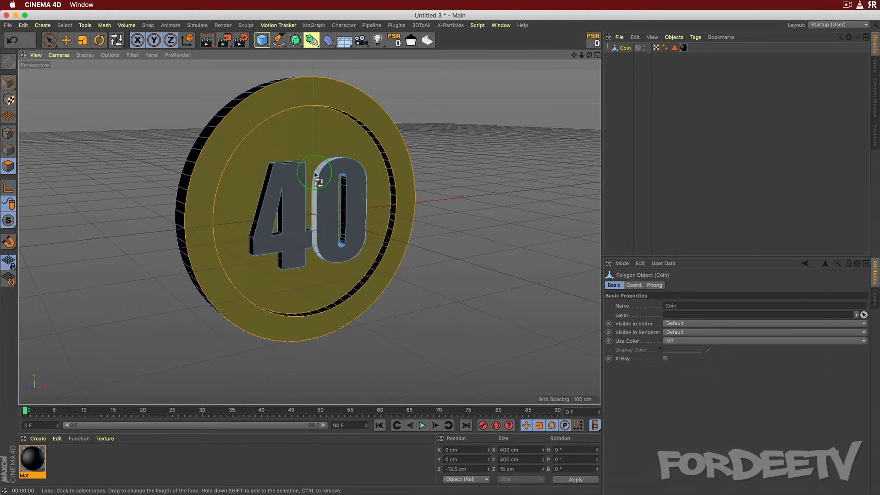
Add the outer ring and recessed background of the coin's opposite face to the polygon selection.
{"action": "left_click_drag", "start_coordinate": [128, 163], "coordinate": [250, 171], "text": "alt"}
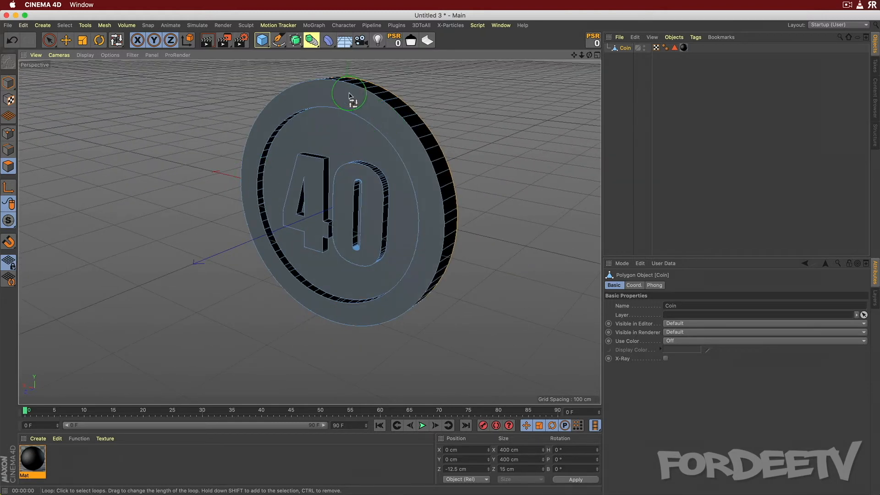
{"action": "left_click", "coordinate": [399, 128]}
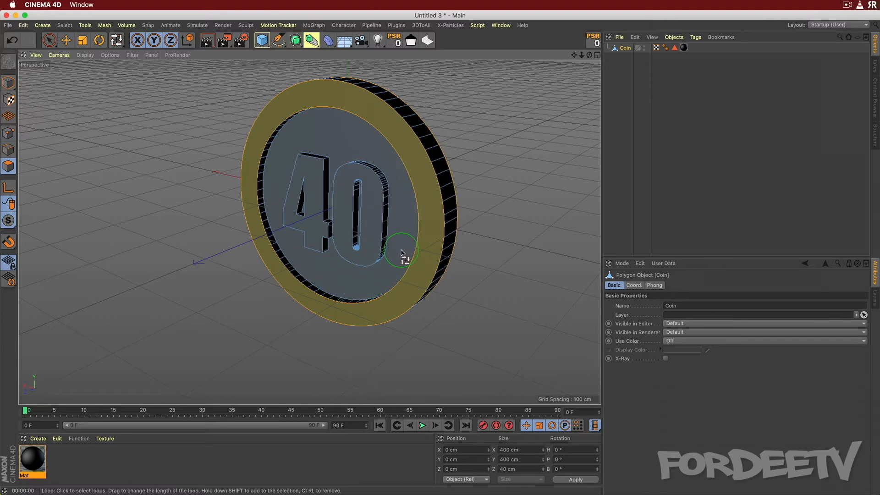
{"action": "left_click", "coordinate": [384, 287], "text": "shift"}
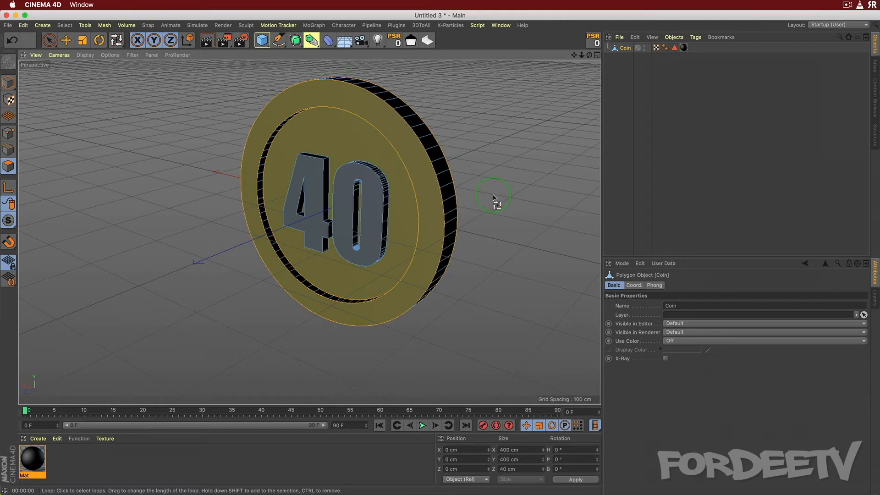
Store the ring and background polygons of both coin faces in a new polygon selection tag.
{"action": "left_click_drag", "start_coordinate": [514, 179], "coordinate": [388, 136], "text": "alt"}
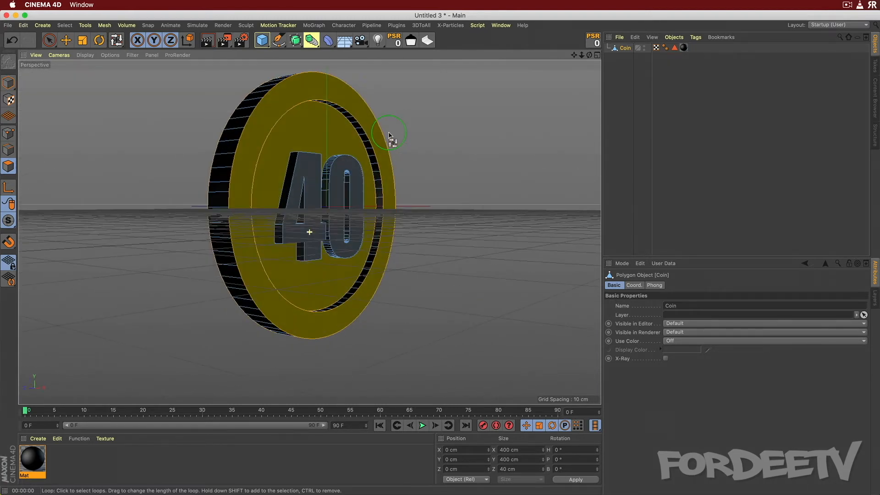
{"action": "left_click", "coordinate": [64, 25]}
{"action": "left_click", "coordinate": [93, 267]}
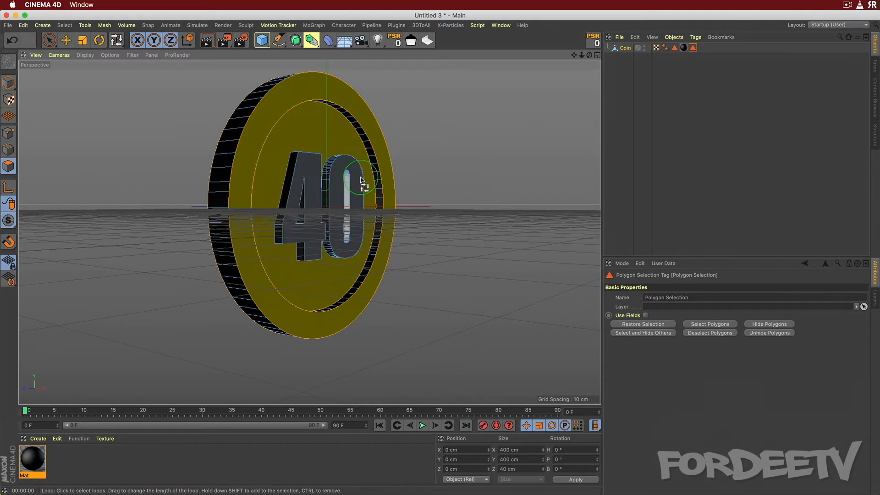
{"action": "left_click", "coordinate": [705, 81]}
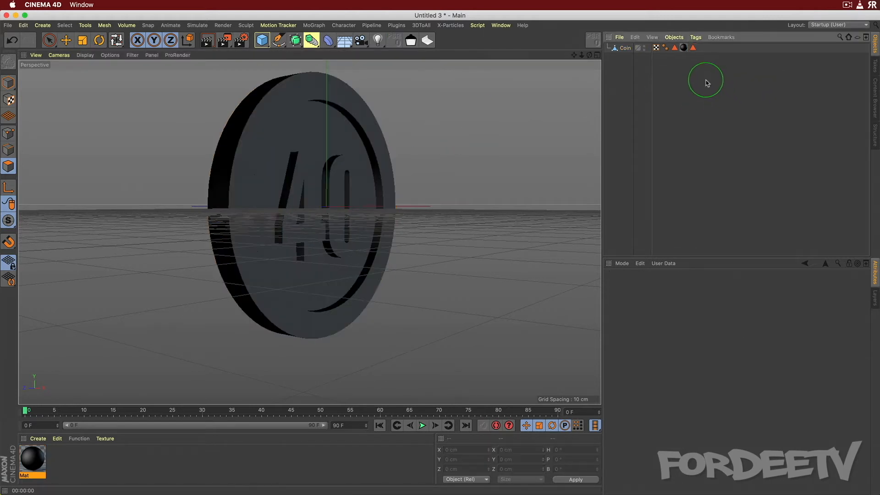
Select the front polygons of the 4 and the 0 on both sides of the coin.
{"action": "left_click", "coordinate": [624, 48]}
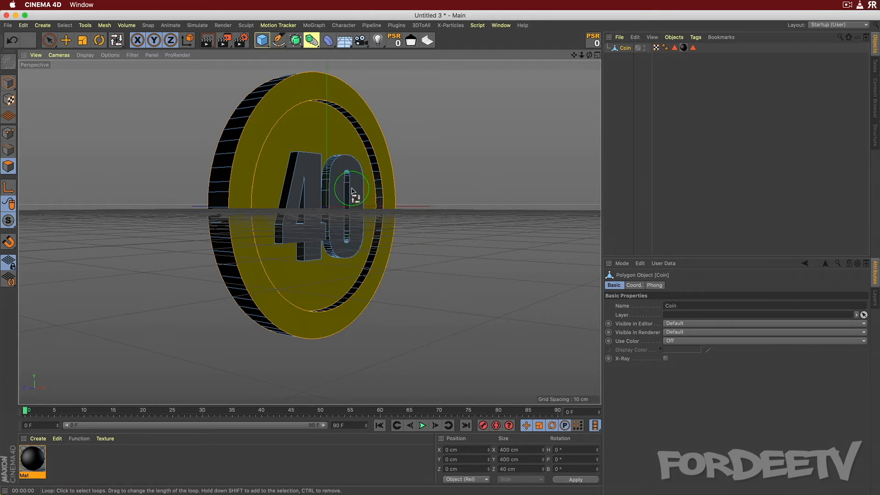
{"action": "left_click", "coordinate": [353, 191]}
{"action": "left_click", "coordinate": [351, 195]}
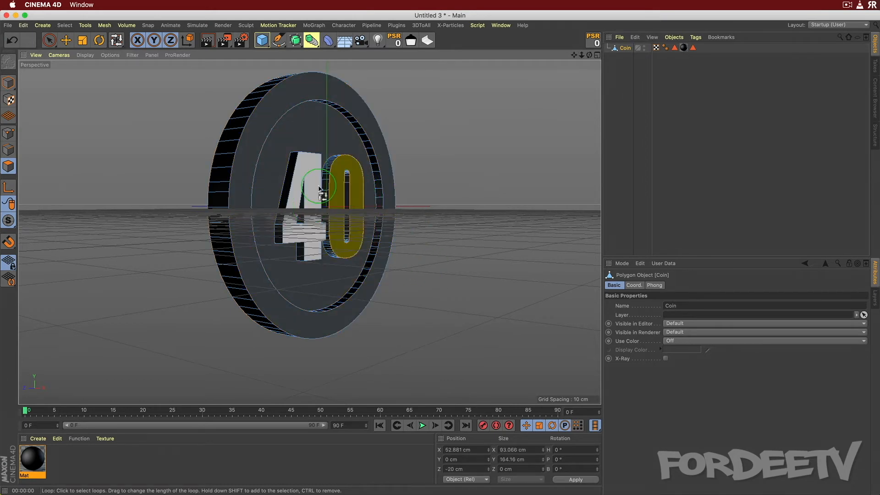
{"action": "left_click", "coordinate": [310, 237], "text": "shift"}
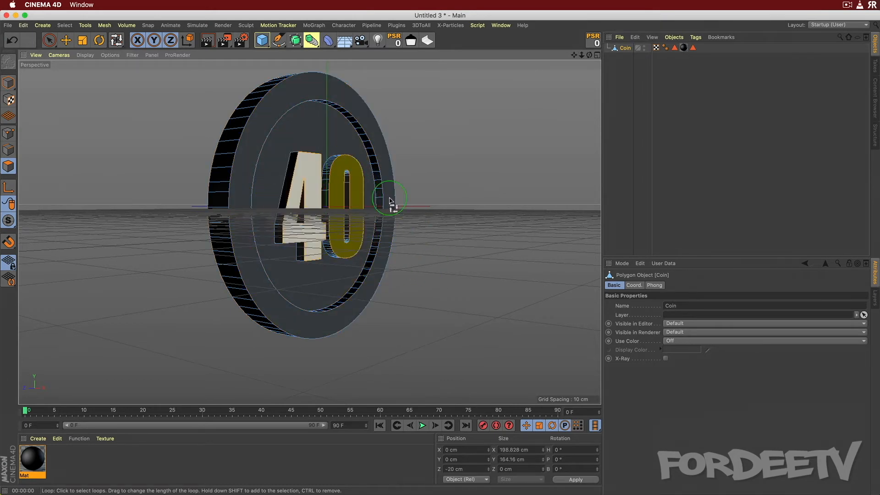
{"action": "left_click_drag", "start_coordinate": [127, 165], "coordinate": [311, 224], "text": "alt"}
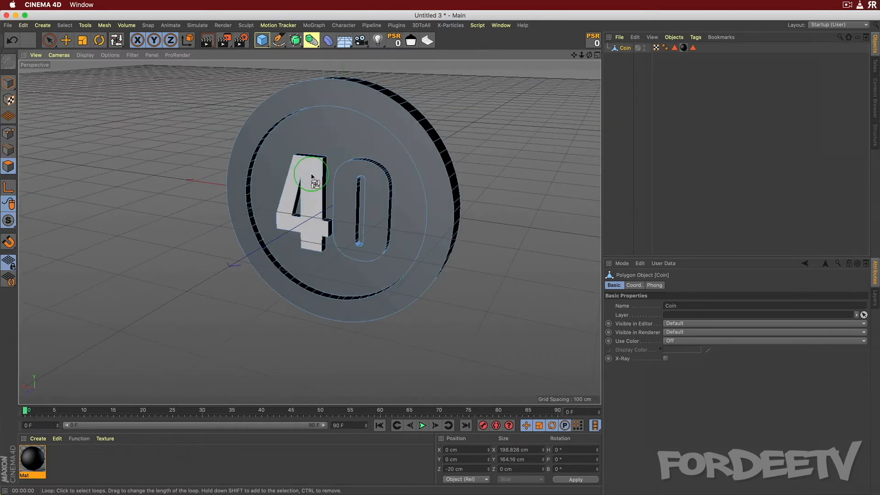
{"action": "left_click", "coordinate": [310, 202], "text": "shift"}
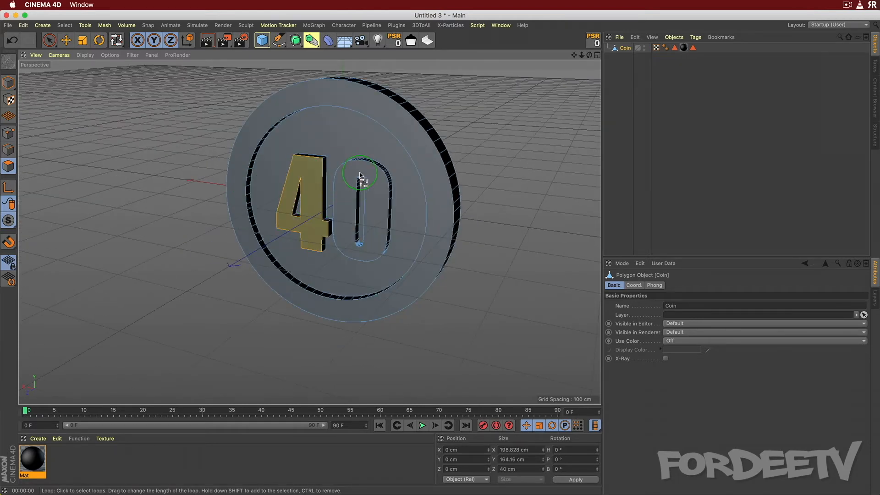
{"action": "left_click", "coordinate": [344, 215], "text": "shift"}
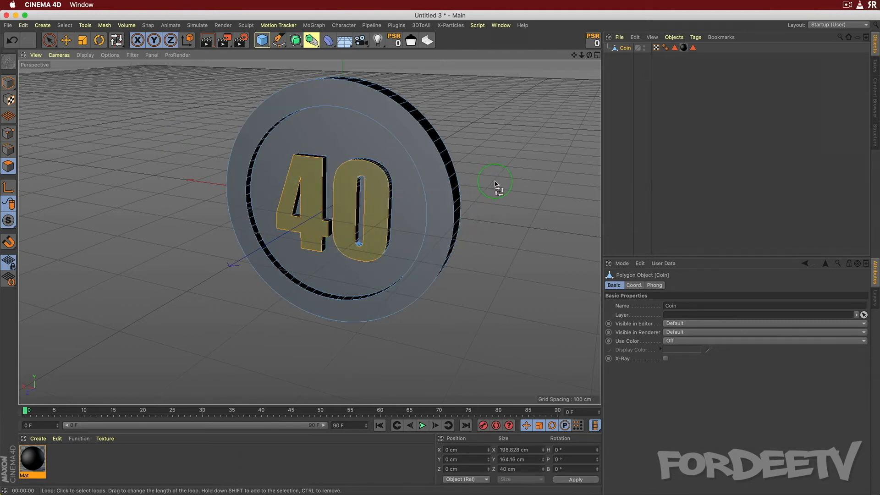
Store the selected number polygons in a new polygon selection tag and name it 40 Face.
{"action": "left_click_drag", "start_coordinate": [517, 192], "coordinate": [438, 153], "text": "alt"}
{"action": "left_click", "coordinate": [61, 26]}
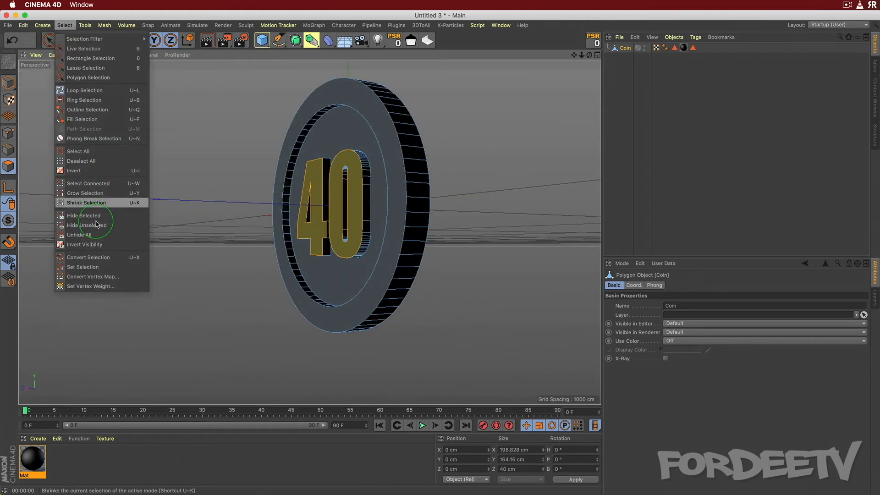
{"action": "left_click", "coordinate": [95, 268]}
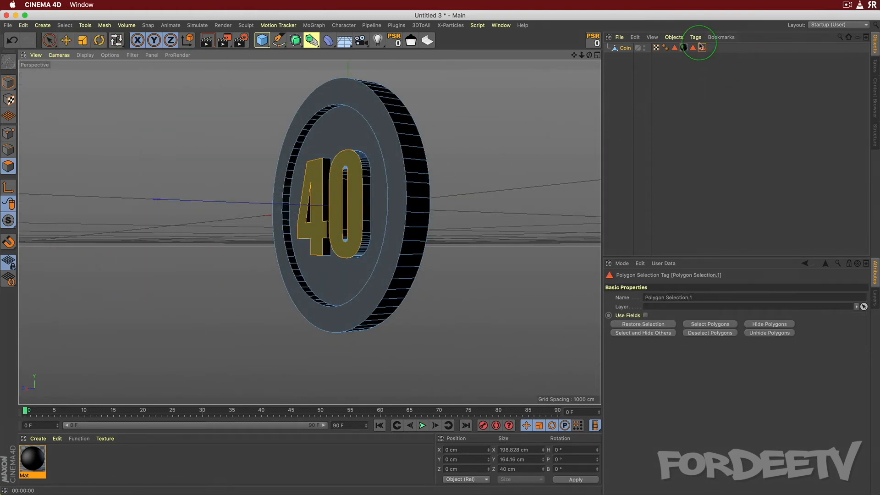
{"action": "left_click", "coordinate": [690, 301]}
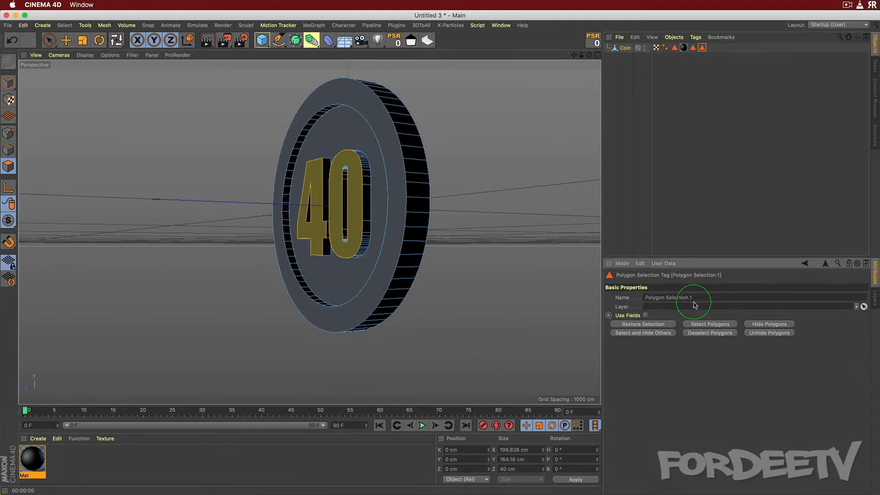
{"action": "double_click", "coordinate": [695, 303]}
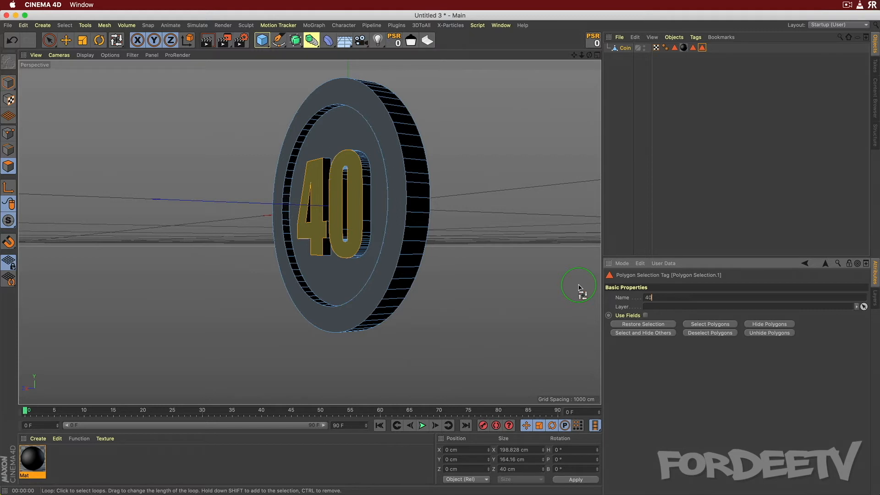
{"action": "key", "text": "Return"}
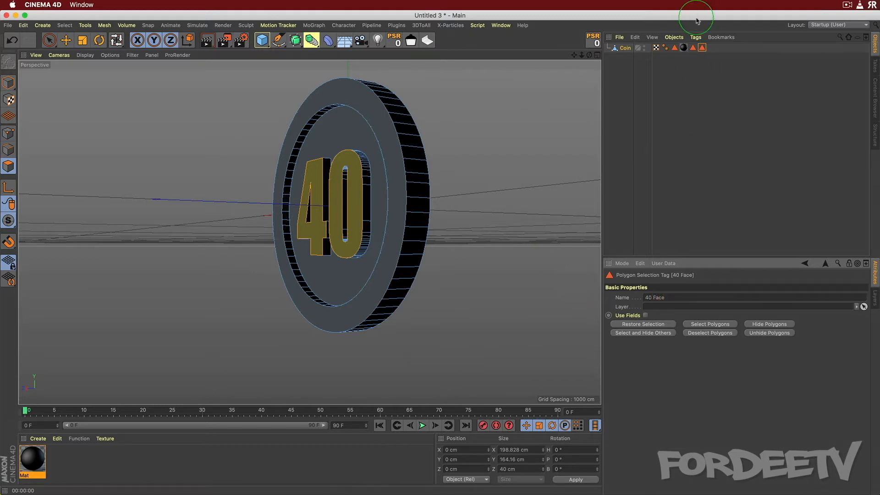
Rename the ring and background selection tag as Coin Face, and reselect the Coin object for Live Selection.
{"action": "left_click", "coordinate": [692, 48]}
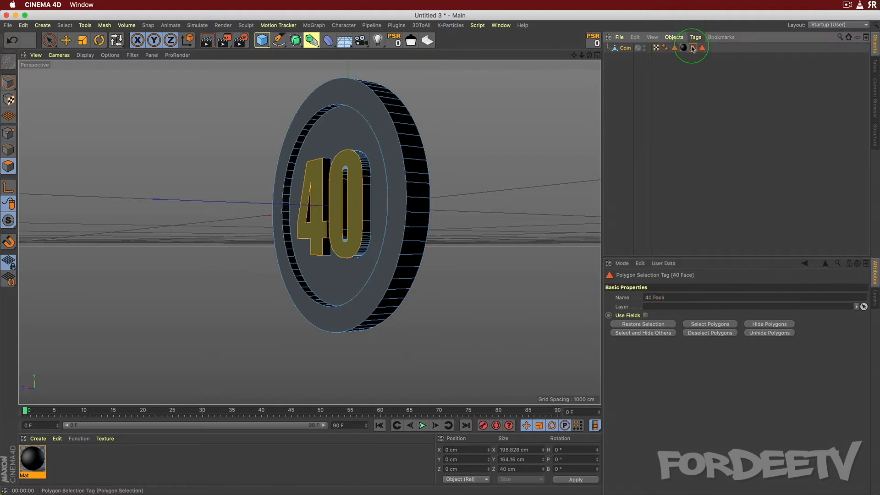
{"action": "double_click", "coordinate": [693, 297]}
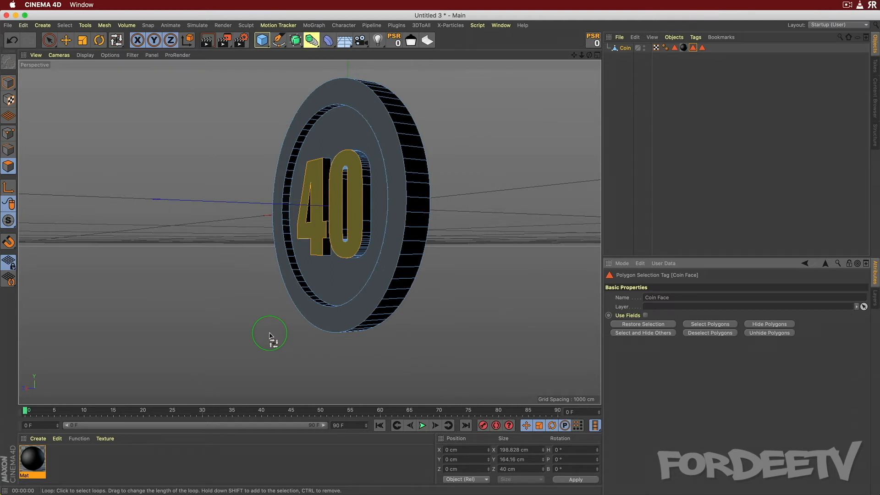
{"action": "left_click", "coordinate": [621, 50]}
{"action": "left_click", "coordinate": [50, 40]}
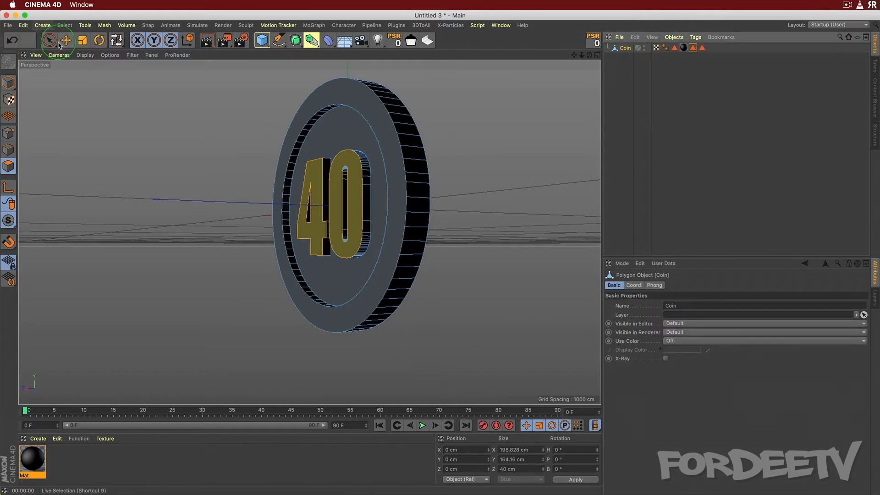
Switch the coin to model mode and add the Chrome material preset from the content library to the scene's materials.
{"action": "left_click", "coordinate": [8, 83]}
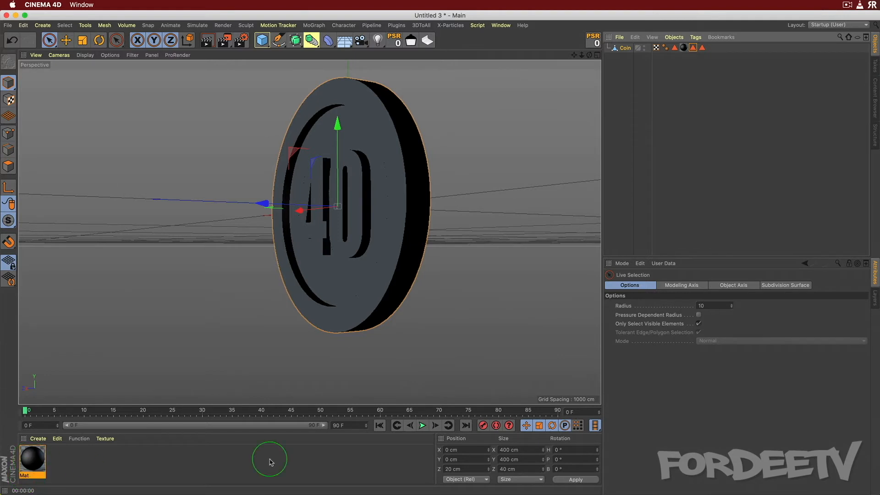
{"action": "left_click", "coordinate": [876, 104]}
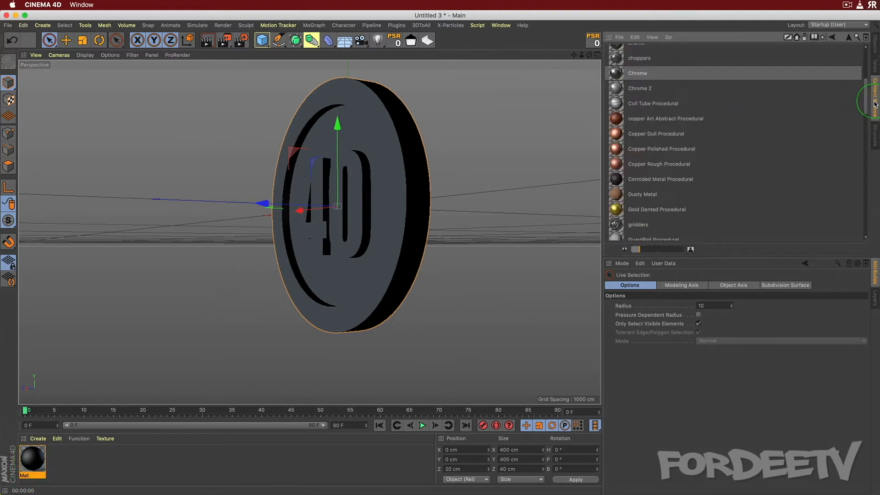
{"action": "scroll", "coordinate": [667, 111], "scroll_direction": "up", "scroll_amount": 5}
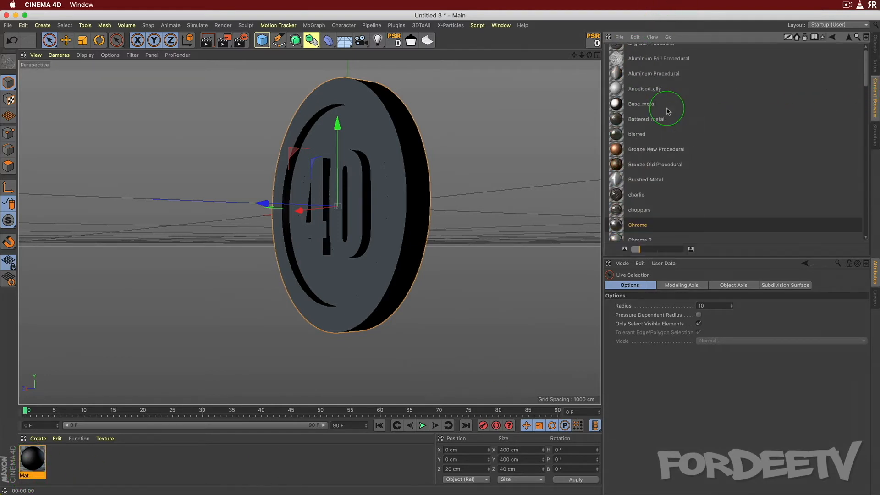
{"action": "scroll", "coordinate": [665, 109], "scroll_direction": "down", "scroll_amount": 2}
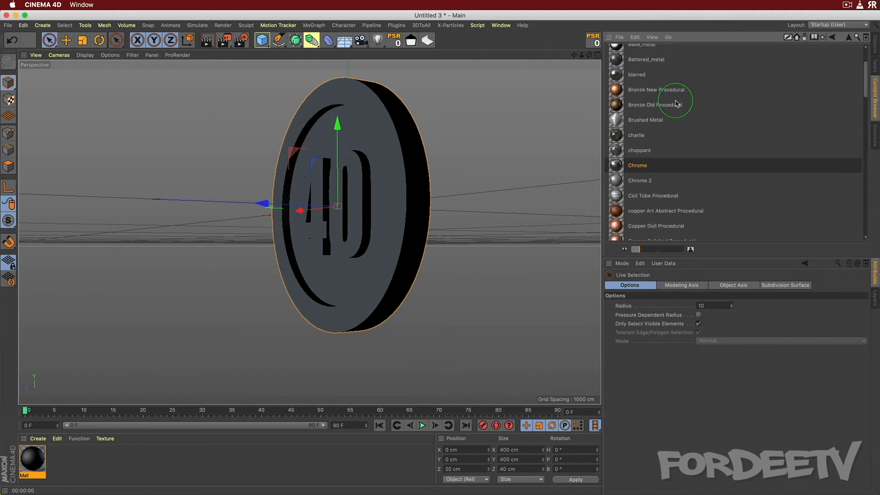
{"action": "left_click_drag", "start_coordinate": [419, 224], "coordinate": [87, 465]}
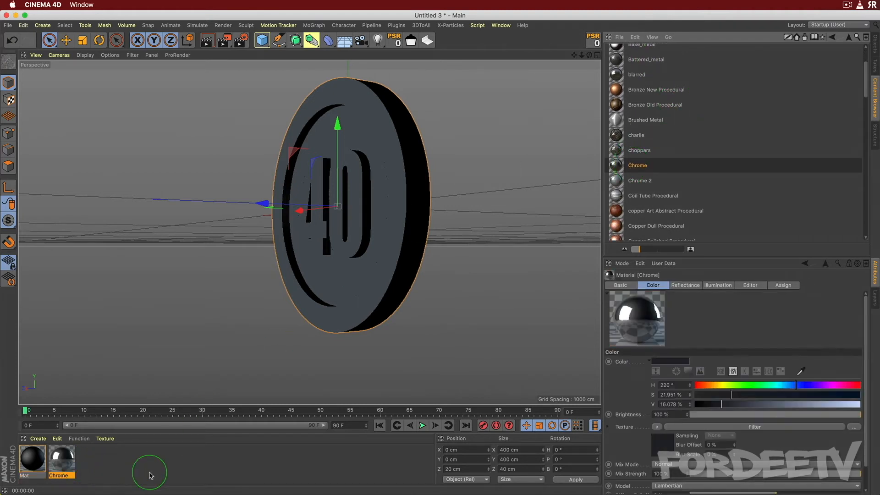
Browse the metal material presets in the content library for another coin material.
{"action": "scroll", "coordinate": [672, 175], "scroll_direction": "down", "scroll_amount": 5}
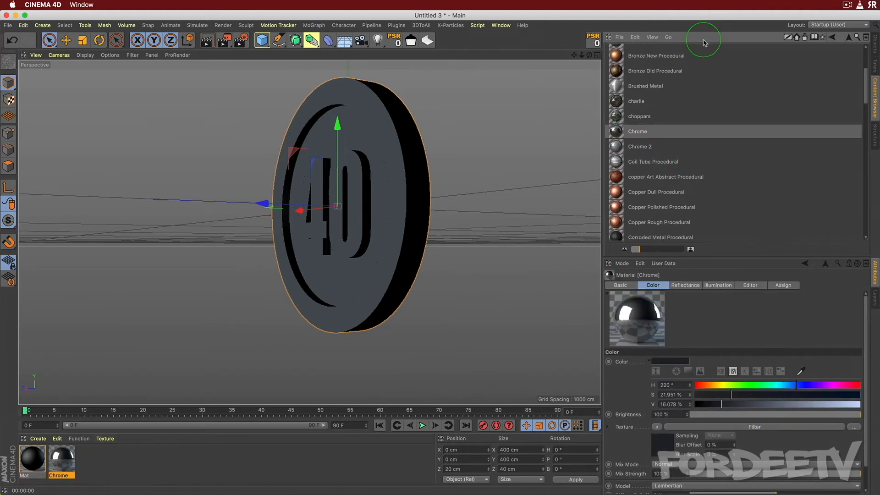
{"action": "scroll", "coordinate": [711, 118], "scroll_direction": "down", "scroll_amount": 5}
{"action": "scroll", "coordinate": [669, 152], "scroll_direction": "up", "scroll_amount": 4}
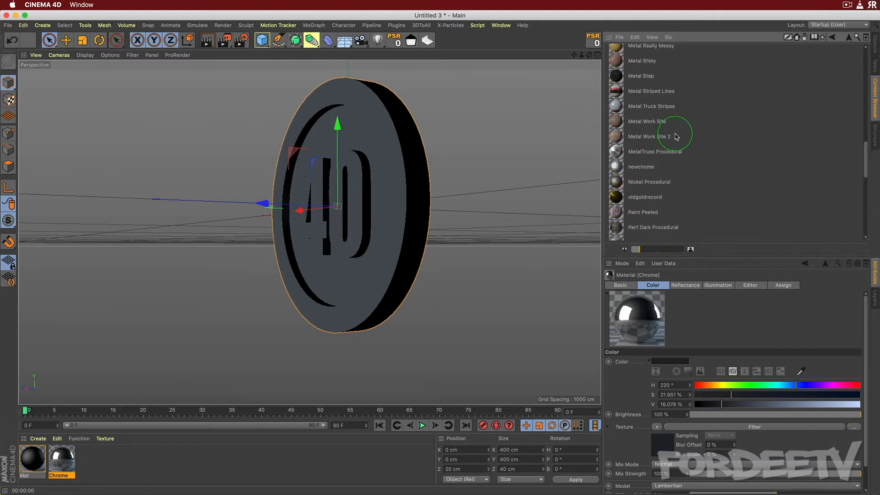
{"action": "scroll", "coordinate": [678, 137], "scroll_direction": "up", "scroll_amount": 3}
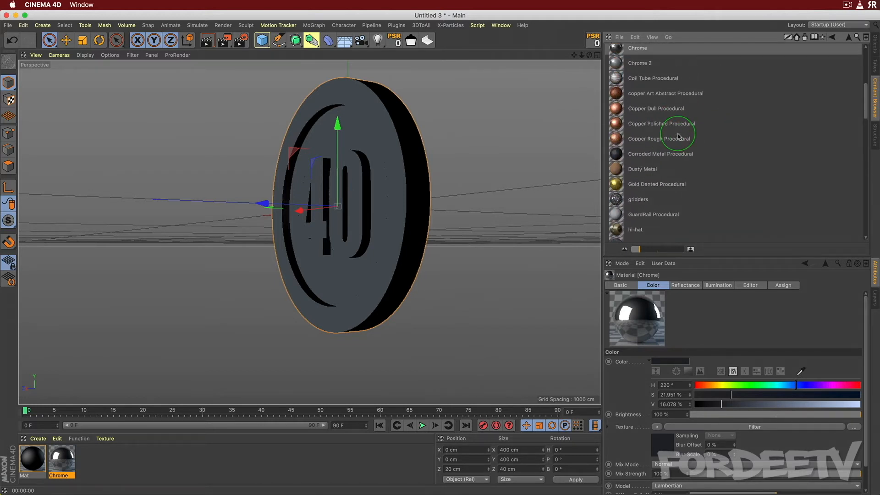
Add the Gold Dented Procedural and stripes material presets to the scene's materials.
{"action": "left_click_drag", "start_coordinate": [658, 181], "coordinate": [93, 460]}
{"action": "left_click", "coordinate": [98, 459]}
{"action": "scroll", "coordinate": [730, 130], "scroll_direction": "down", "scroll_amount": 10}
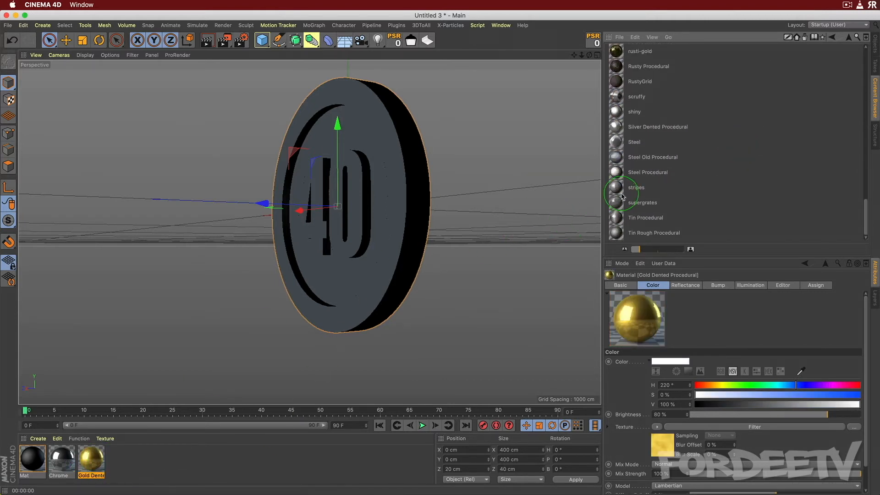
{"action": "left_click_drag", "start_coordinate": [625, 187], "coordinate": [128, 467]}
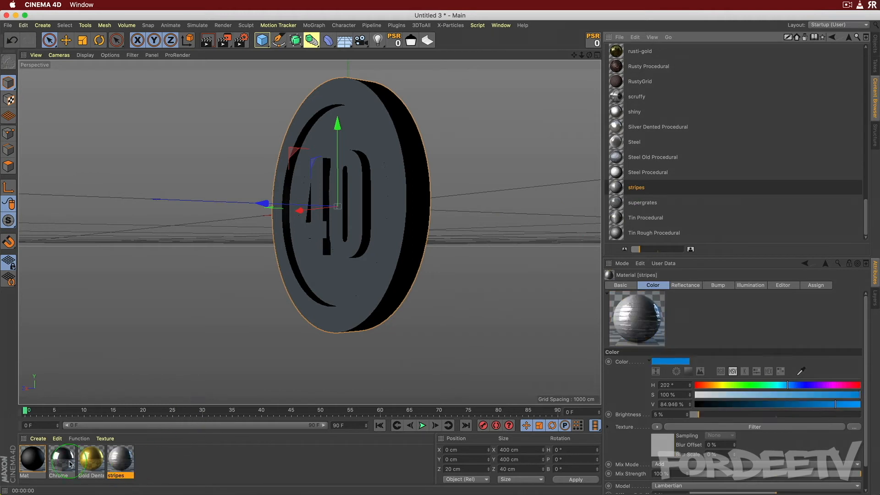
Remove the existing Mat texture tag from the Coin object.
{"action": "left_click", "coordinate": [875, 46]}
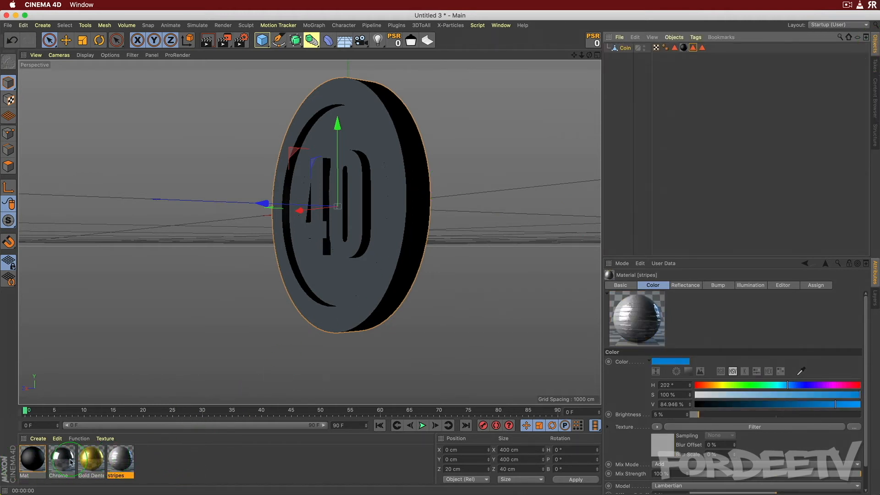
{"action": "left_click_drag", "start_coordinate": [71, 462], "coordinate": [695, 51]}
{"action": "left_click", "coordinate": [684, 51]}
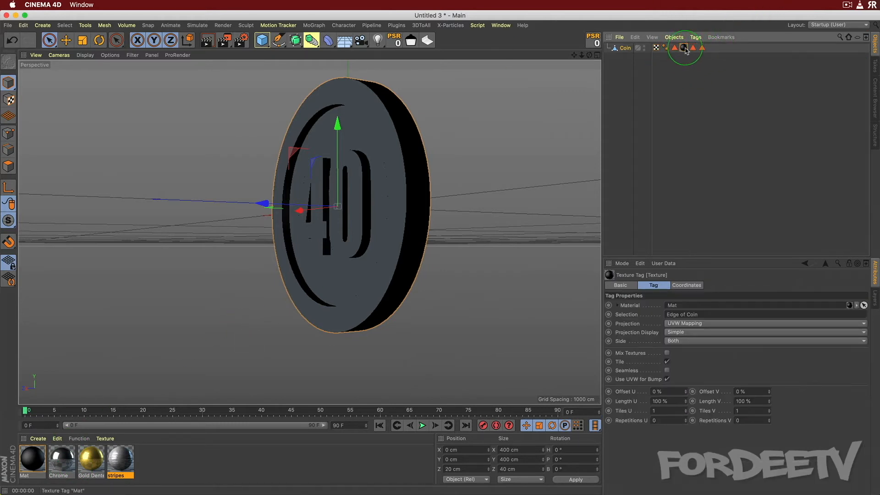
{"action": "key", "text": "Delete"}
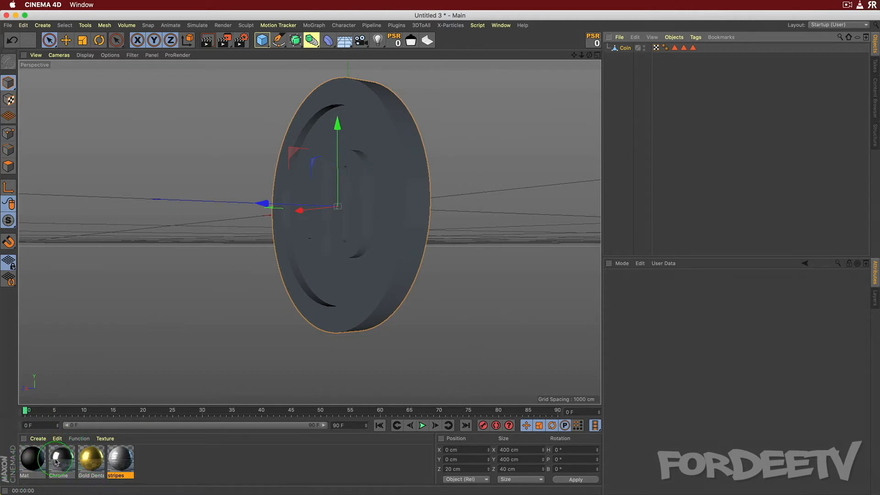
Apply the Chrome material to the Coin and restrict it to the 40 Face polygon selection.
{"action": "left_click_drag", "start_coordinate": [55, 461], "coordinate": [622, 50]}
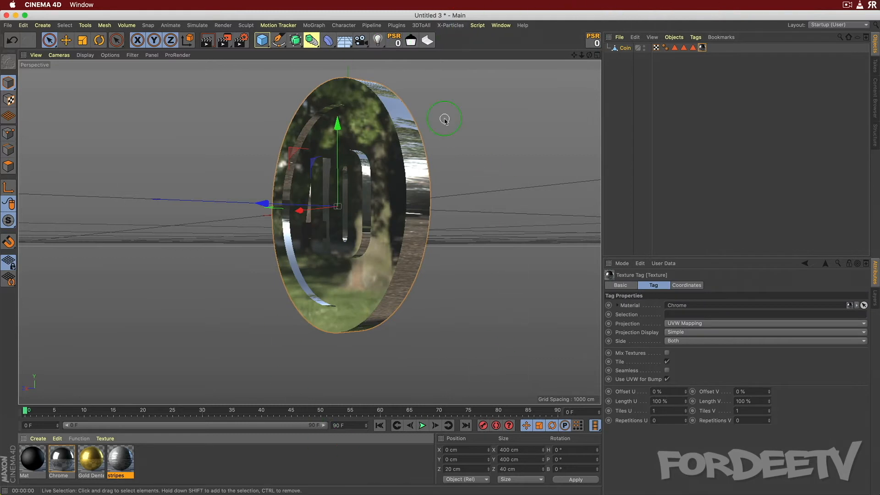
{"action": "left_click", "coordinate": [708, 53]}
{"action": "left_click", "coordinate": [701, 48]}
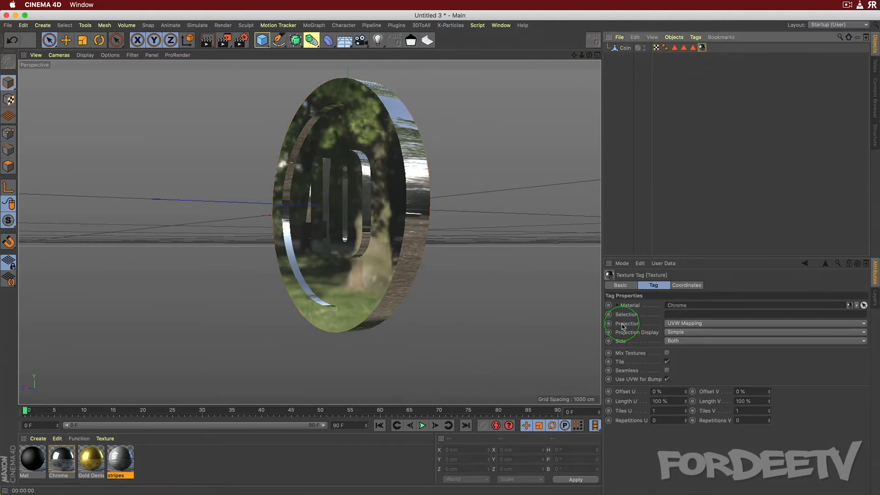
{"action": "left_click", "coordinate": [693, 48]}
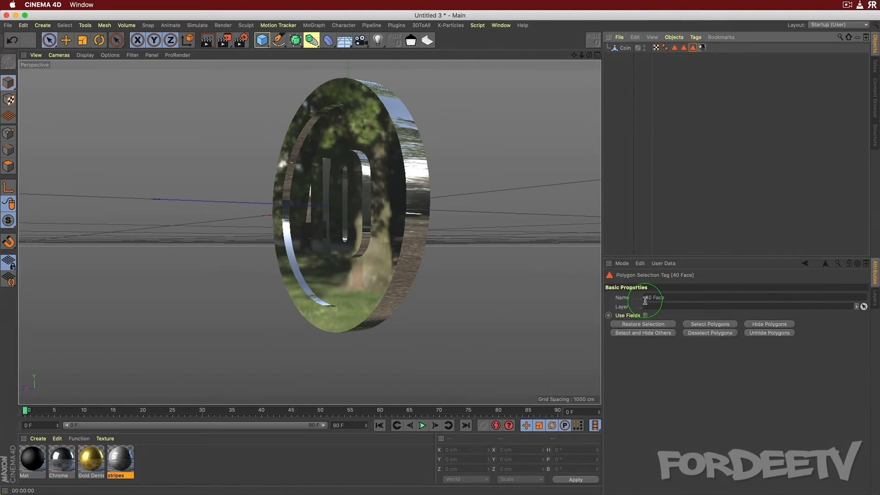
{"action": "left_click", "coordinate": [701, 47]}
{"action": "left_click_drag", "start_coordinate": [693, 49], "coordinate": [675, 313]}
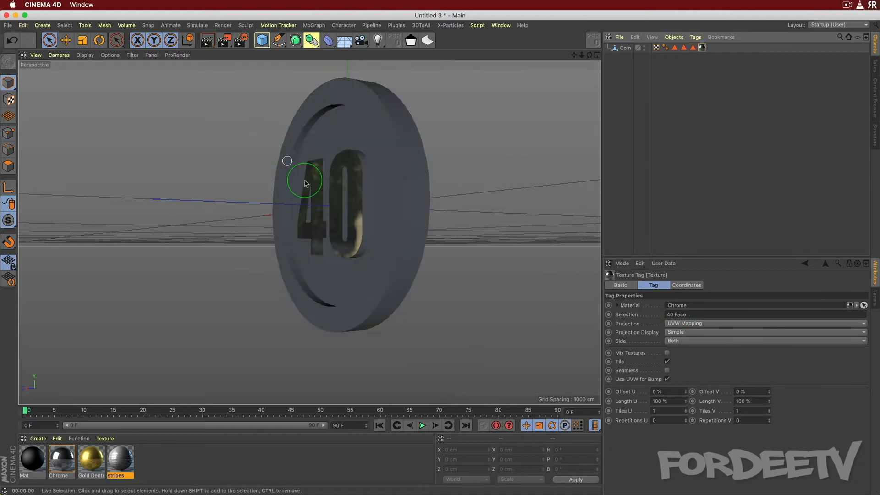
Apply the stripes material to the Coin and restrict it to the Edge of Coin polygon selection.
{"action": "left_click_drag", "start_coordinate": [160, 248], "coordinate": [215, 261], "text": "alt"}
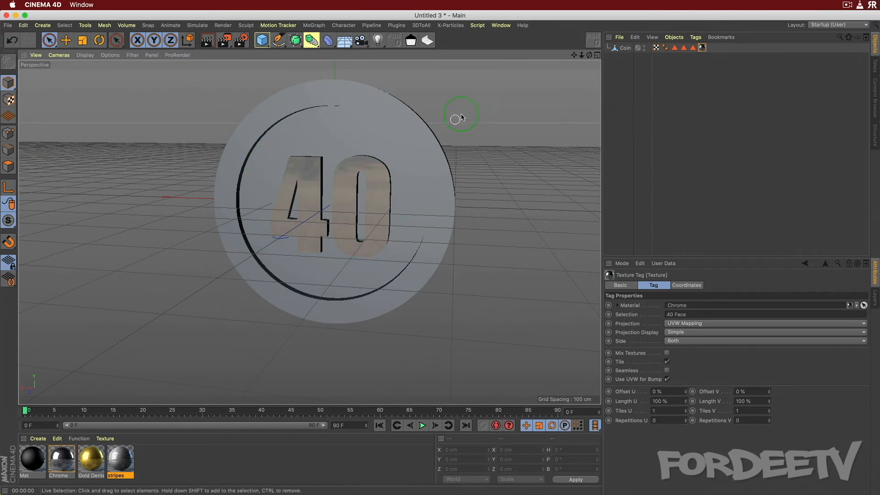
{"action": "left_click_drag", "start_coordinate": [503, 152], "coordinate": [448, 173], "text": "alt"}
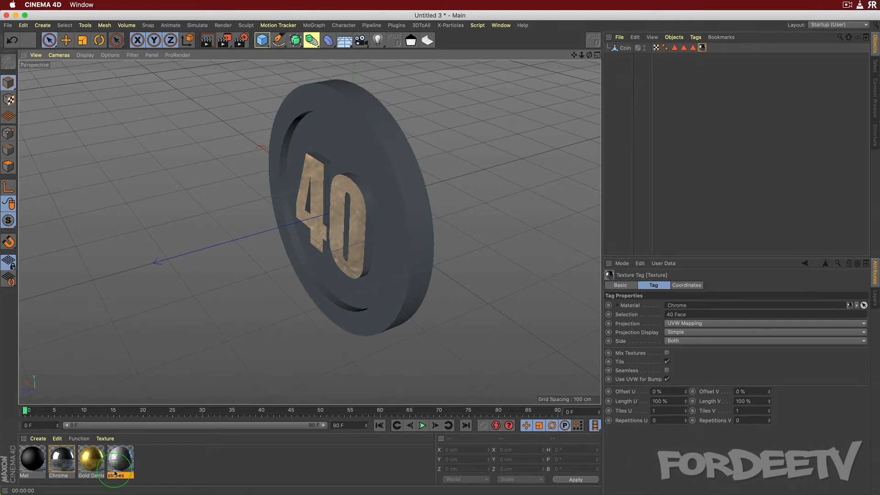
{"action": "left_click_drag", "start_coordinate": [115, 474], "coordinate": [622, 49]}
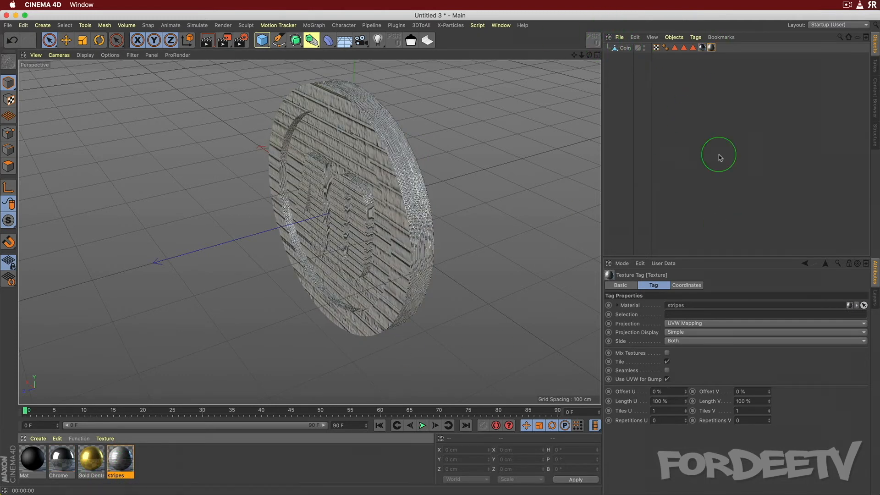
{"action": "left_click", "coordinate": [685, 49]}
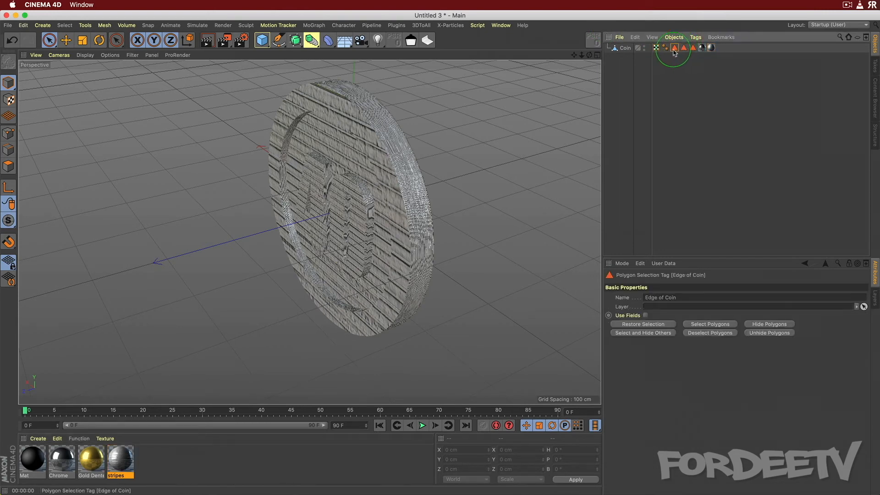
{"action": "left_click", "coordinate": [711, 48]}
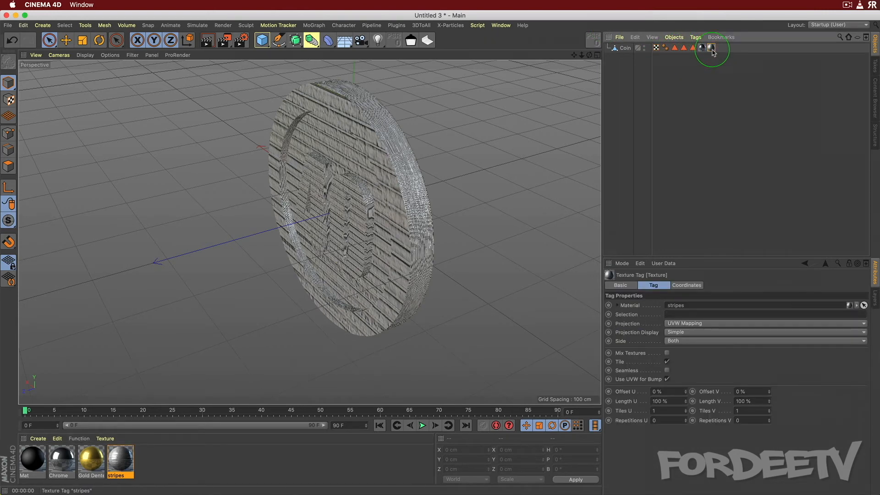
{"action": "left_click_drag", "start_coordinate": [675, 47], "coordinate": [671, 314]}
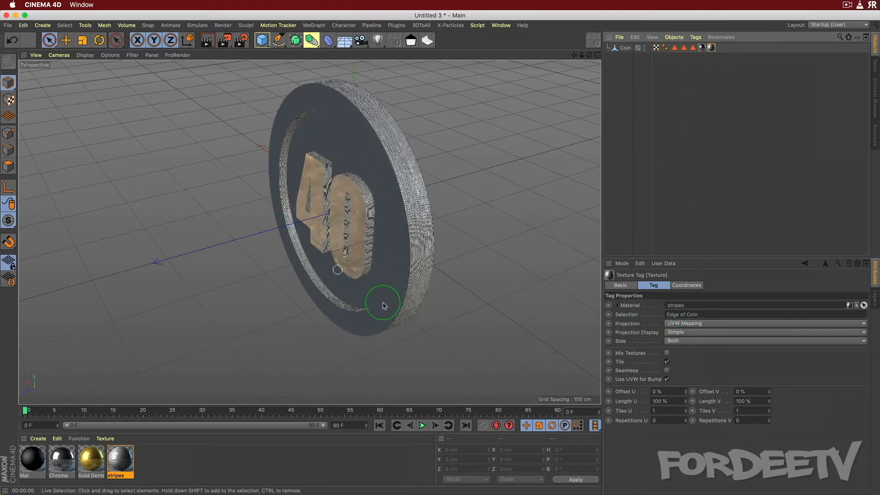
Apply Gold Dented Procedural to the Coin, restricted to the Coin Face selection, and render a preview of the view.
{"action": "left_click", "coordinate": [683, 48]}
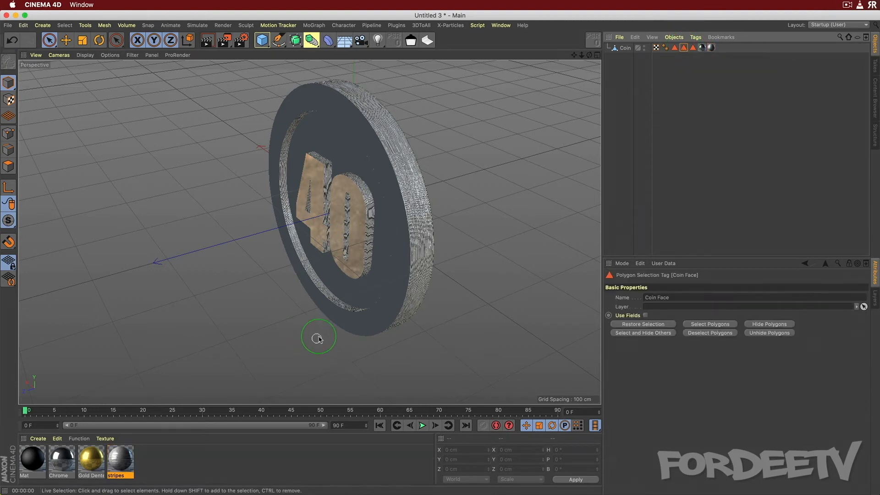
{"action": "left_click", "coordinate": [90, 465]}
{"action": "left_click_drag", "start_coordinate": [90, 465], "coordinate": [624, 49]}
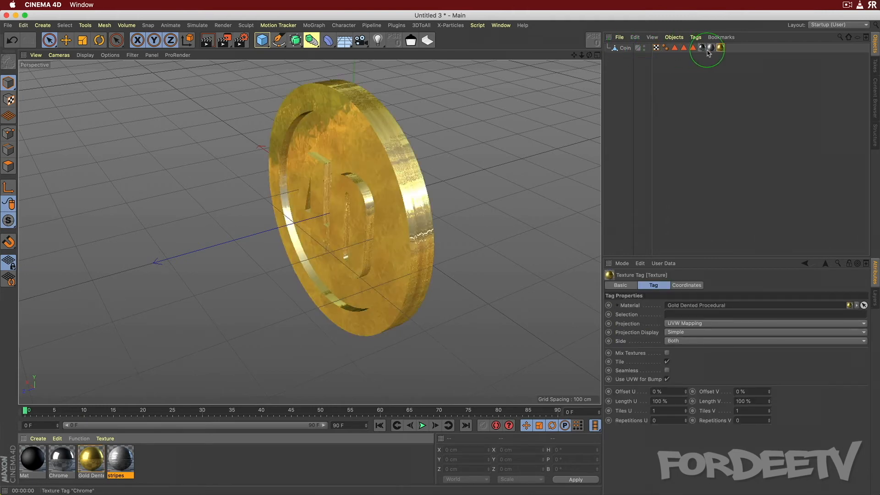
{"action": "left_click_drag", "start_coordinate": [684, 50], "coordinate": [676, 316]}
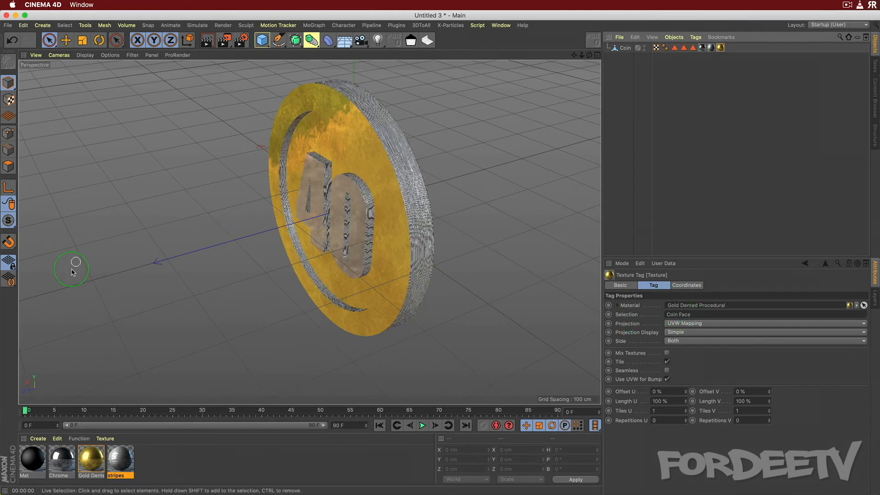
{"action": "left_click_drag", "start_coordinate": [53, 298], "coordinate": [82, 287], "text": "alt"}
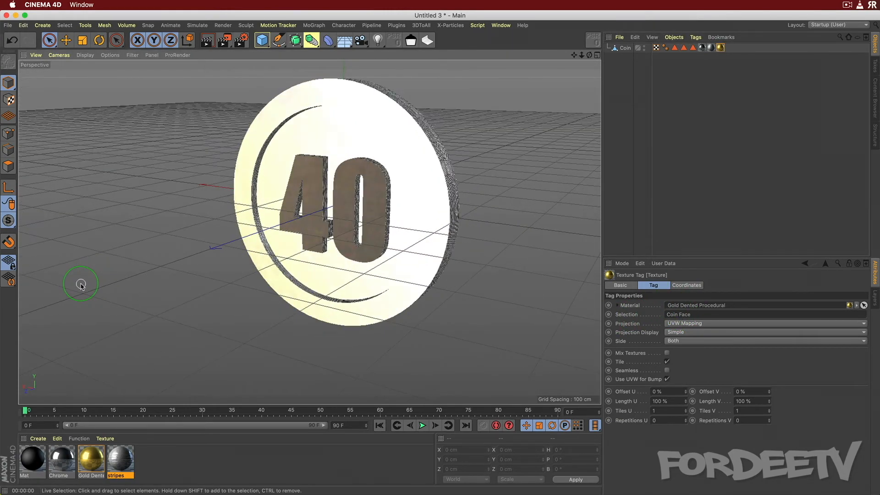
{"action": "key", "text": "super+r"}
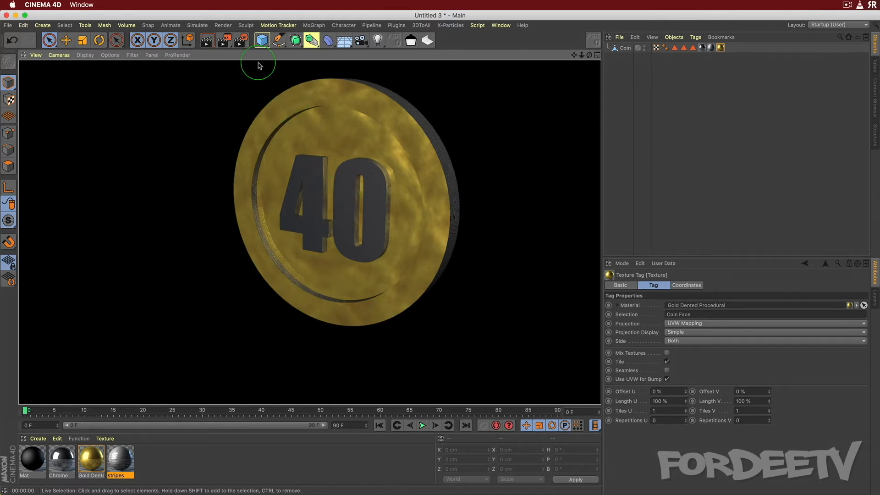
Set the render output size to 1080 x 1080 pixels and the frame range to All Frames.
{"action": "left_click", "coordinate": [241, 42]}
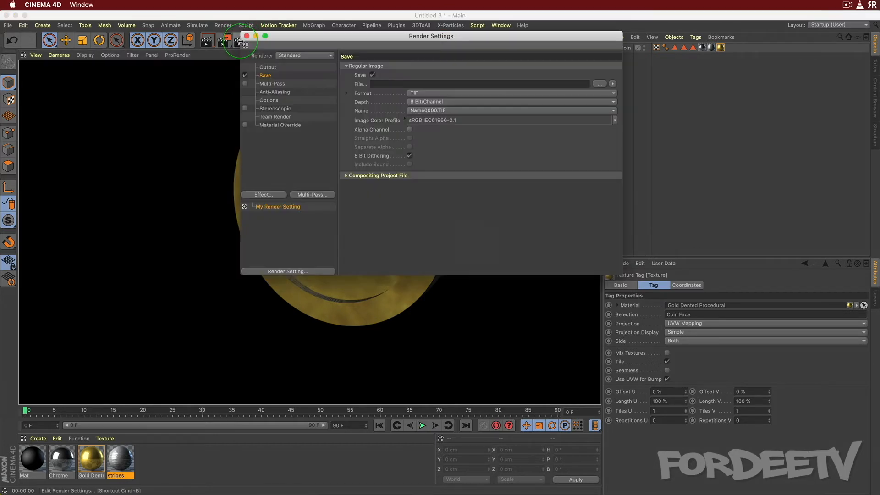
{"action": "left_click", "coordinate": [274, 68]}
{"action": "double_click", "coordinate": [404, 75]}
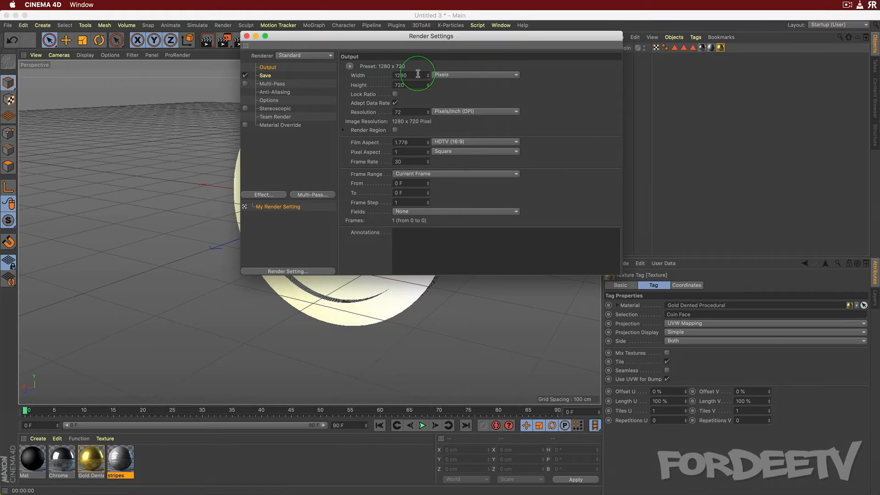
{"action": "type", "text": "1080"}
{"action": "key", "text": "Tab"}
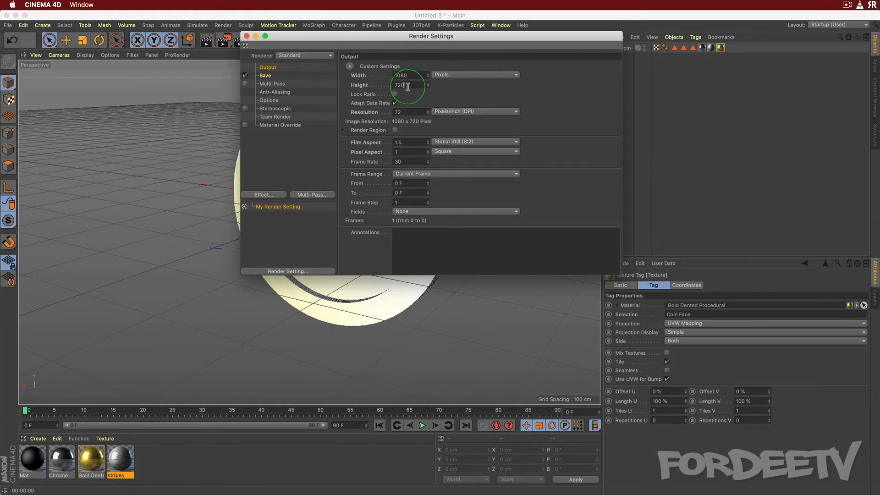
{"action": "type", "text": "1080"}
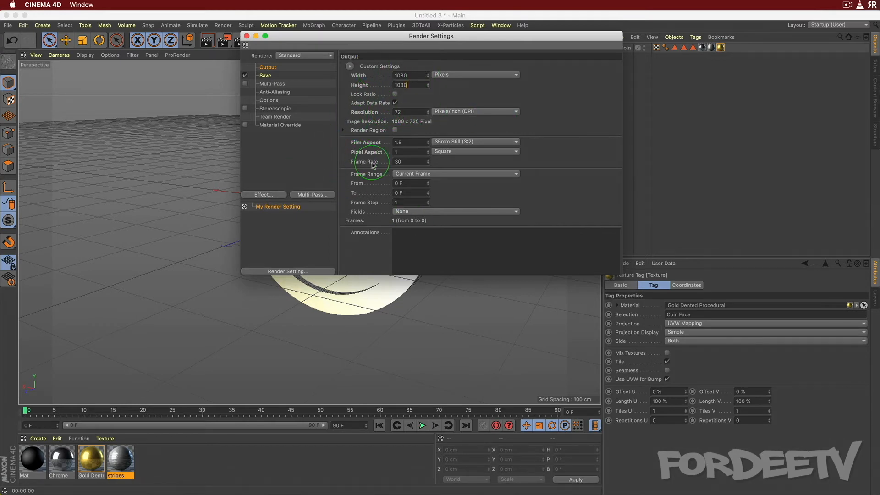
{"action": "left_click", "coordinate": [420, 174]}
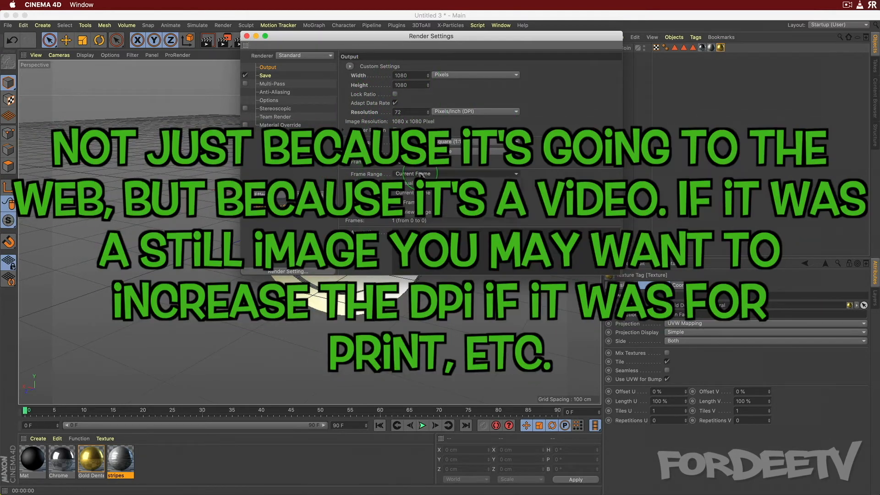
{"action": "left_click", "coordinate": [407, 202]}
{"action": "left_click", "coordinate": [389, 82]}
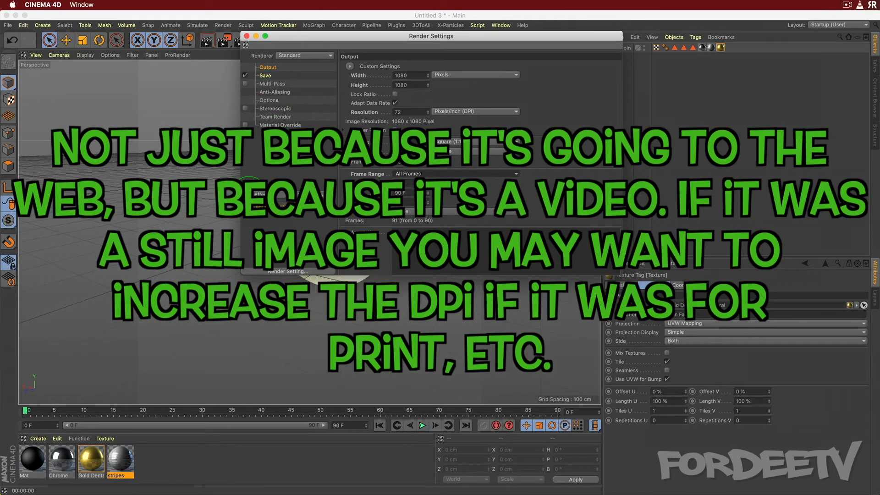
Add the Ambient Occlusion effect to the render settings and set the saved image format to JPG.
{"action": "left_click", "coordinate": [275, 199]}
{"action": "left_click", "coordinate": [306, 238]}
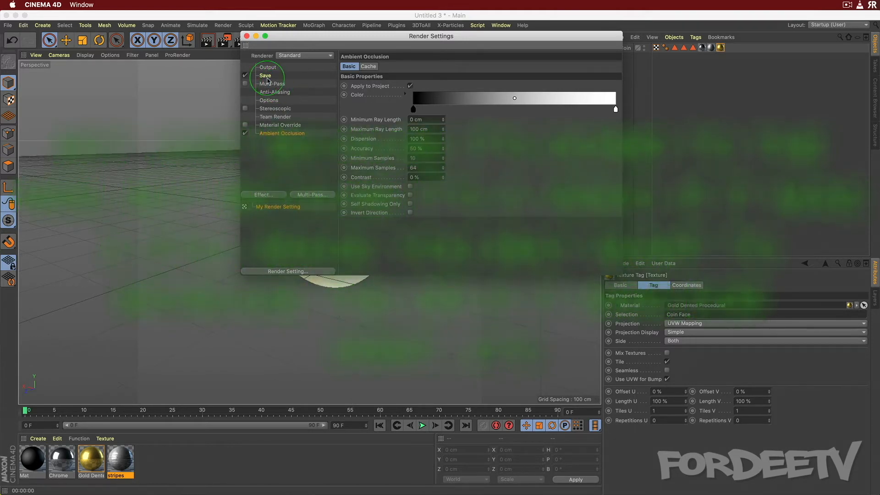
{"action": "left_click", "coordinate": [239, 74]}
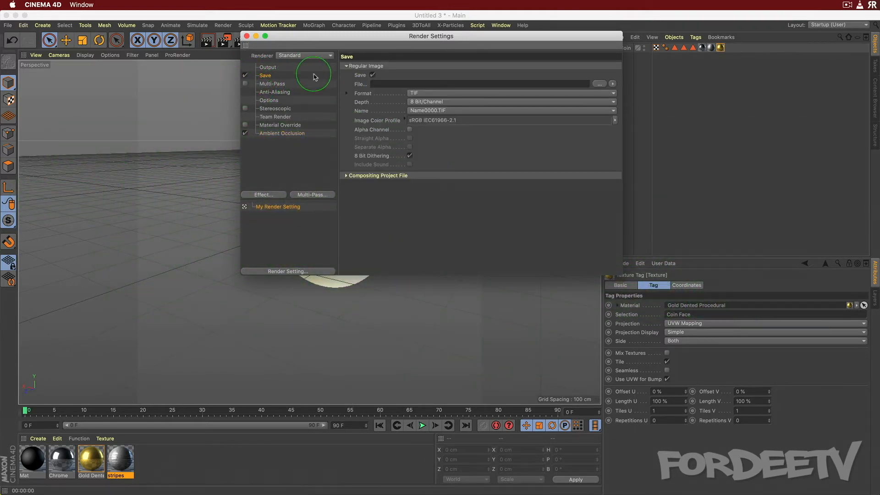
{"action": "left_click", "coordinate": [457, 95]}
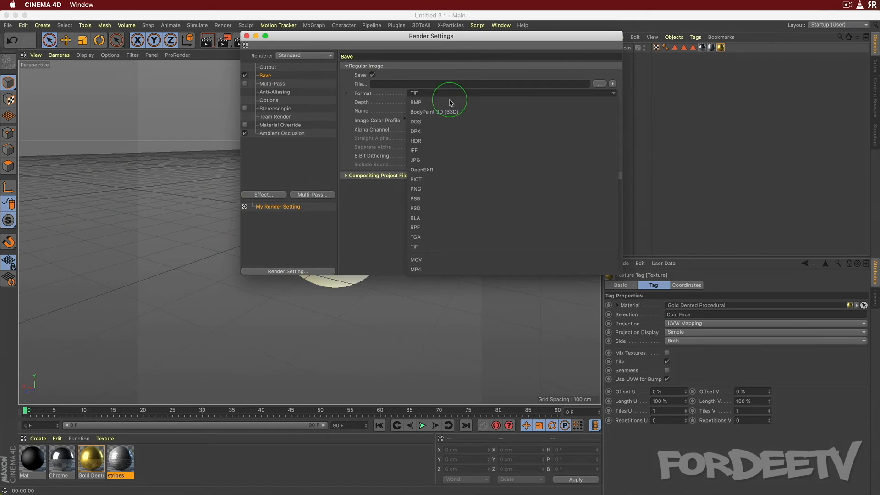
{"action": "left_click", "coordinate": [426, 161]}
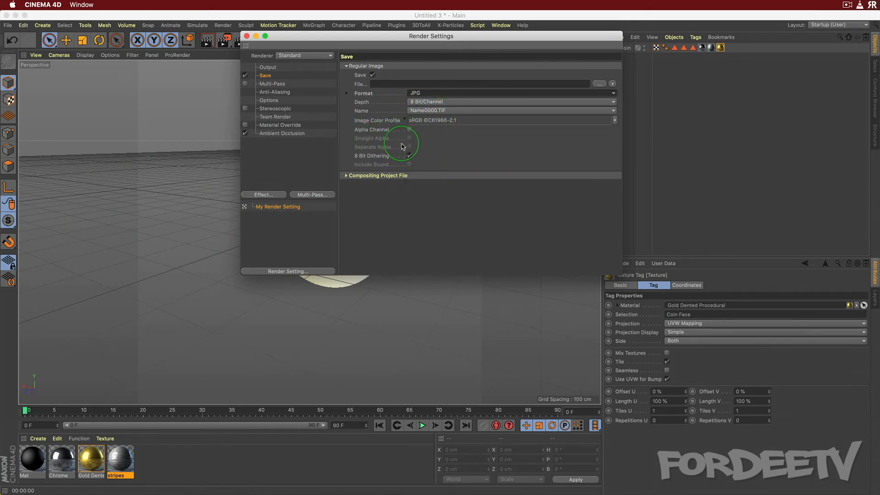
{"action": "left_click_drag", "start_coordinate": [336, 40], "coordinate": [529, 62]}
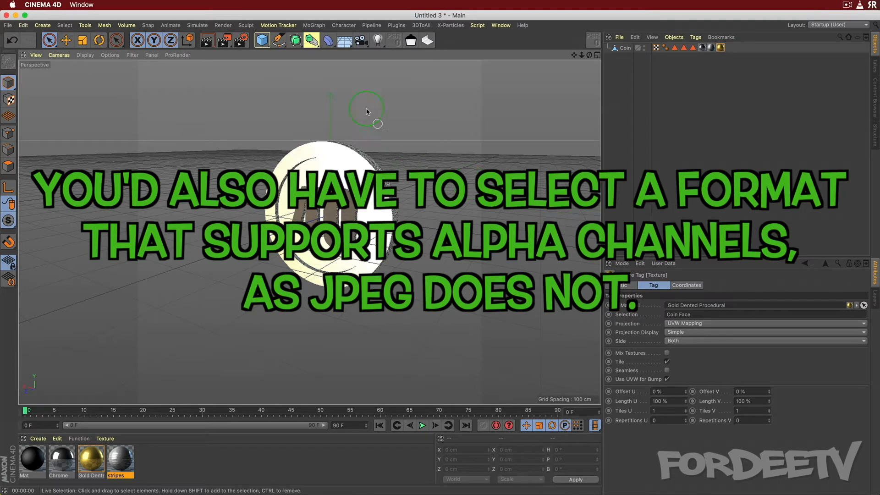
Add a light, move it about 269 cm along Z in front of the coin and raise it about 187 cm.
{"action": "left_click", "coordinate": [377, 40]}
{"action": "left_click_drag", "start_coordinate": [272, 237], "coordinate": [208, 258]}
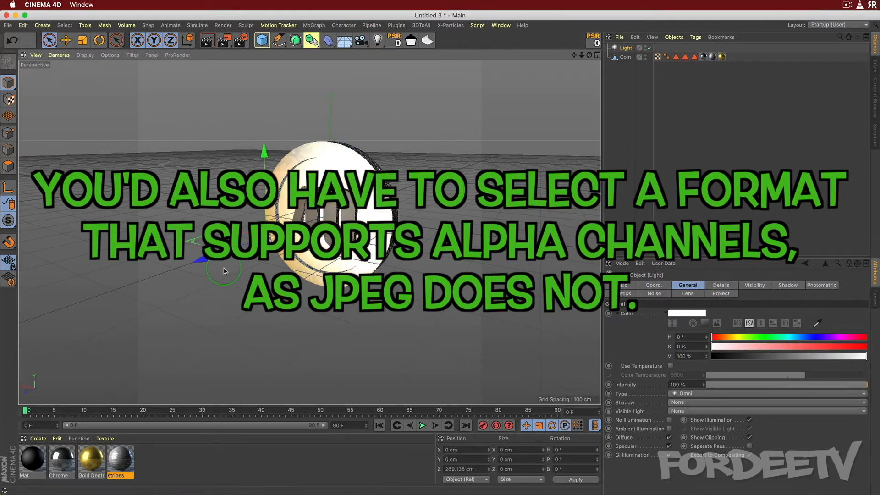
{"action": "left_click_drag", "start_coordinate": [269, 156], "coordinate": [267, 68]}
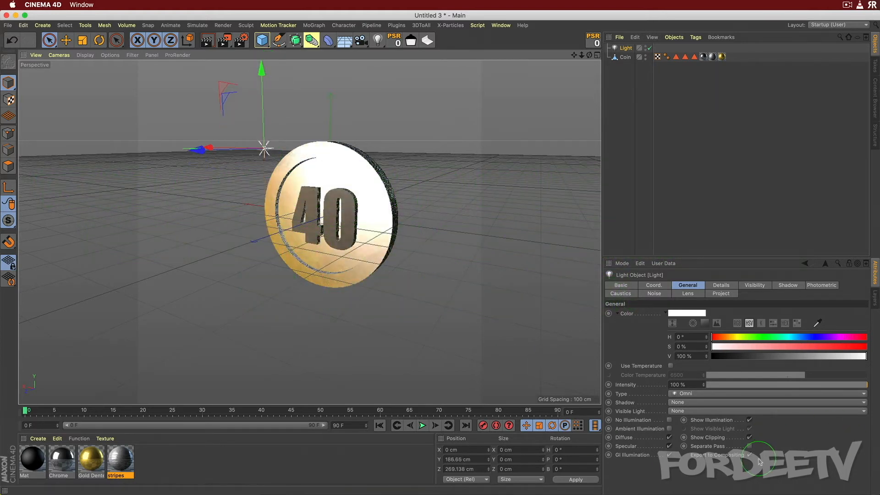
Set the light's intensity to 85% and render a preview of the view.
{"action": "left_click", "coordinate": [685, 385]}
{"action": "type", "text": "85"}
{"action": "key", "text": "Return"}
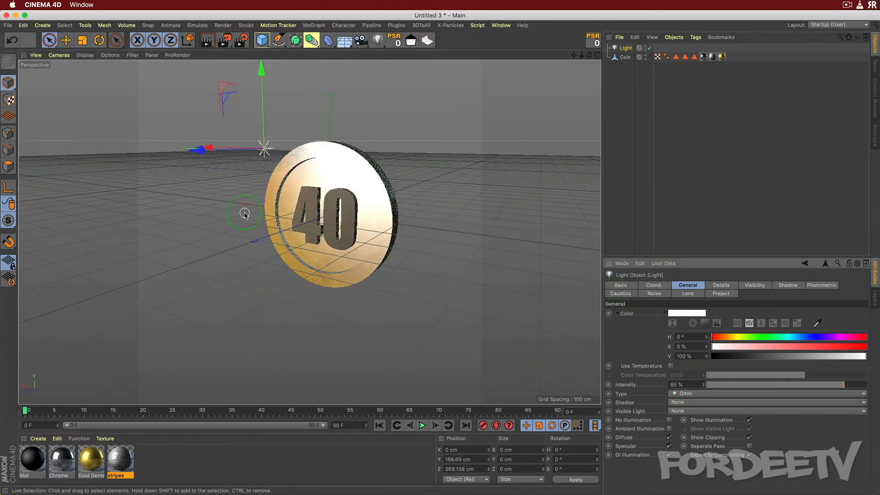
{"action": "key", "text": "super+r"}
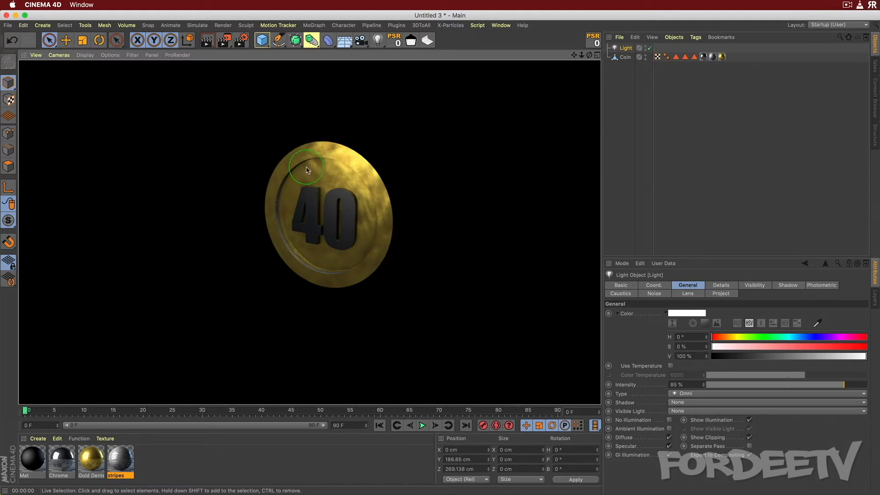
Delete the light and load the Interrogation studio from the Product setups in the Light Kit Browser.
{"action": "left_click", "coordinate": [626, 51]}
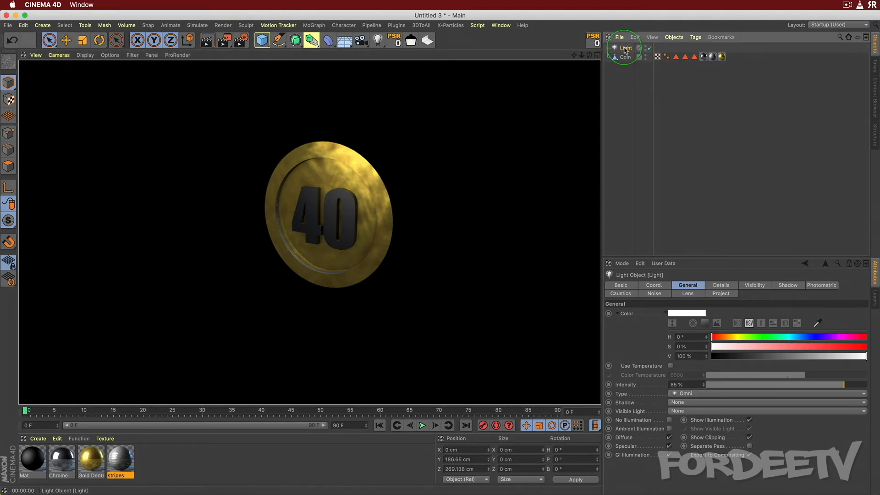
{"action": "key", "text": "Delete"}
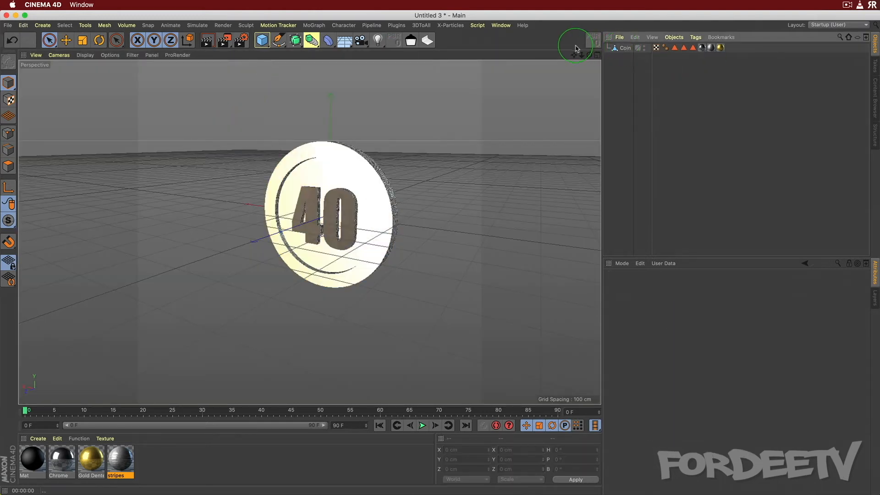
{"action": "left_click", "coordinate": [391, 28]}
{"action": "left_click", "coordinate": [403, 68]}
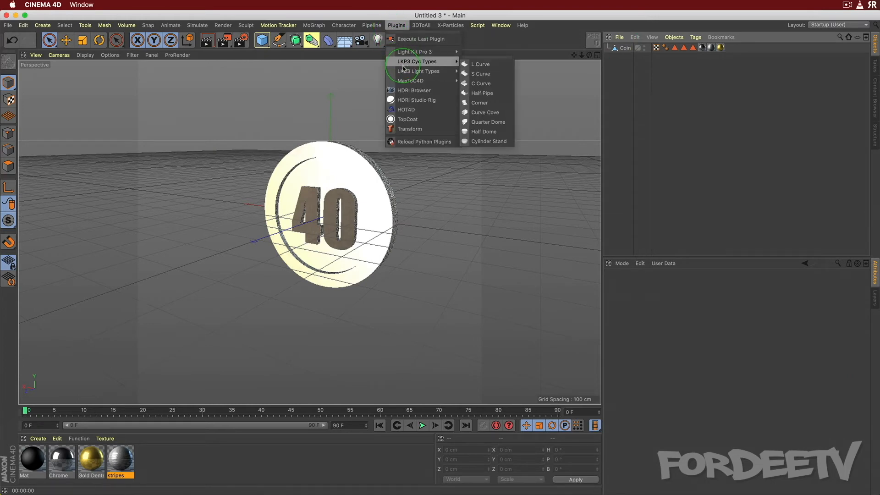
{"action": "left_click", "coordinate": [412, 52]}
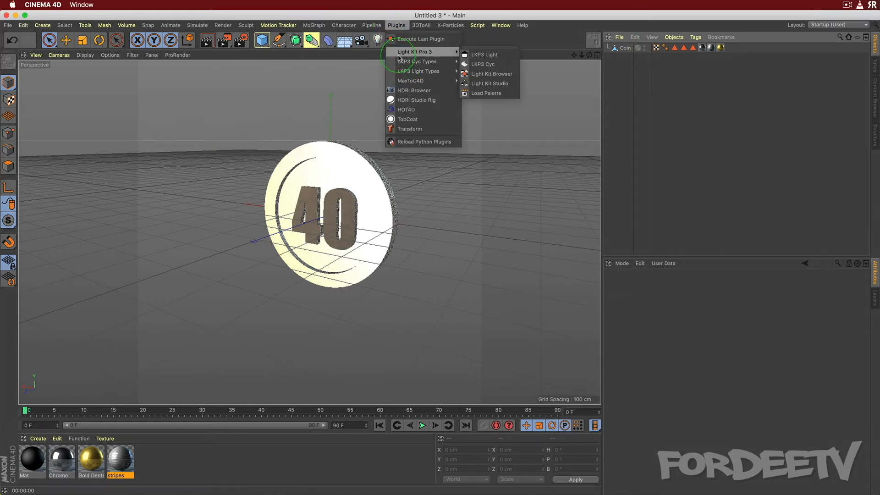
{"action": "left_click", "coordinate": [478, 84]}
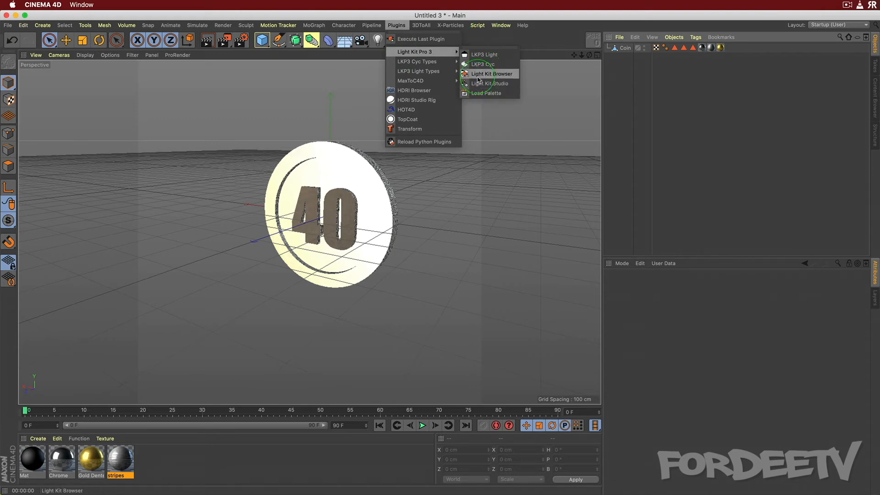
{"action": "left_click", "coordinate": [490, 74]}
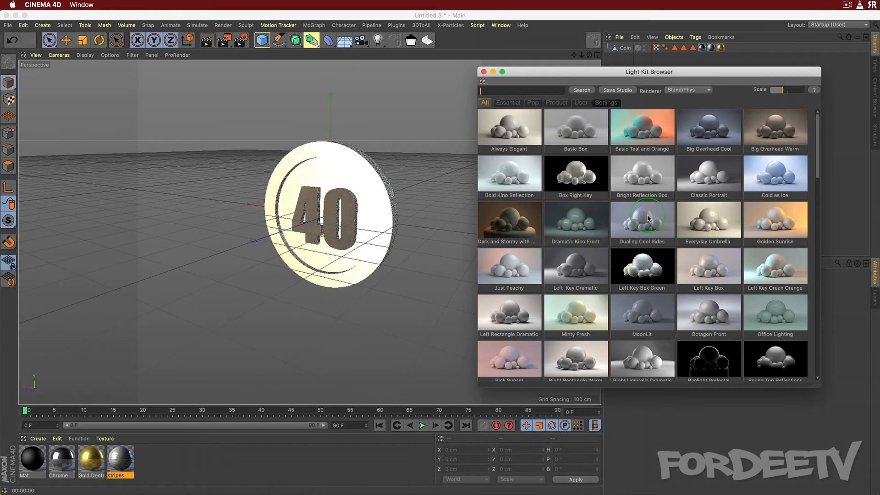
{"action": "left_click", "coordinate": [550, 102]}
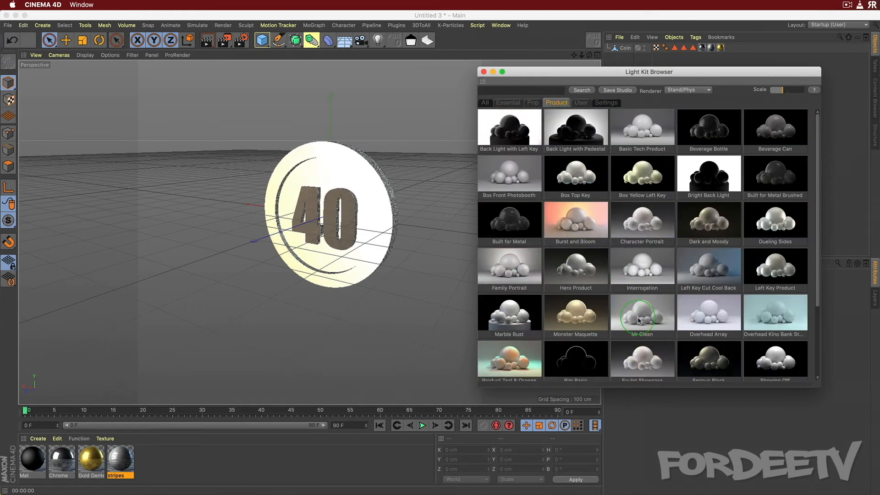
{"action": "double_click", "coordinate": [637, 276]}
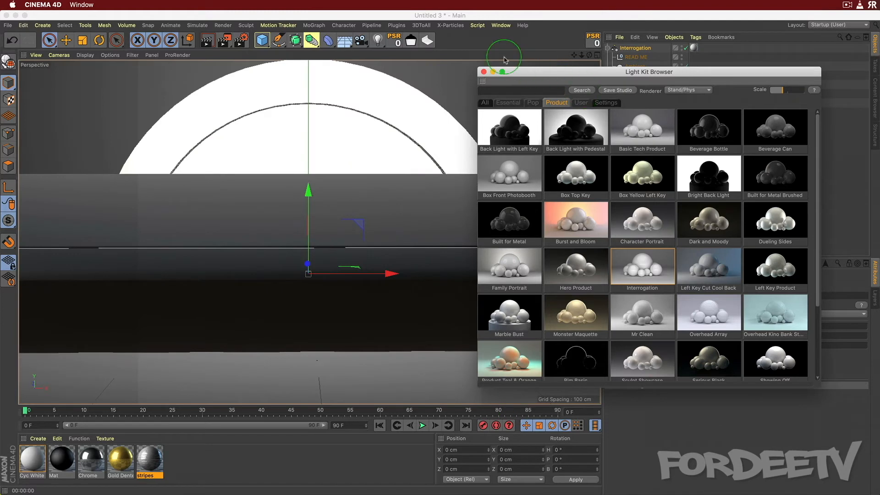
{"action": "left_click", "coordinate": [483, 72]}
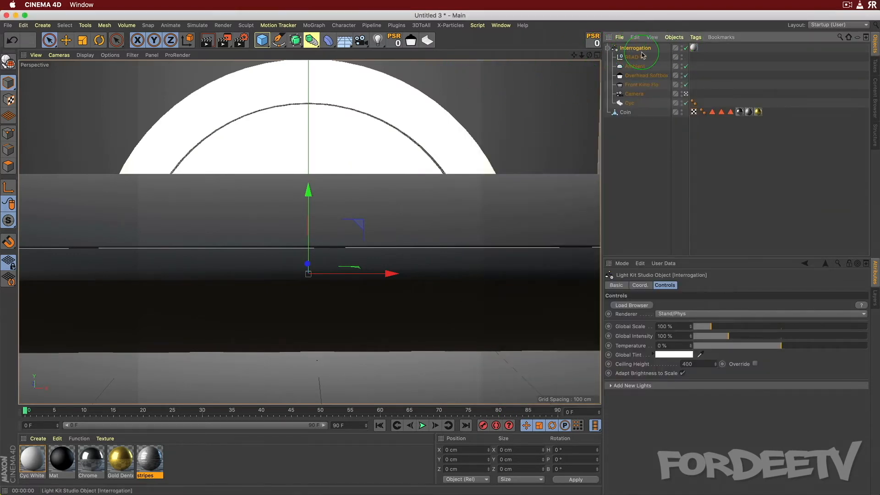
{"action": "left_click", "coordinate": [332, 225]}
{"action": "left_click", "coordinate": [686, 95]}
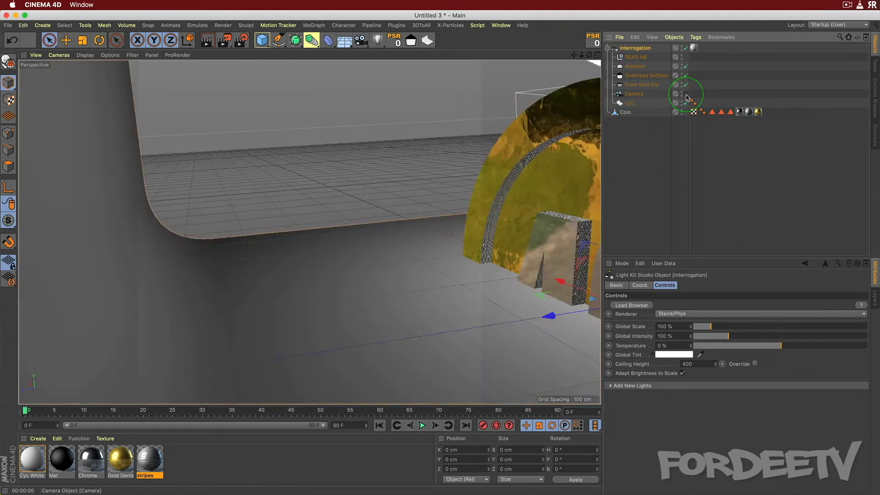
{"action": "left_click", "coordinate": [686, 95]}
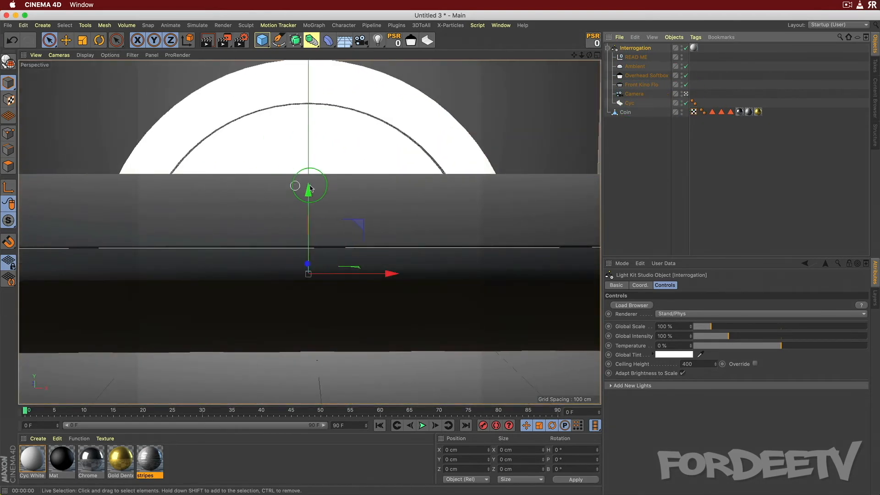
Set the viewport mode of the Front Kino Flo light to Minimal.
{"action": "right_click_drag", "start_coordinate": [312, 172], "coordinate": [299, 202], "text": "alt"}
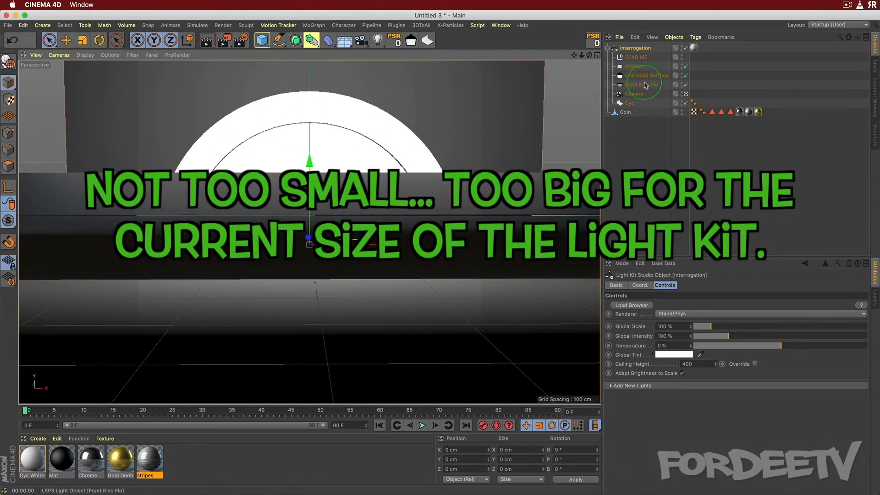
{"action": "left_click", "coordinate": [686, 85]}
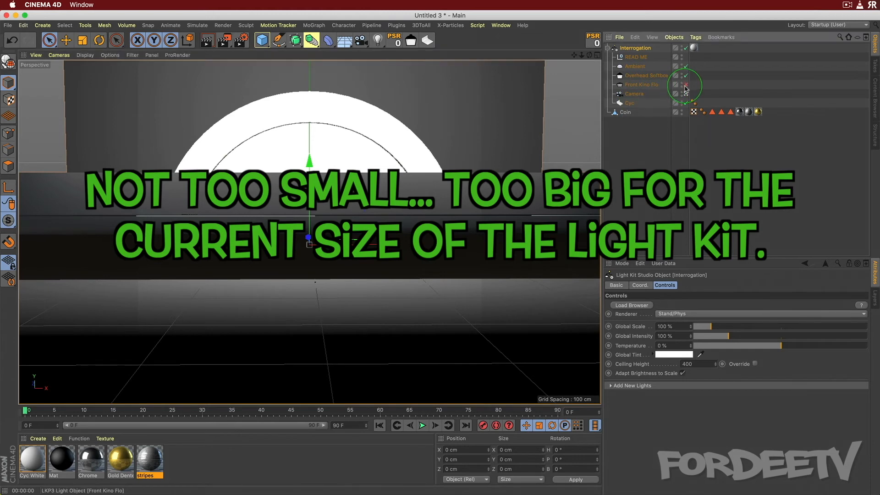
{"action": "left_click", "coordinate": [686, 85]}
{"action": "left_click", "coordinate": [635, 86]}
{"action": "left_click", "coordinate": [611, 302]}
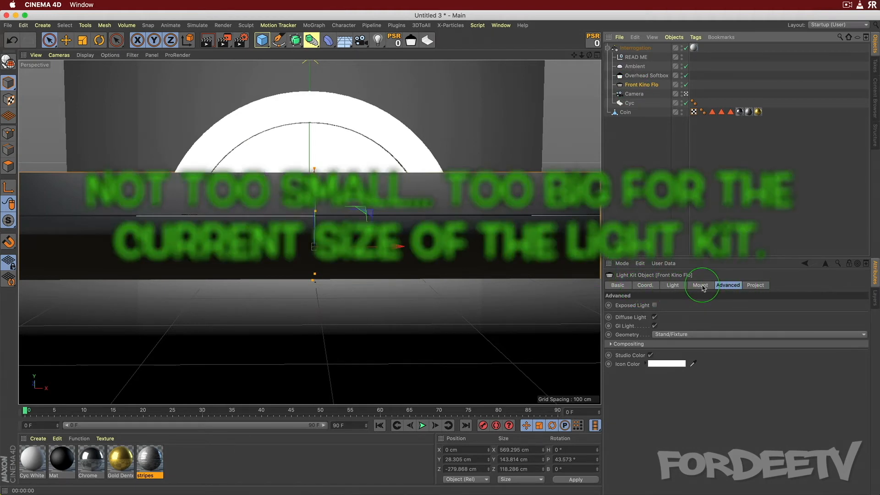
{"action": "left_click", "coordinate": [669, 287]}
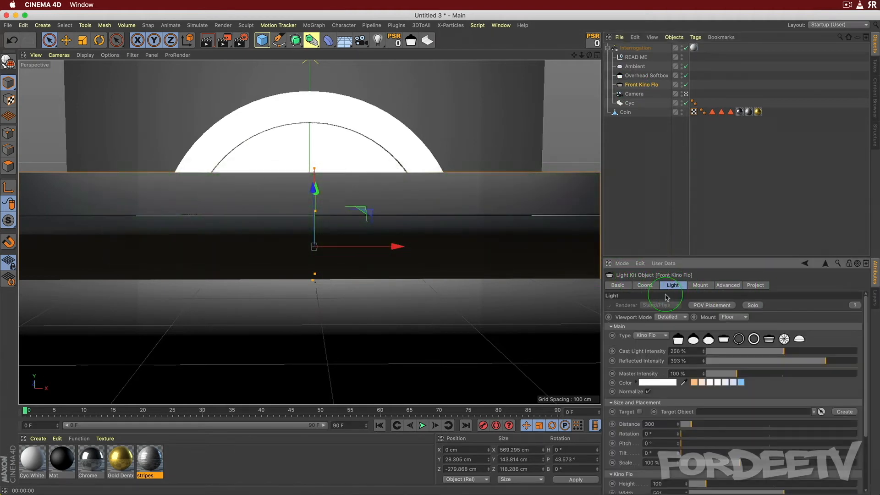
{"action": "left_click", "coordinate": [663, 318]}
{"action": "left_click", "coordinate": [664, 342]}
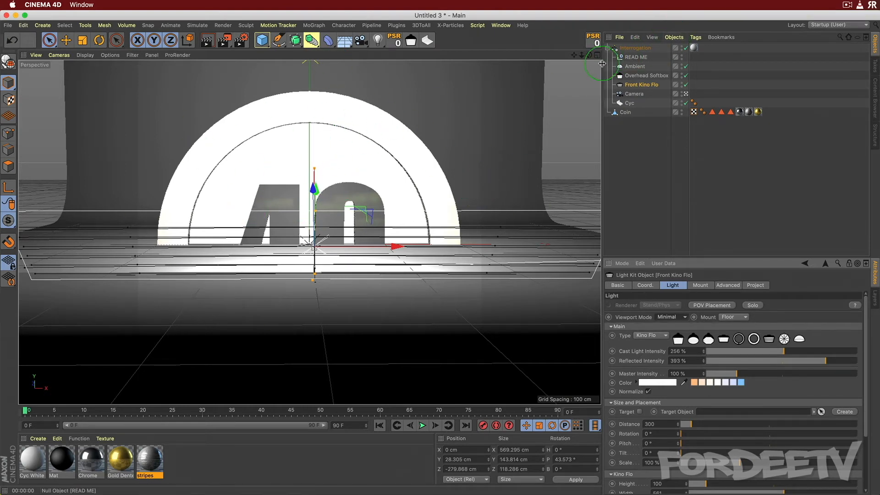
Scale the coin down to about 203 cm in X and Y to fit the lighting studio.
{"action": "left_click", "coordinate": [624, 114]}
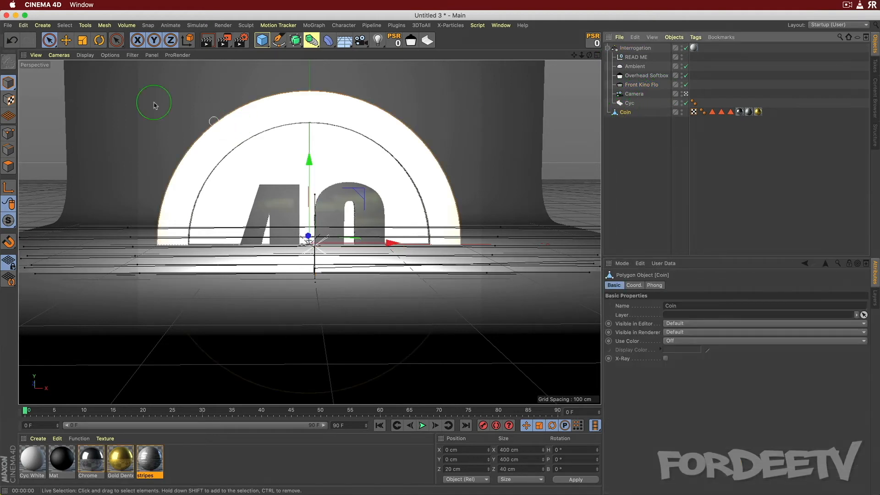
{"action": "left_click", "coordinate": [82, 40]}
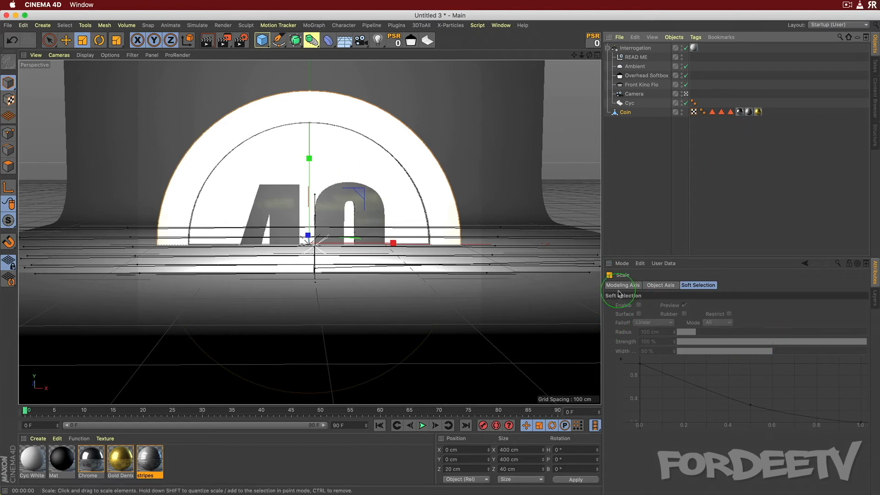
{"action": "left_click", "coordinate": [624, 113]}
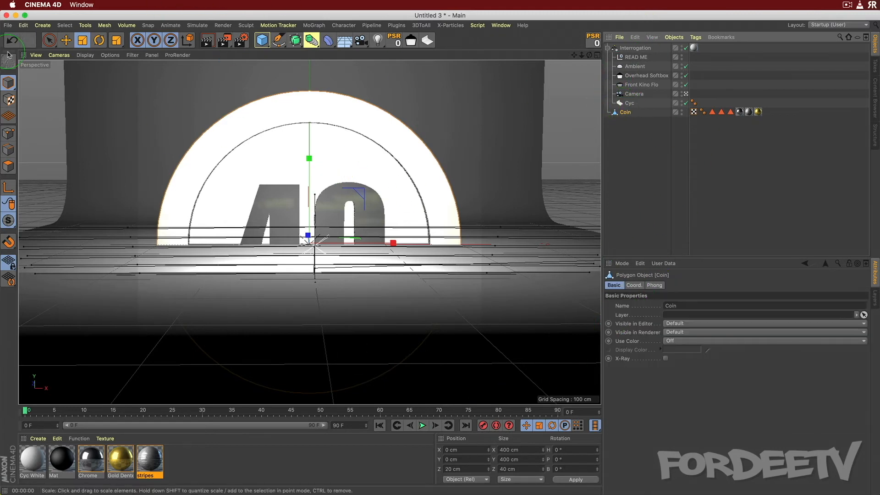
{"action": "left_click", "coordinate": [82, 42]}
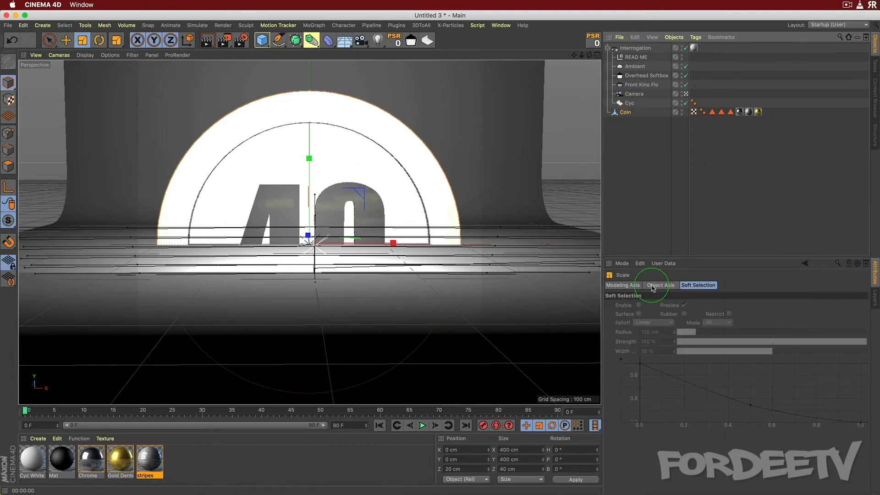
{"action": "left_click", "coordinate": [687, 286]}
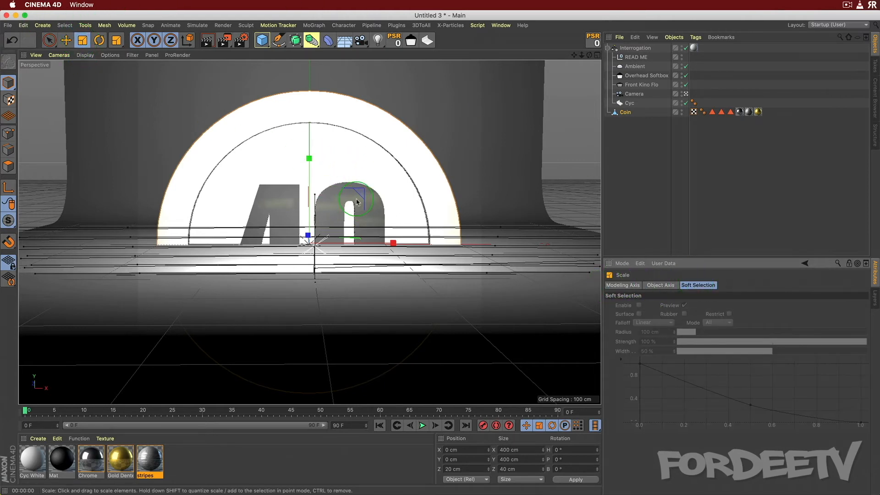
{"action": "left_click_drag", "start_coordinate": [356, 202], "coordinate": [339, 225]}
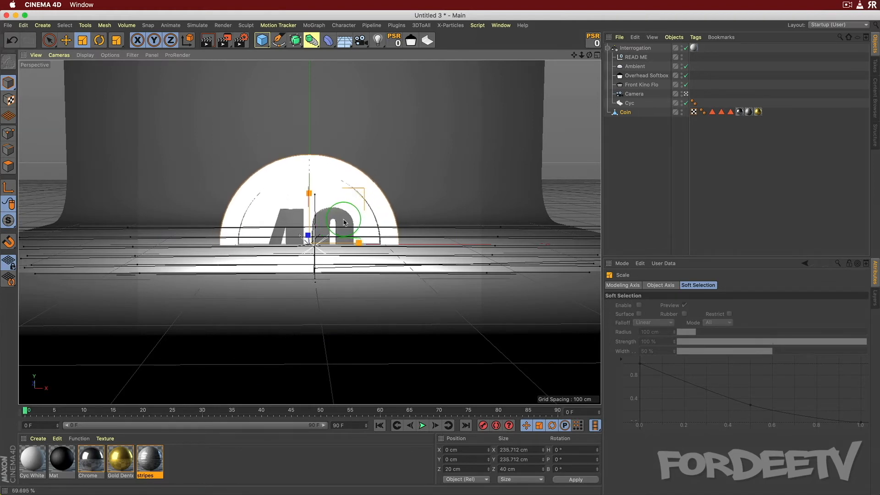
{"action": "left_click_drag", "start_coordinate": [344, 223], "coordinate": [346, 222]}
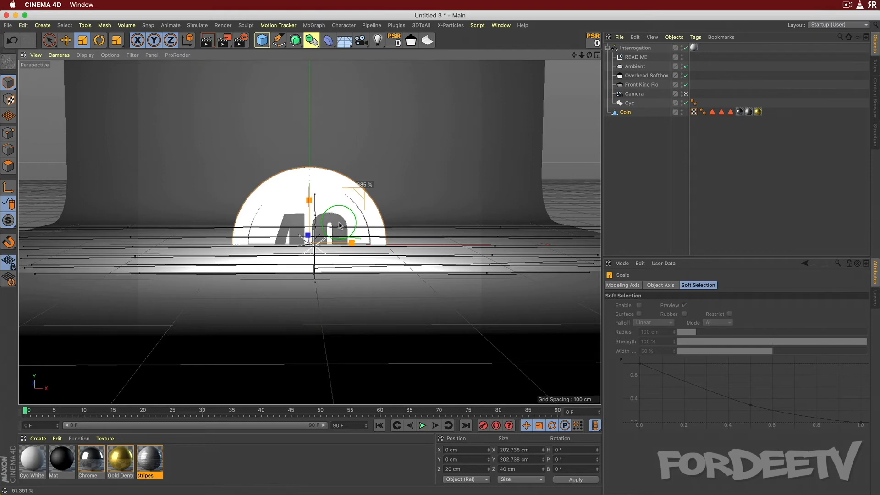
{"action": "left_click_drag", "start_coordinate": [340, 225], "coordinate": [340, 225]}
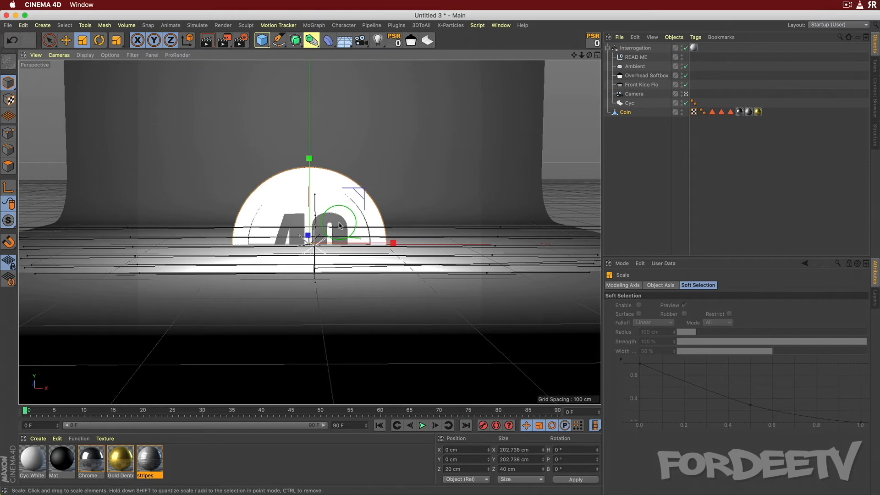
Raise the coin to about 103 cm in Y so it stands on the studio floor, and render a preview of the view.
{"action": "left_click", "coordinate": [66, 40]}
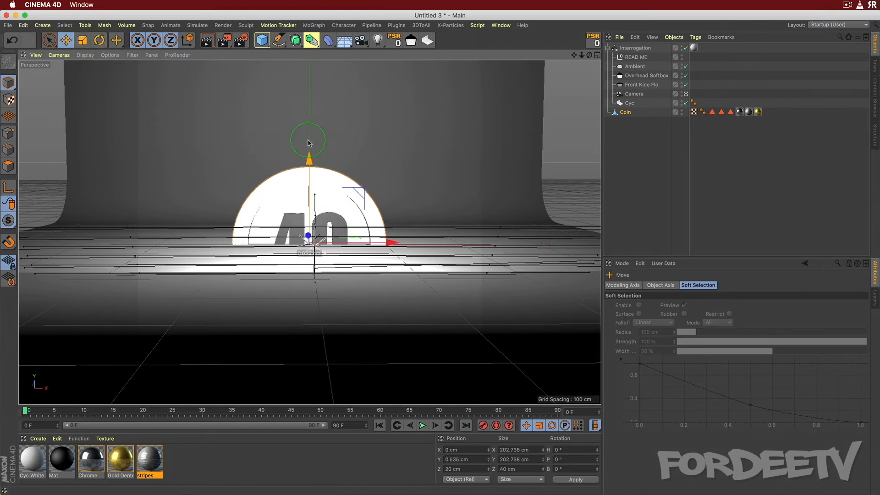
{"action": "left_click_drag", "start_coordinate": [308, 143], "coordinate": [317, 86]}
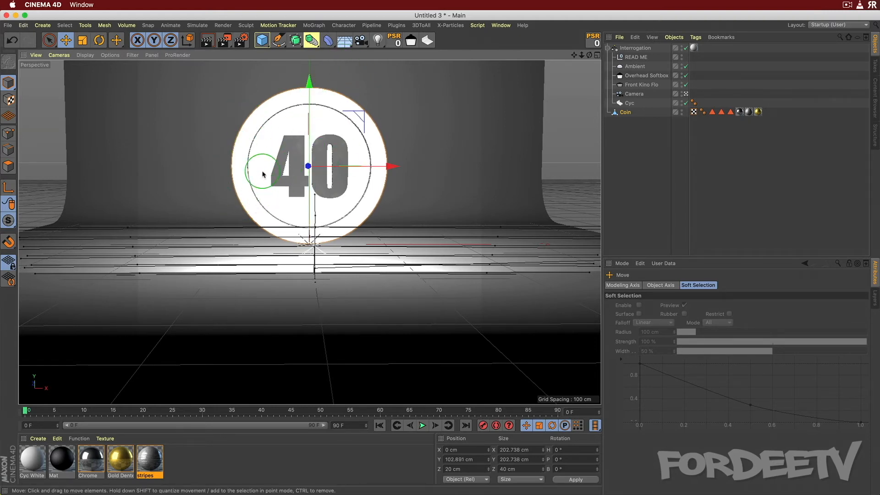
{"action": "left_click_drag", "start_coordinate": [217, 123], "coordinate": [218, 128], "text": "alt"}
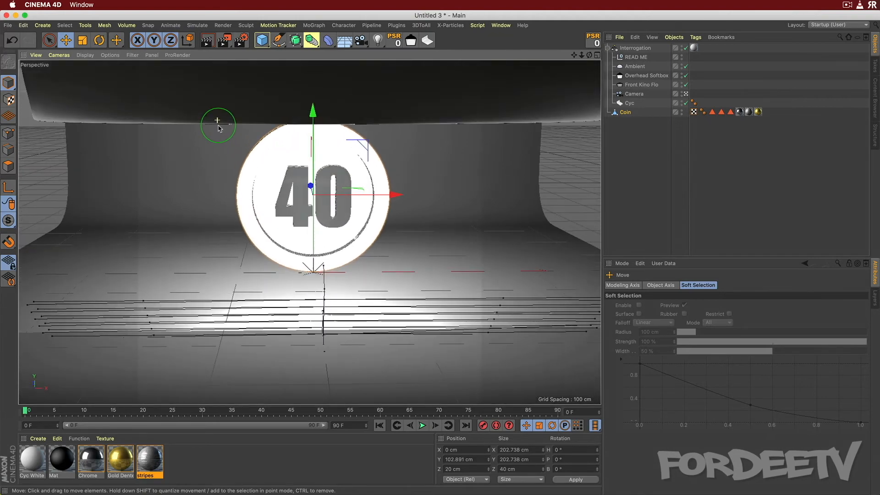
{"action": "right_click_drag", "start_coordinate": [235, 74], "coordinate": [572, 309], "text": "alt"}
{"action": "left_click_drag", "start_coordinate": [276, 112], "coordinate": [307, 115], "text": "alt"}
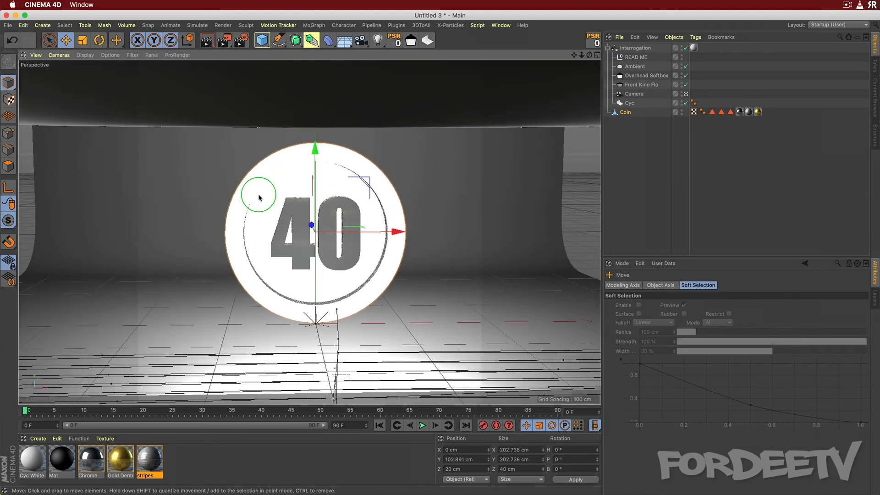
{"action": "key", "text": "ctrl+r"}
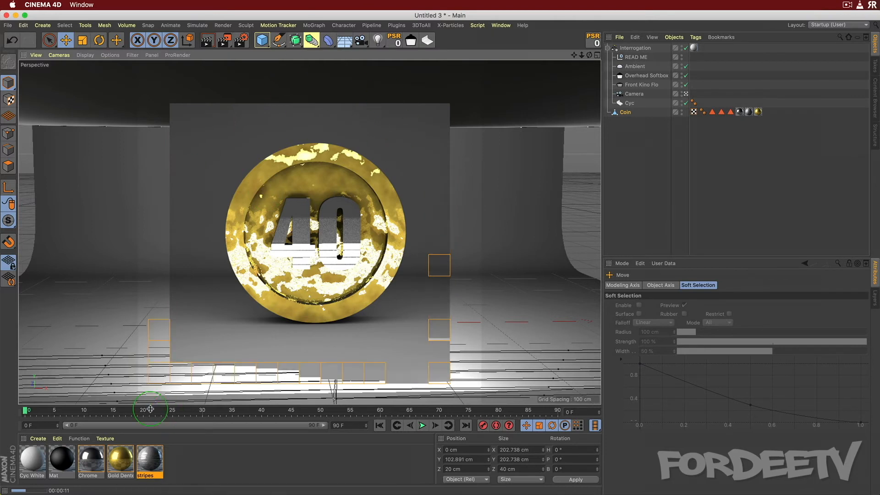
Set the Default Reflection strength of the Gold Dented Procedural material to 15%.
{"action": "double_click", "coordinate": [120, 458]}
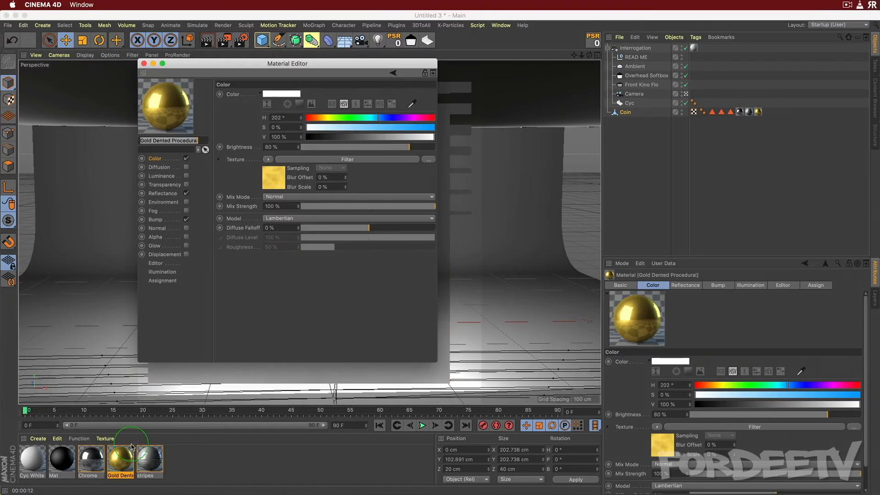
{"action": "left_click", "coordinate": [156, 191]}
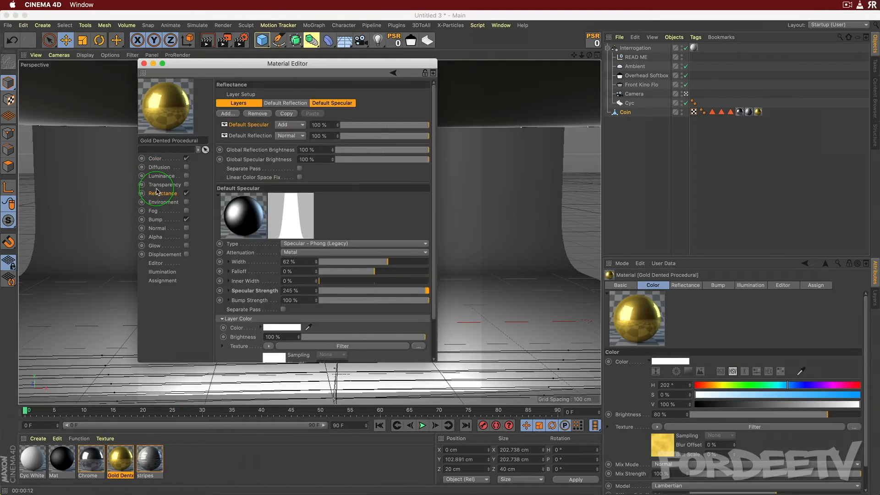
{"action": "double_click", "coordinate": [326, 136]}
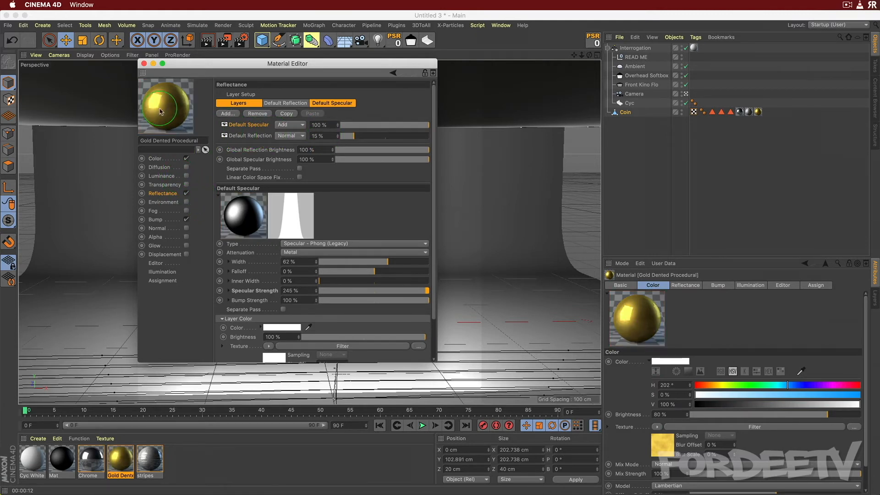
{"action": "left_click", "coordinate": [145, 64]}
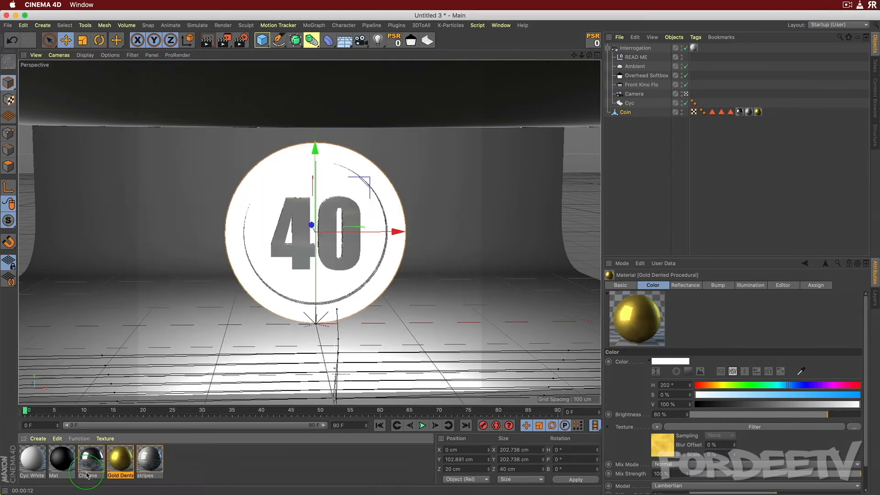
Set the Default Reflection strength of the Chrome material to 60%.
{"action": "double_click", "coordinate": [90, 459]}
{"action": "left_click", "coordinate": [156, 194]}
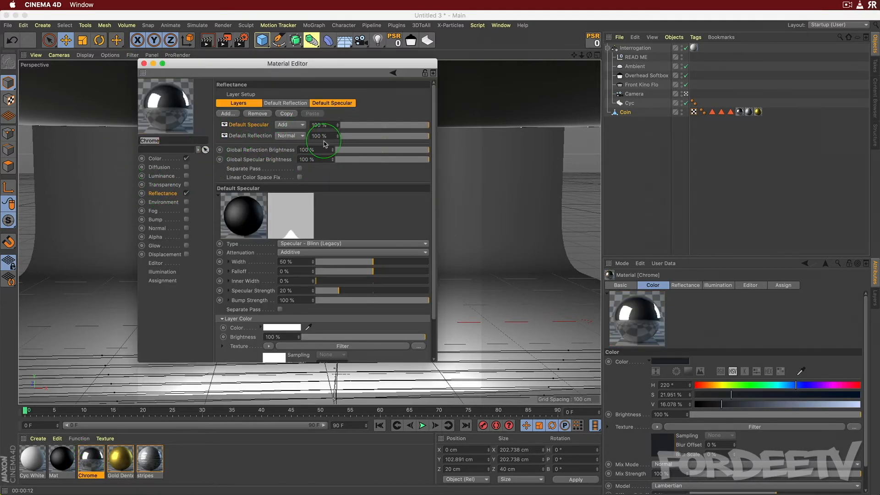
{"action": "type", "text": "60"}
{"action": "key", "text": "Return"}
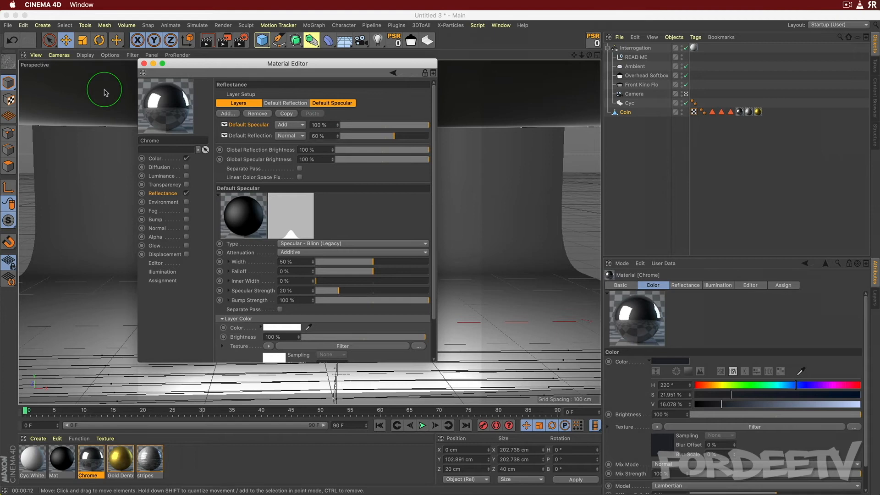
Lower the Interrogation light kit's Global Intensity to 85% and finally 75%, rendering previews of the view to compare.
{"action": "left_click", "coordinate": [143, 63]}
{"action": "left_click", "coordinate": [274, 212]}
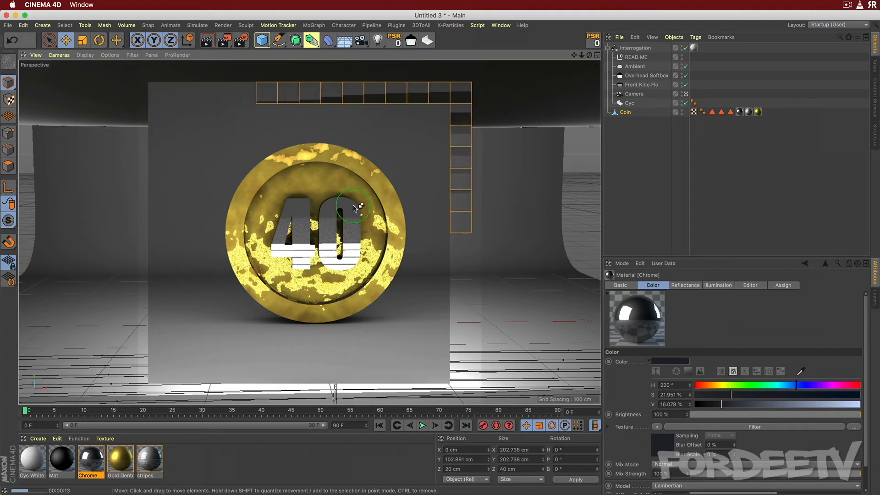
{"action": "left_click", "coordinate": [635, 48]}
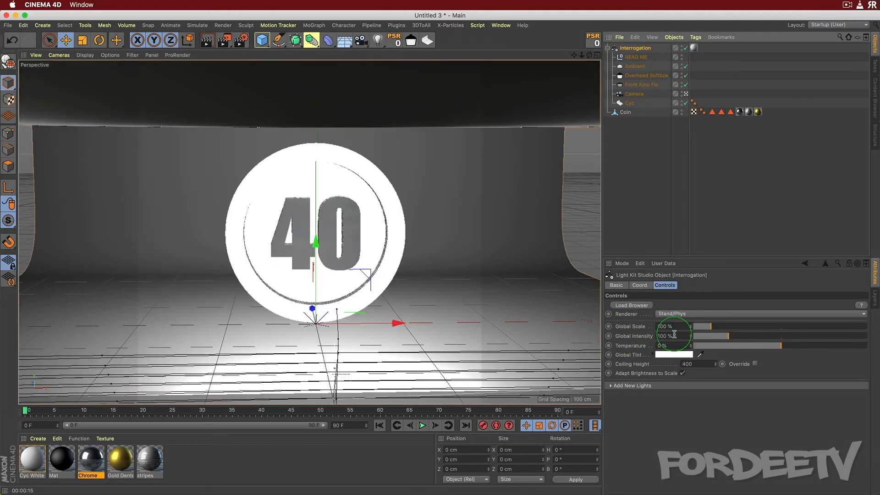
{"action": "left_click", "coordinate": [678, 335]}
{"action": "left_click_drag", "start_coordinate": [679, 335], "coordinate": [581, 347]}
{"action": "type", "text": "85"}
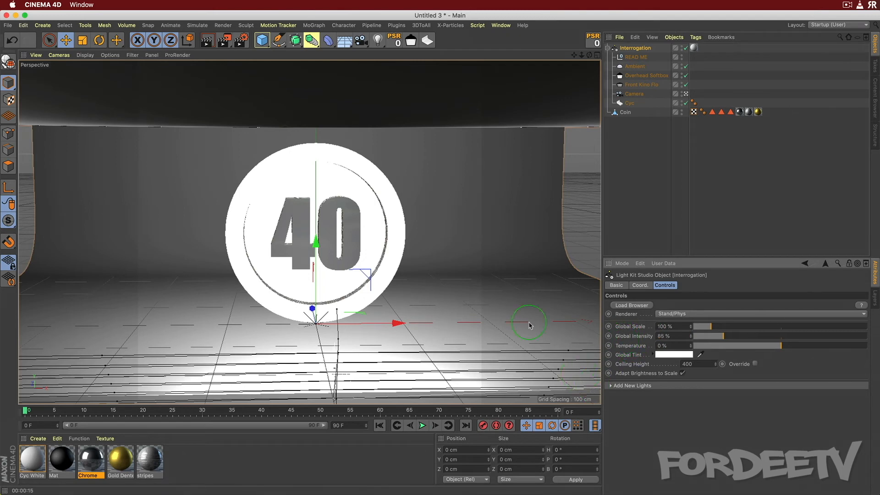
{"action": "key", "text": "ctrl+r"}
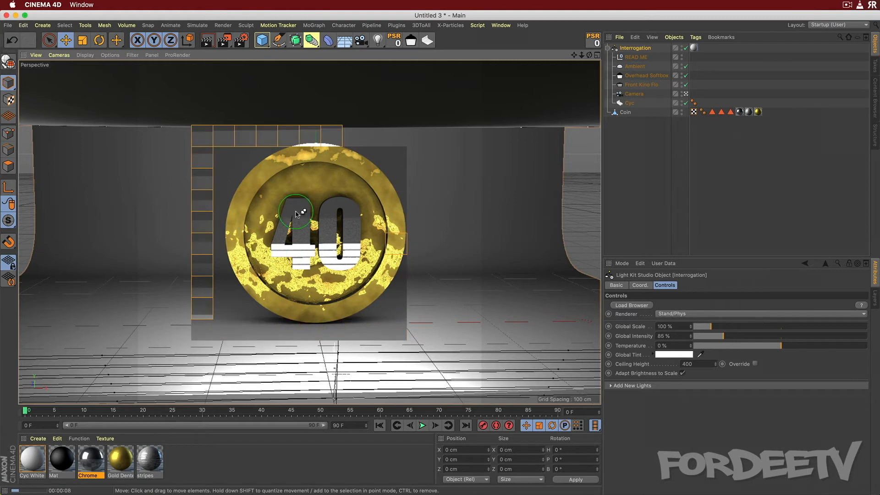
{"action": "double_click", "coordinate": [662, 336]}
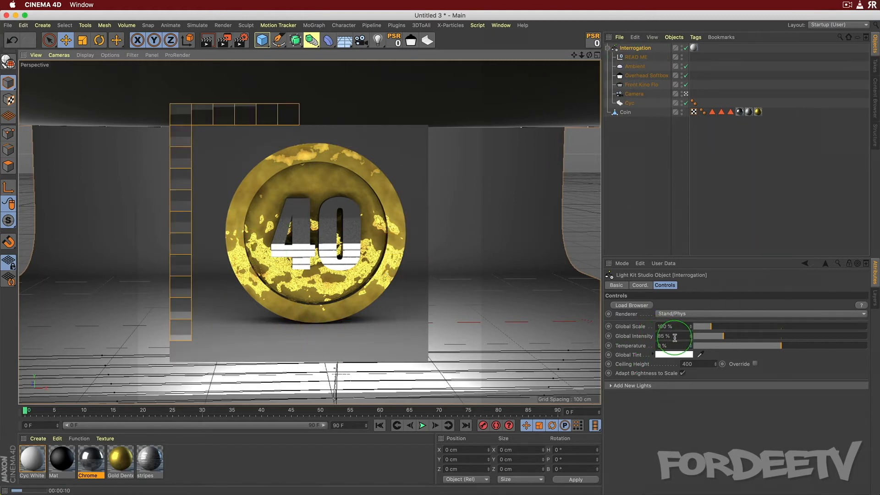
{"action": "type", "text": "7"}
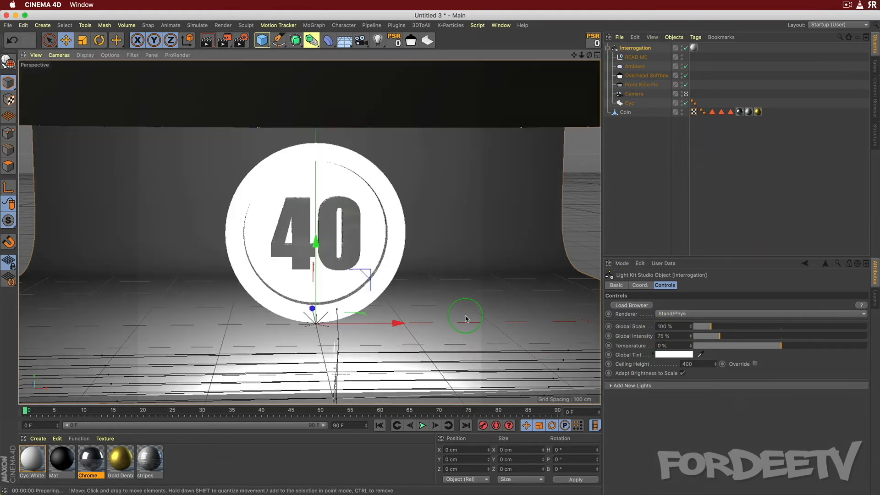
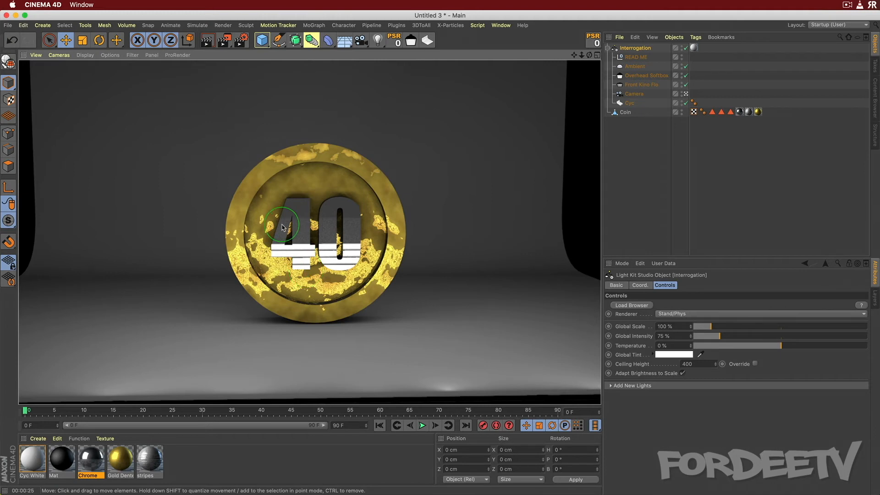
Set the Front Kino Flo light's Master Intensity to 80% and render a preview of the view.
{"action": "left_click", "coordinate": [640, 84]}
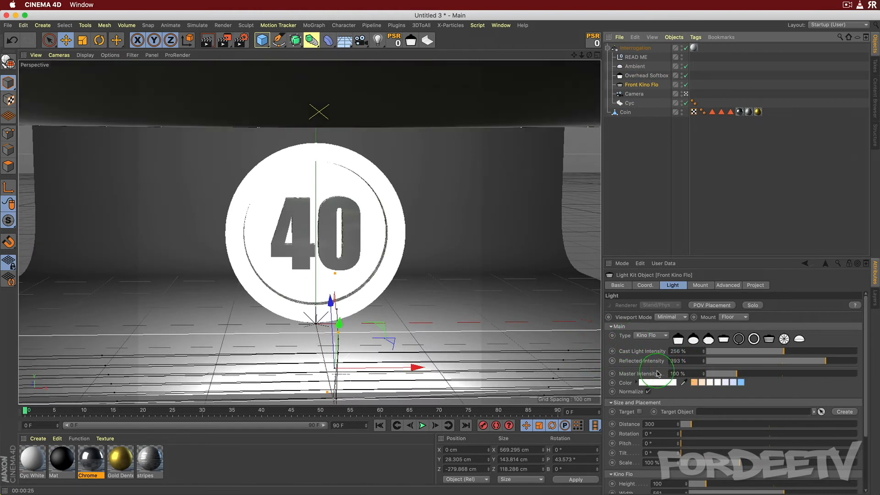
{"action": "double_click", "coordinate": [692, 373]}
{"action": "type", "text": "8"}
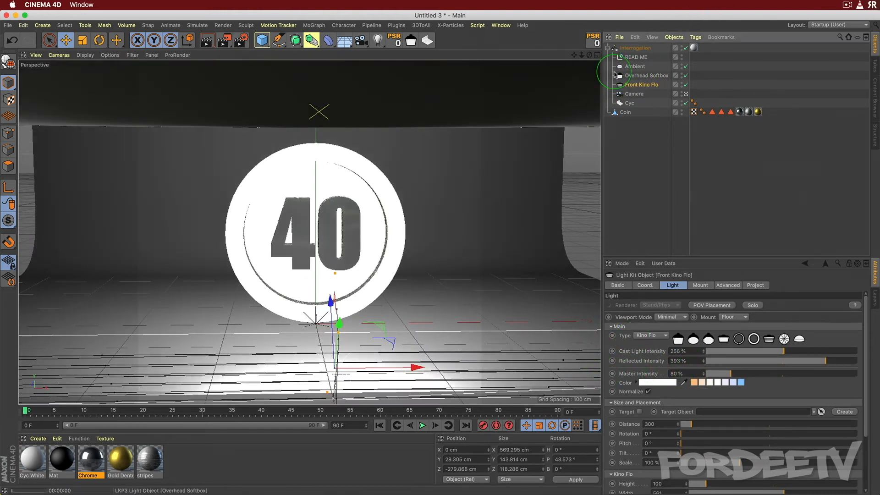
{"action": "key", "text": "super+r"}
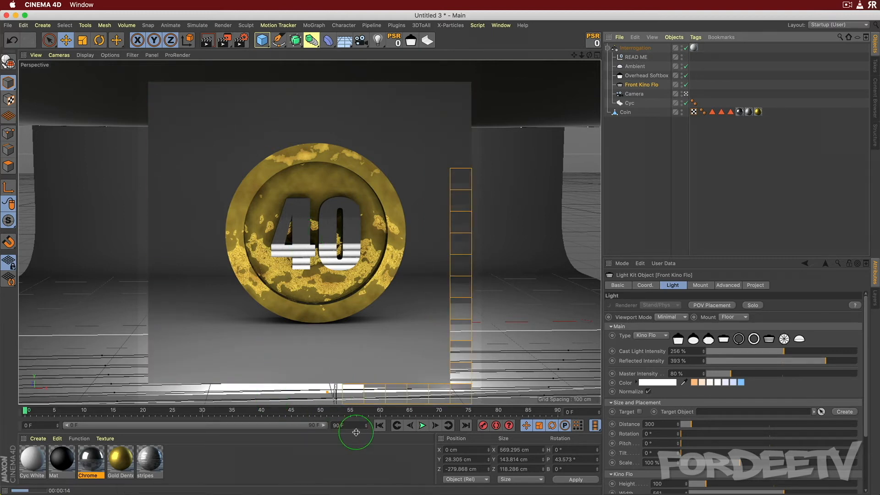
{"action": "left_click", "coordinate": [291, 379]}
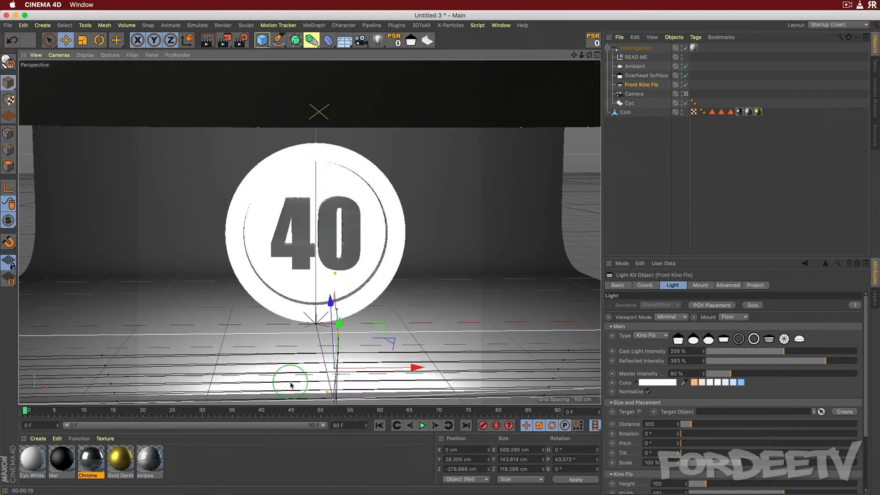
Set the end frame of the animation timeline to 59.
{"action": "double_click", "coordinate": [349, 425]}
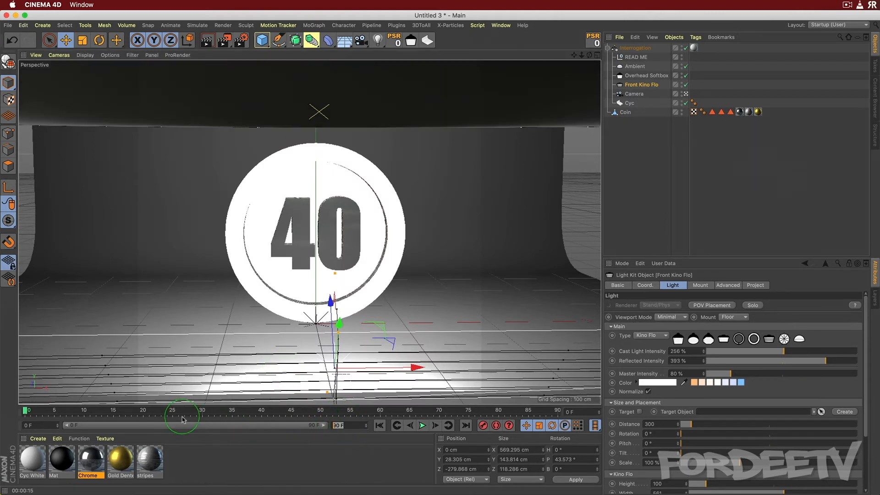
{"action": "type", "text": "60"}
{"action": "key", "text": "Return"}
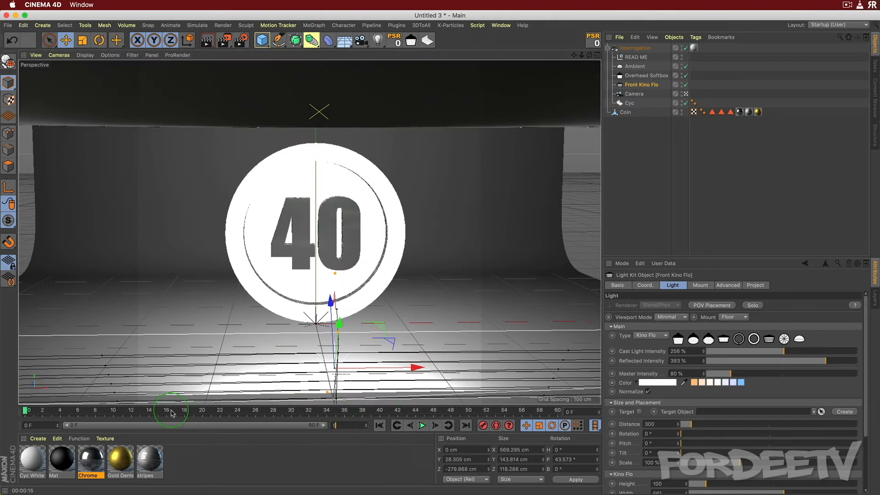
{"action": "key", "text": "Return"}
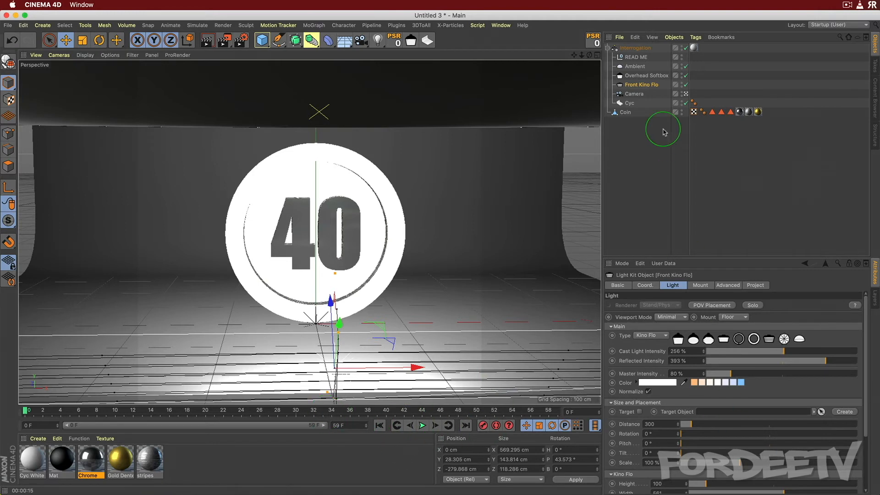
Keyframe the coin's starting state at frame 0 and go to frame 59.
{"action": "left_click", "coordinate": [626, 112]}
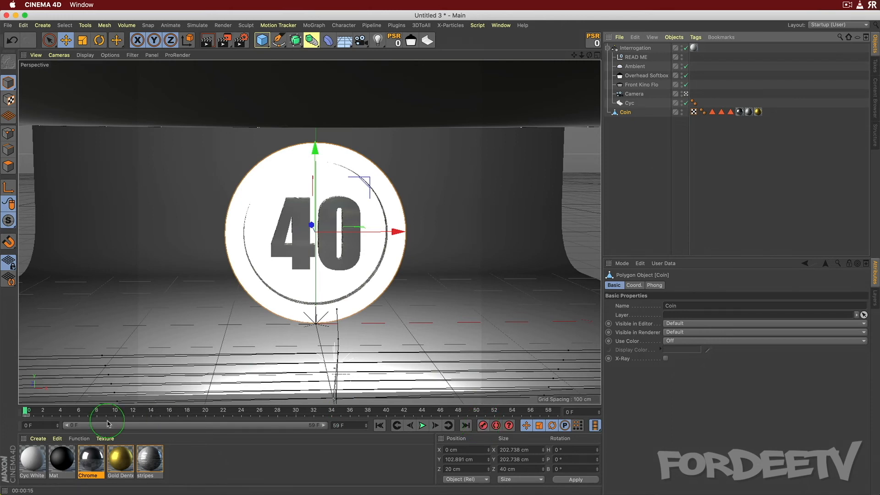
{"action": "left_click", "coordinate": [26, 412]}
{"action": "left_click_drag", "start_coordinate": [26, 413], "coordinate": [535, 419]}
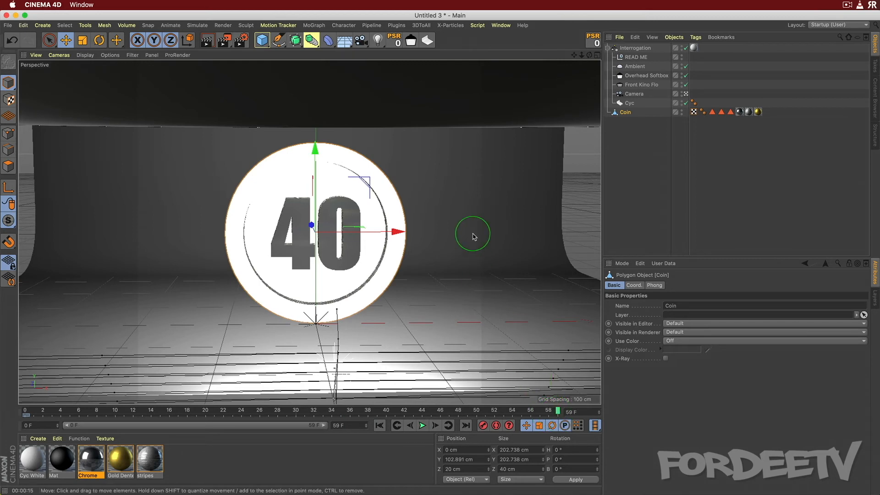
Set the coin's H rotation to 360° at frame 59, record a keyframe, and scrub through the spin.
{"action": "left_click", "coordinate": [99, 40]}
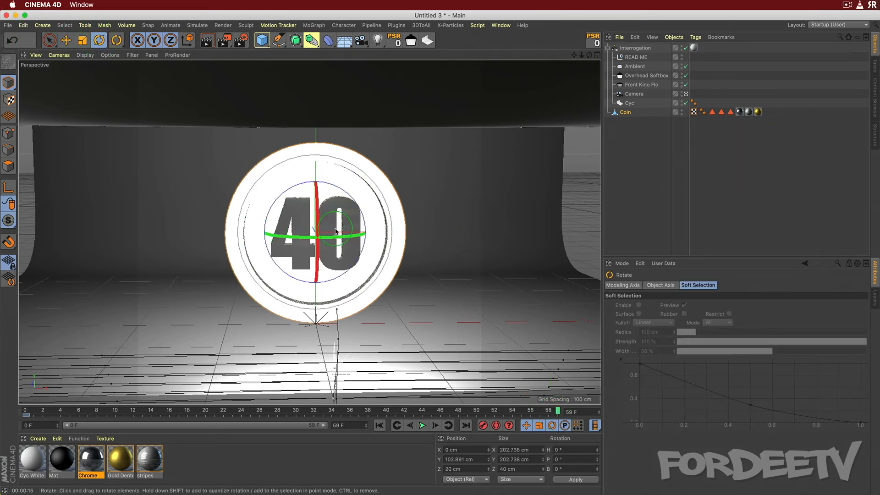
{"action": "left_click_drag", "start_coordinate": [295, 239], "coordinate": [299, 237]}
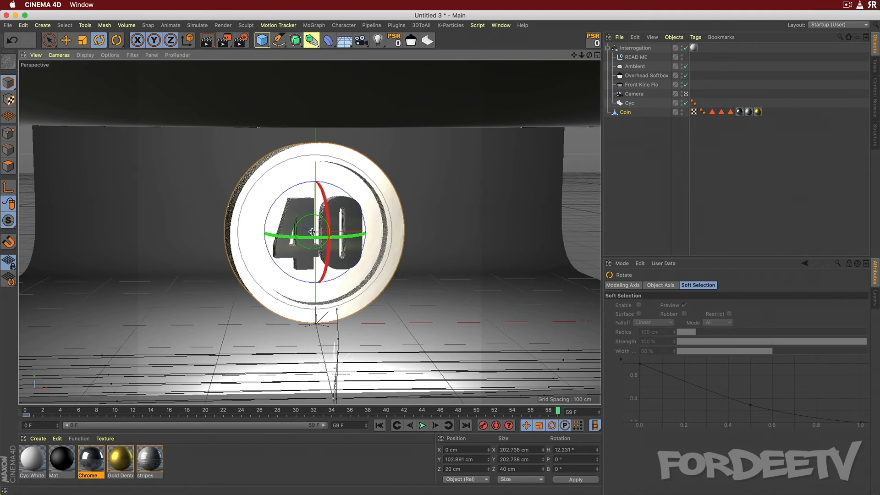
{"action": "double_click", "coordinate": [575, 449]}
{"action": "type", "text": "360"}
{"action": "key", "text": "Return"}
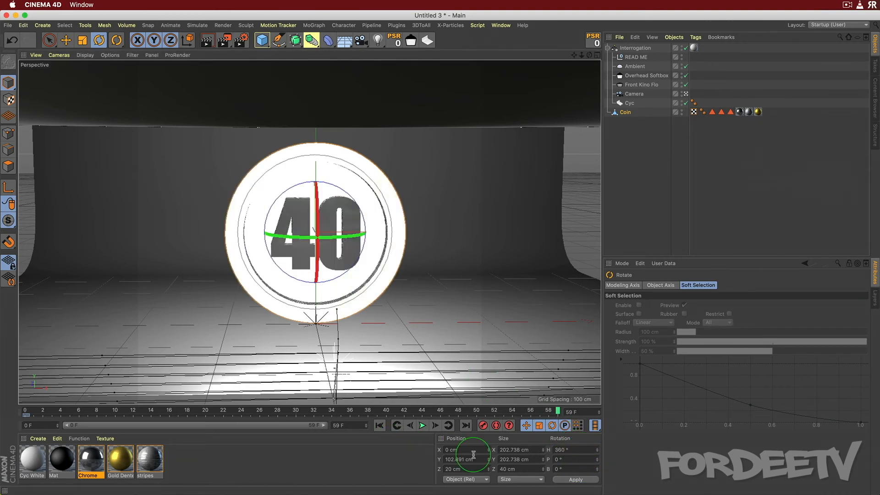
{"action": "left_click", "coordinate": [484, 426]}
{"action": "left_click_drag", "start_coordinate": [558, 412], "coordinate": [378, 425]}
{"action": "left_click_drag", "start_coordinate": [376, 420], "coordinate": [692, 410]}
Set the render's output file to coinrender in the Coin Render folder.
{"action": "left_click", "coordinate": [241, 41]}
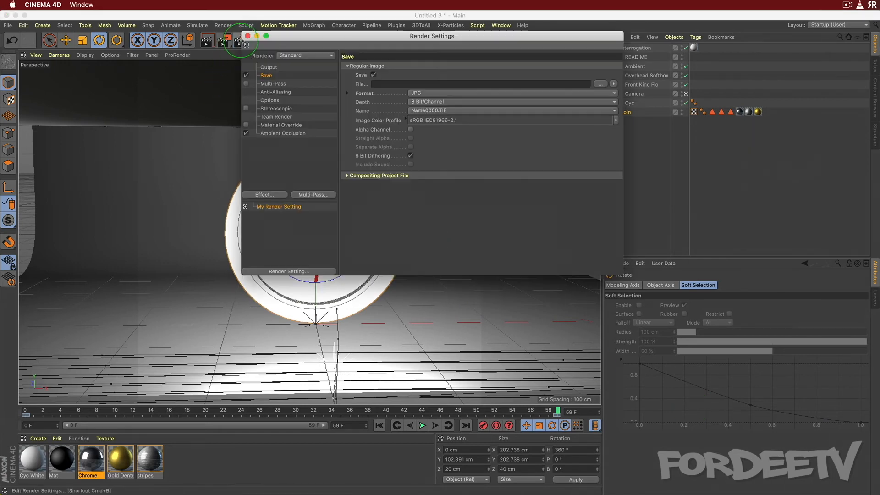
{"action": "left_click", "coordinate": [330, 56]}
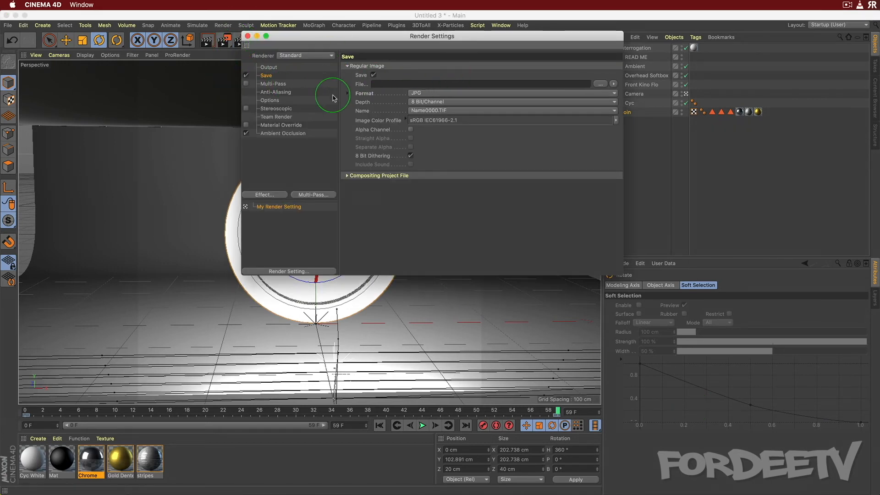
{"action": "left_click", "coordinate": [600, 84]}
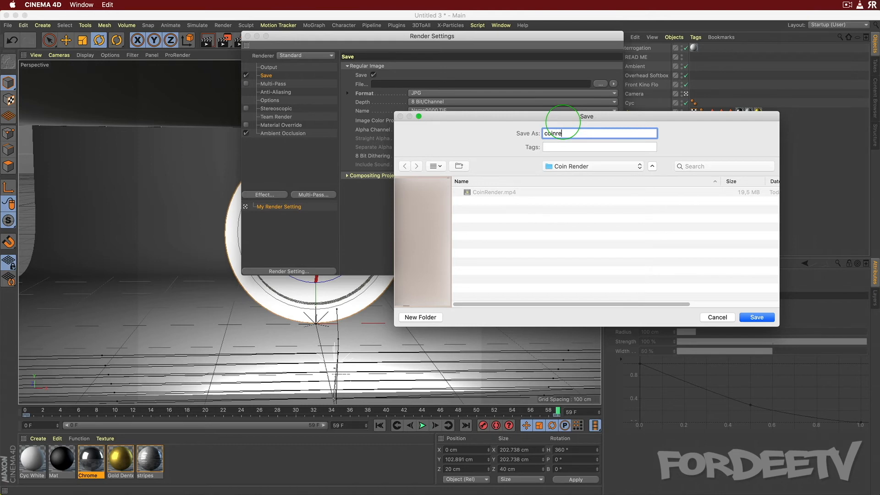
{"action": "key", "text": "Return"}
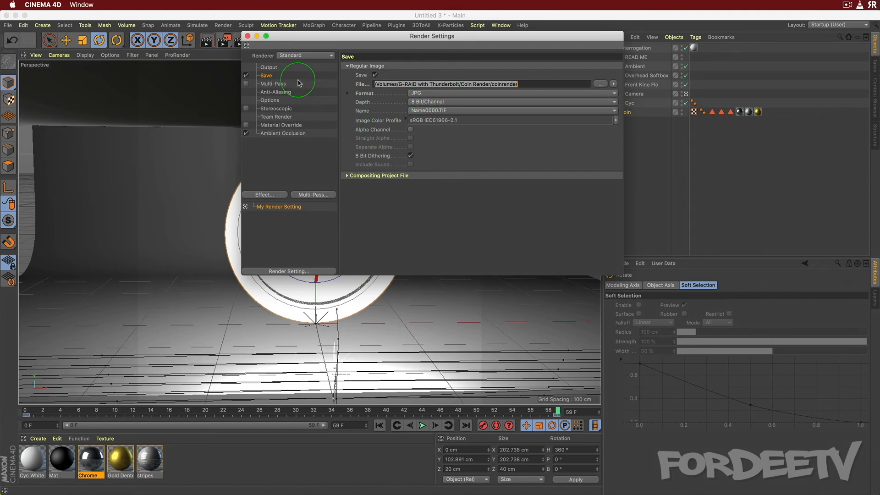
{"action": "left_click", "coordinate": [248, 36]}
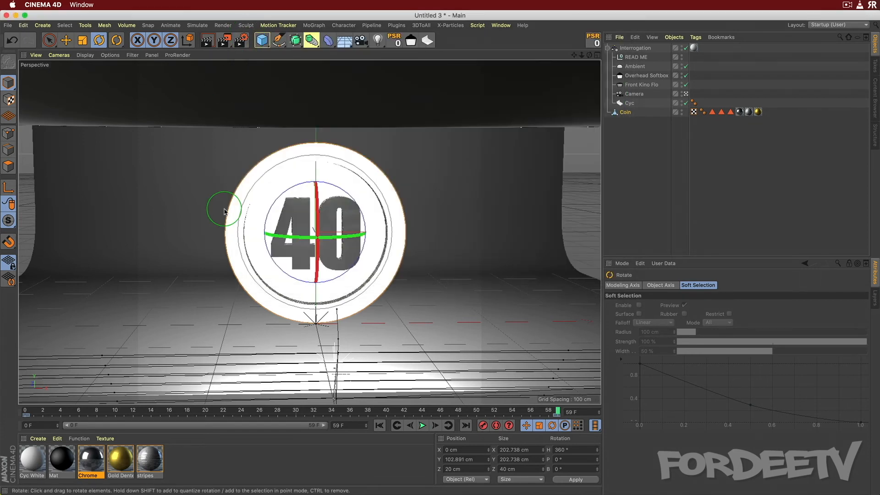
Render the animation to the Picture Viewer and collapse the earlier renders in its history.
{"action": "key", "text": "shift+r"}
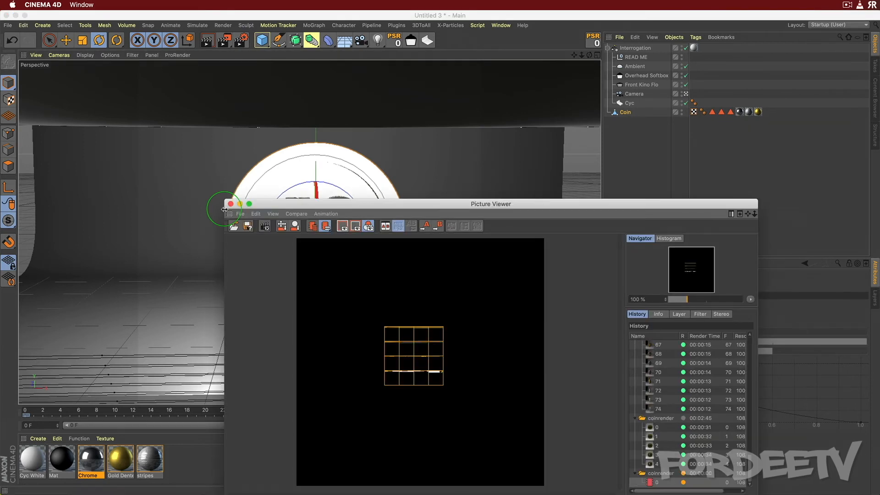
{"action": "double_click", "coordinate": [487, 204]}
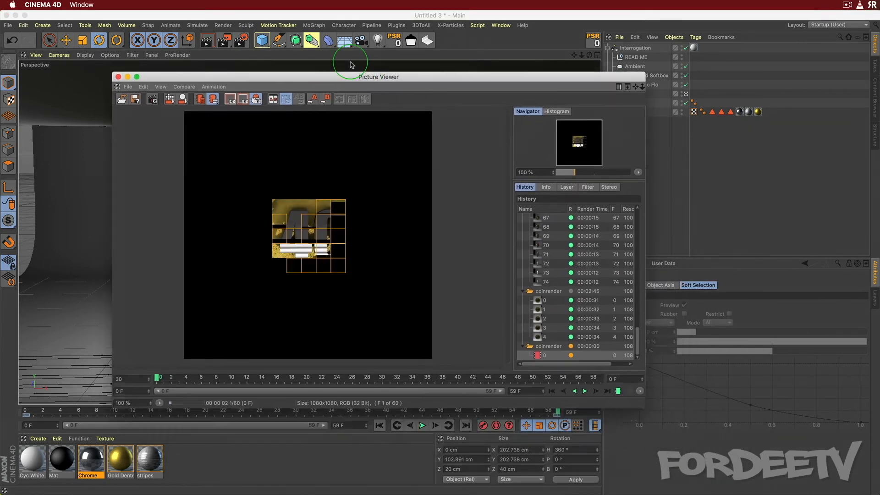
{"action": "scroll", "coordinate": [507, 273], "scroll_direction": "up", "scroll_amount": 10}
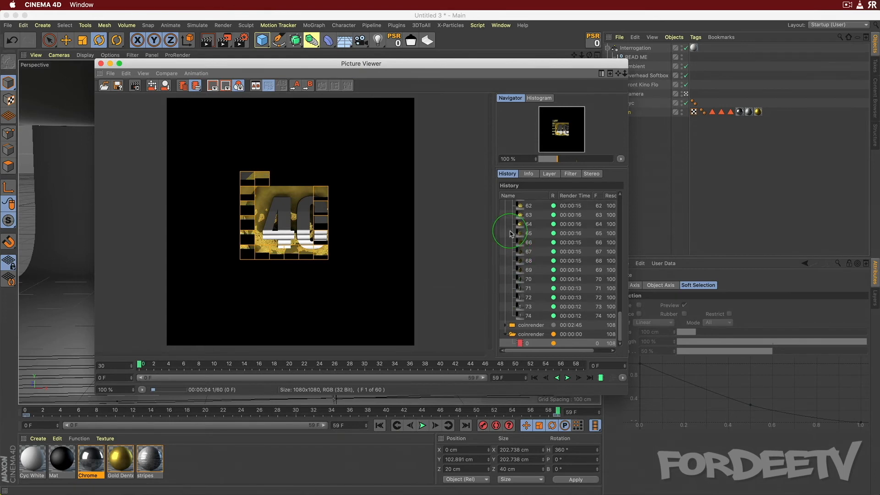
{"action": "scroll", "coordinate": [510, 233], "scroll_direction": "up", "scroll_amount": 5}
{"action": "left_click", "coordinate": [506, 214]}
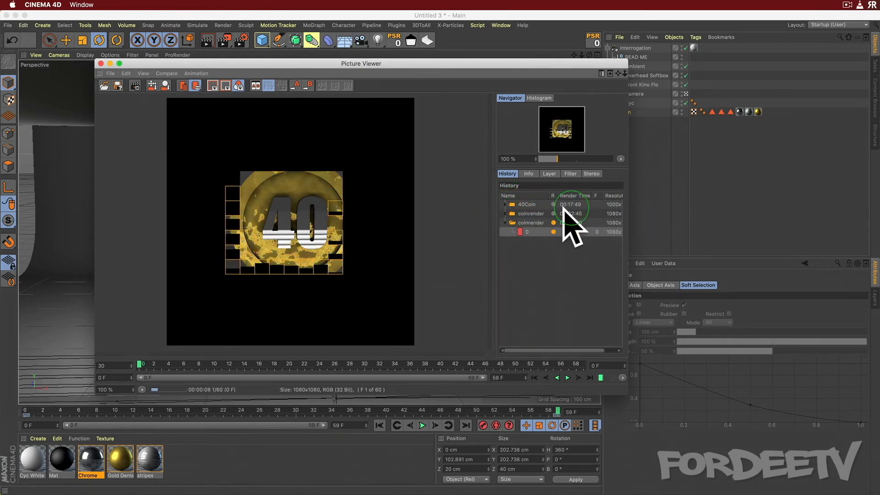
{"action": "left_click", "coordinate": [537, 207]}
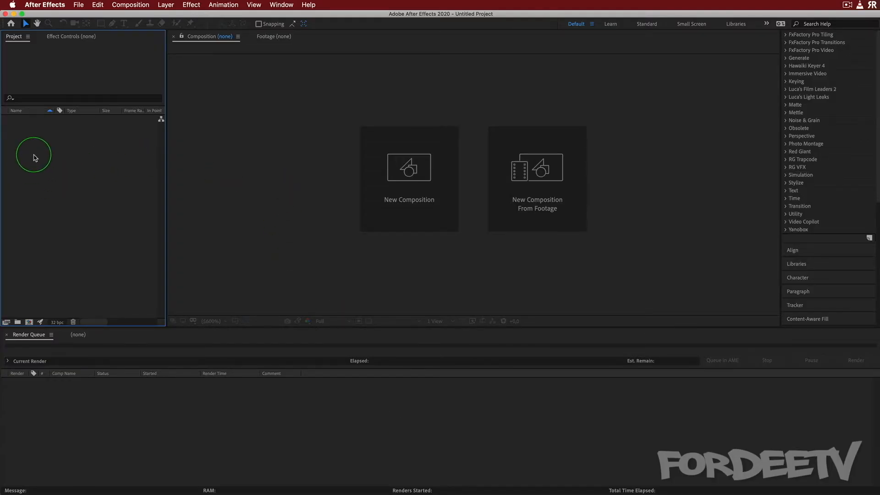
In After Effects, import coinrender0000.jpg from the Coin Render folder as a JPEG sequence and create a composition from it.
{"action": "double_click", "coordinate": [29, 223]}
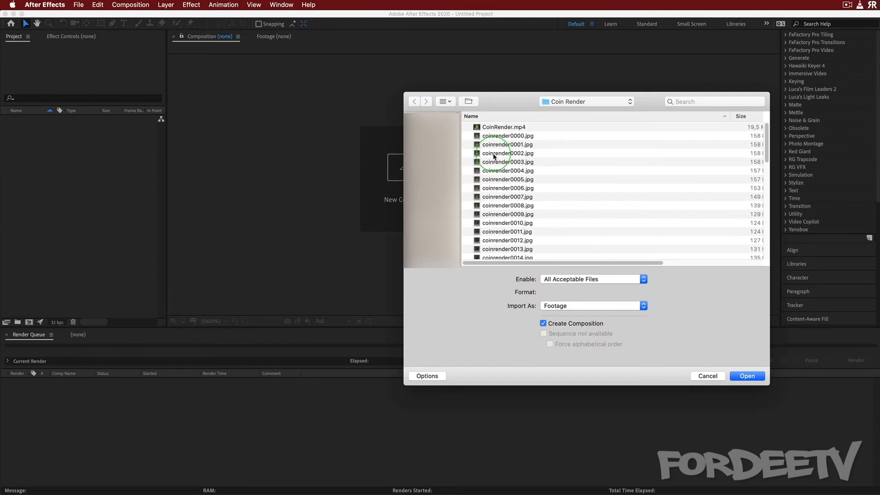
{"action": "left_click", "coordinate": [482, 136]}
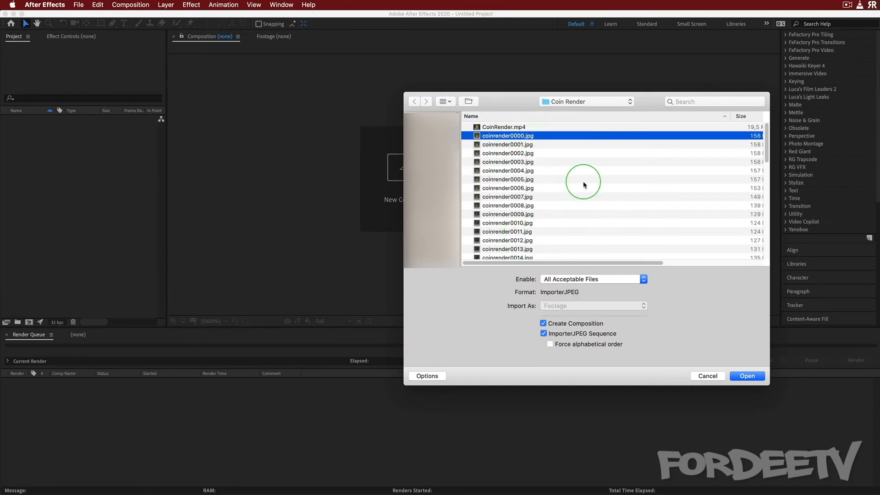
{"action": "scroll", "coordinate": [591, 176], "scroll_direction": "down", "scroll_amount": 3}
{"action": "scroll", "coordinate": [591, 176], "scroll_direction": "down", "scroll_amount": 10}
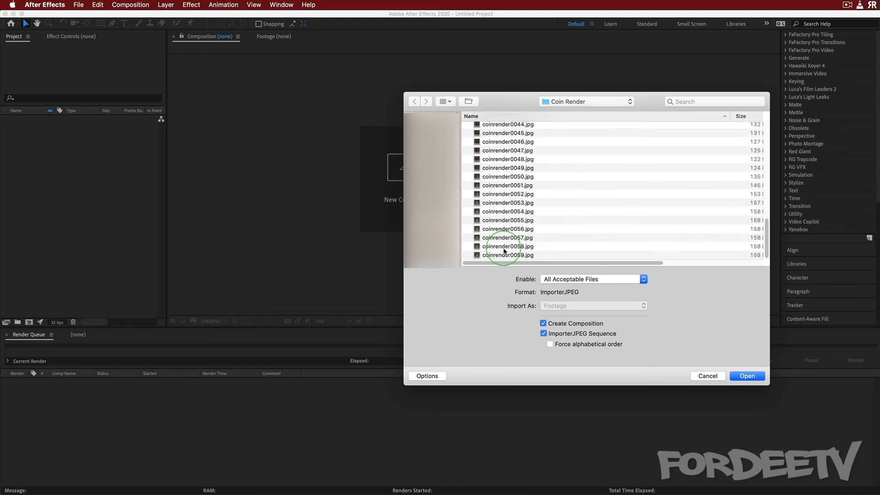
{"action": "left_click", "coordinate": [508, 255]}
{"action": "scroll", "coordinate": [527, 211], "scroll_direction": "up", "scroll_amount": 15}
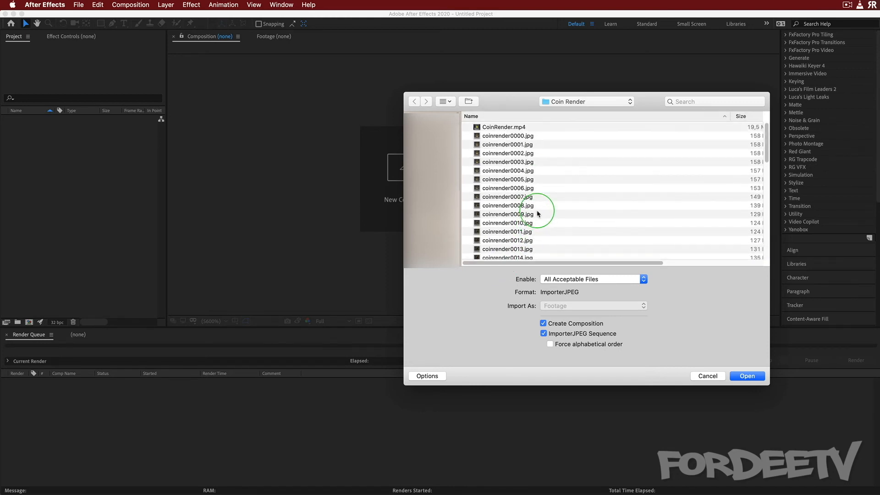
{"action": "left_click", "coordinate": [507, 135]}
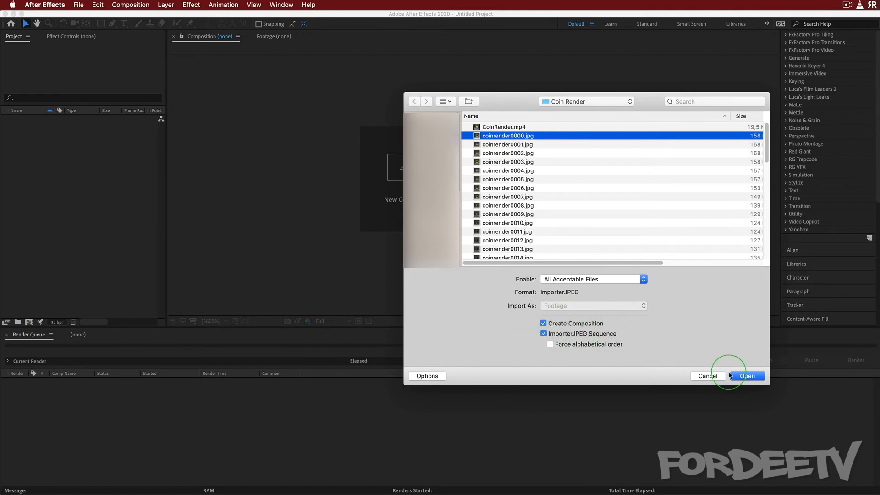
{"action": "left_click", "coordinate": [729, 375]}
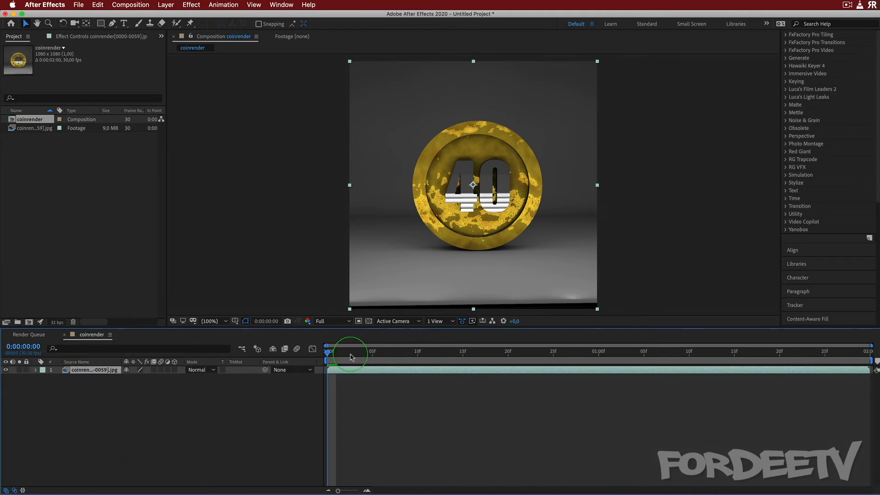
Play back the coin spin in the coinrender composition and scrub from its last frame back to the start.
{"action": "left_click_drag", "start_coordinate": [327, 354], "coordinate": [86, 381]}
{"action": "key", "text": "space"}
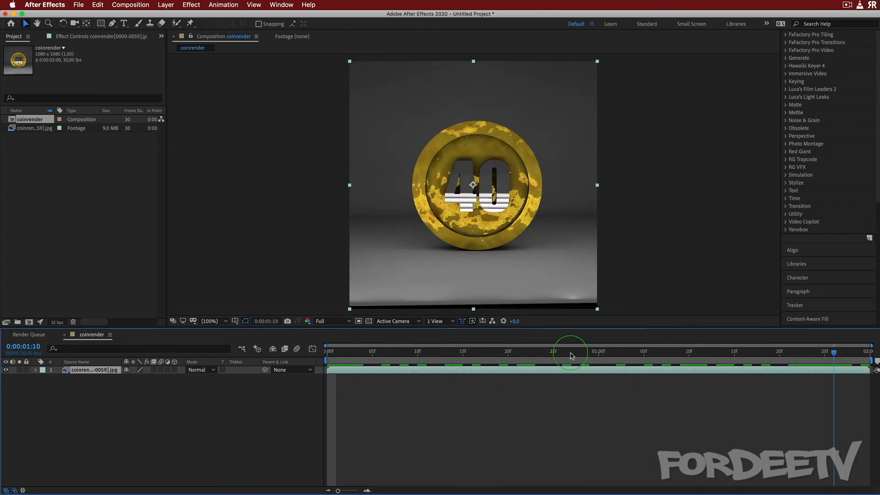
{"action": "key", "text": "space"}
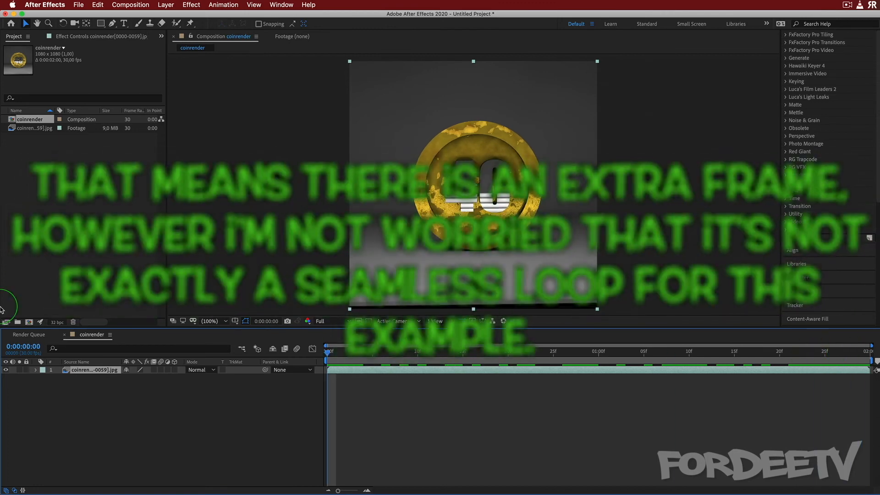
{"action": "key", "text": "End"}
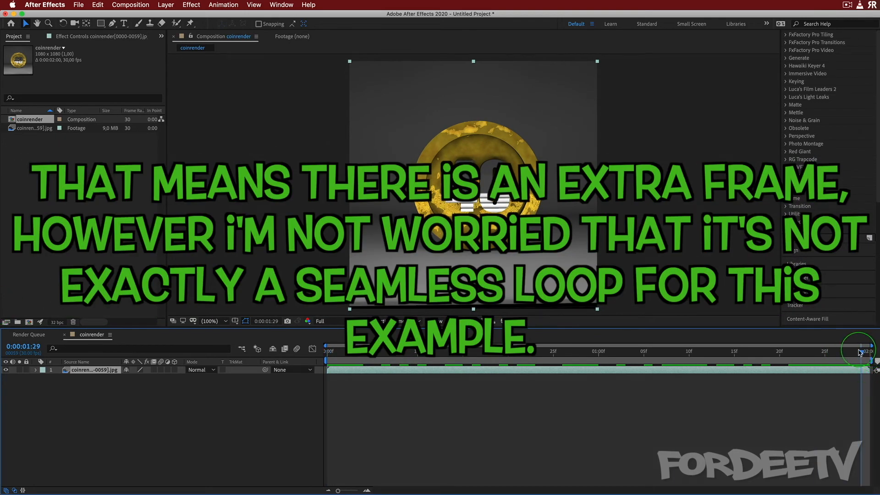
{"action": "left_click_drag", "start_coordinate": [865, 355], "coordinate": [327, 351]}
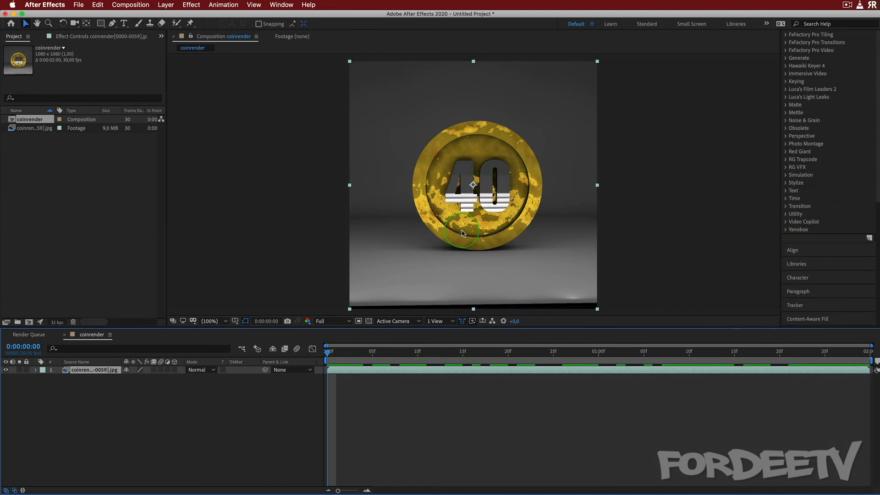
Create a new 1080 x 1080 px composition named Comp 1 at 30 fps with a duration of 0:00:03:00.
{"action": "right_click", "coordinate": [33, 179]}
{"action": "left_click", "coordinate": [49, 182]}
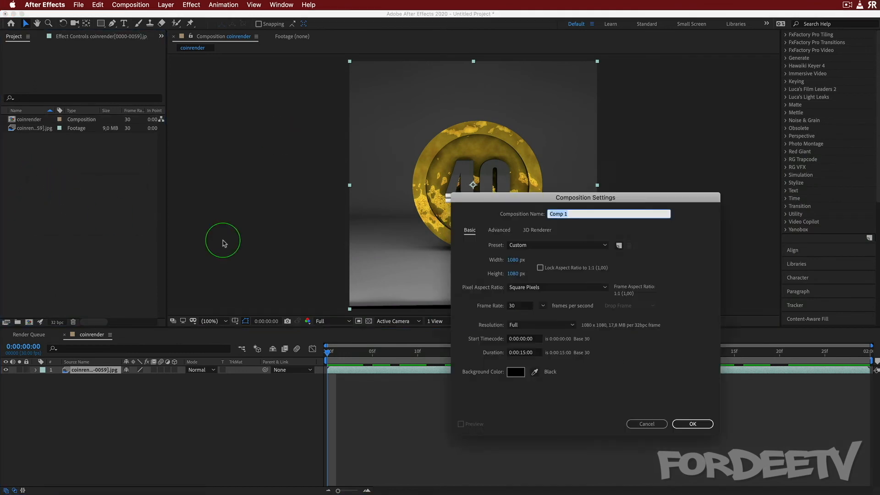
{"action": "left_click", "coordinate": [522, 351]}
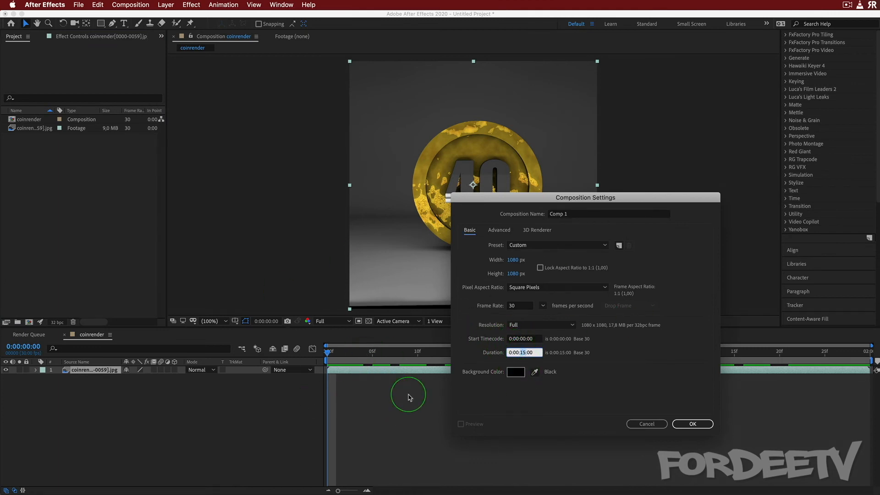
{"action": "type", "text": "3"}
{"action": "left_click", "coordinate": [648, 424]}
{"action": "left_click", "coordinate": [691, 423]}
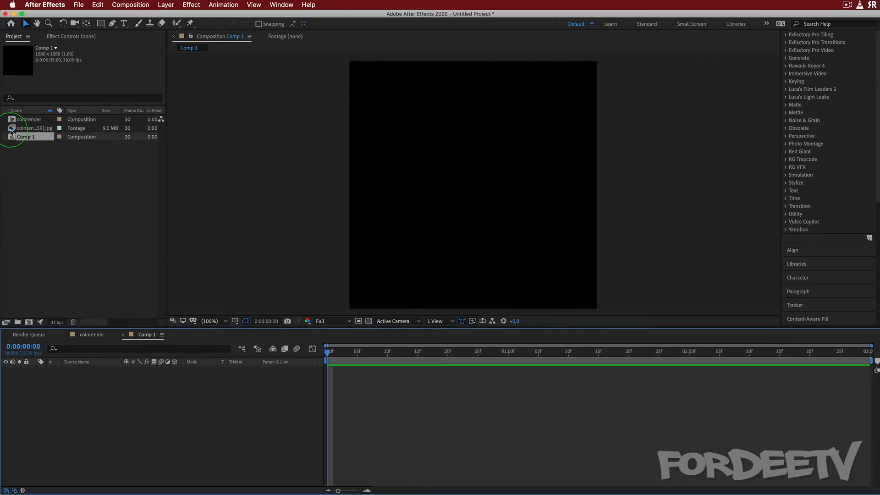
Add the coinrender image sequence to Comp 1 and enable time remapping on its layer.
{"action": "left_click_drag", "start_coordinate": [11, 129], "coordinate": [92, 397]}
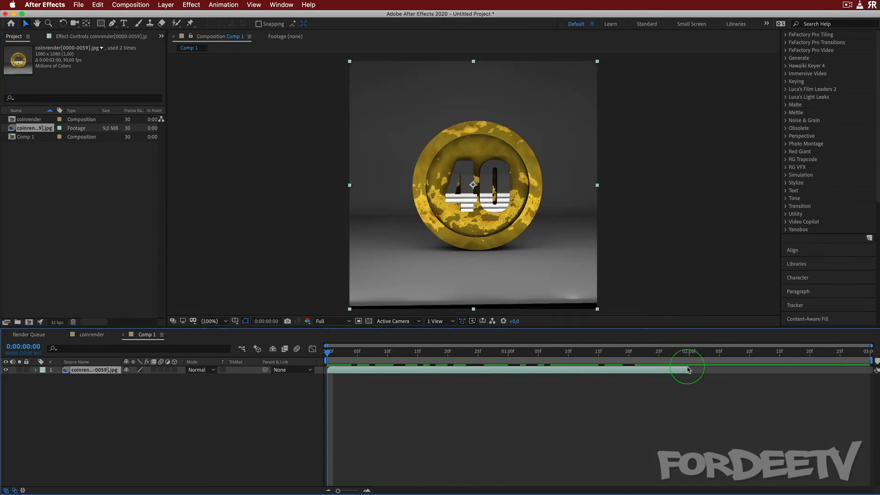
{"action": "right_click", "coordinate": [99, 369]}
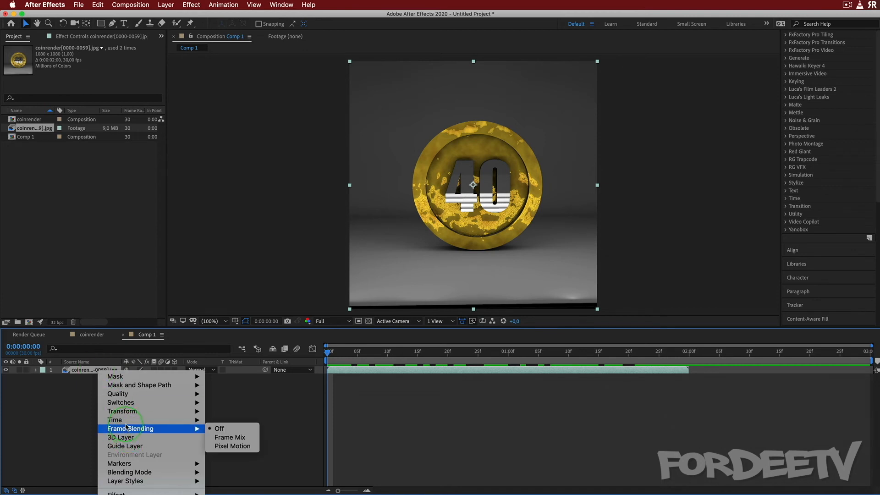
{"action": "mouse_move", "coordinate": [138, 420]}
{"action": "left_click", "coordinate": [248, 421]}
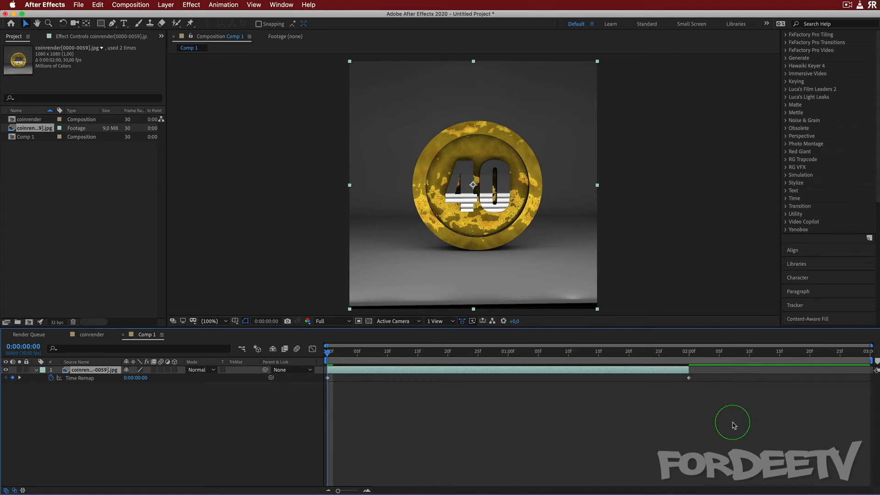
Add a time remap keyframe at 0:00:01:00, move the end keyframe to 0:00:02:29 and extend the layer to the composition's end.
{"action": "left_click", "coordinate": [508, 360]}
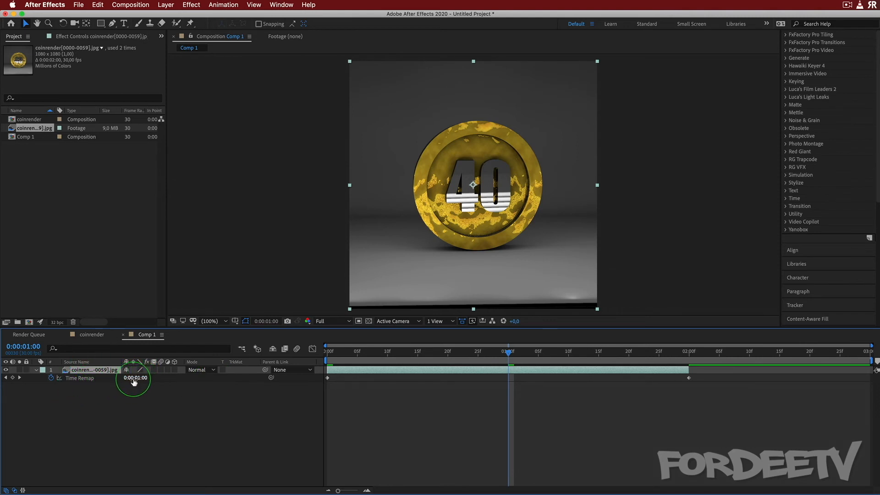
{"action": "left_click", "coordinate": [12, 378]}
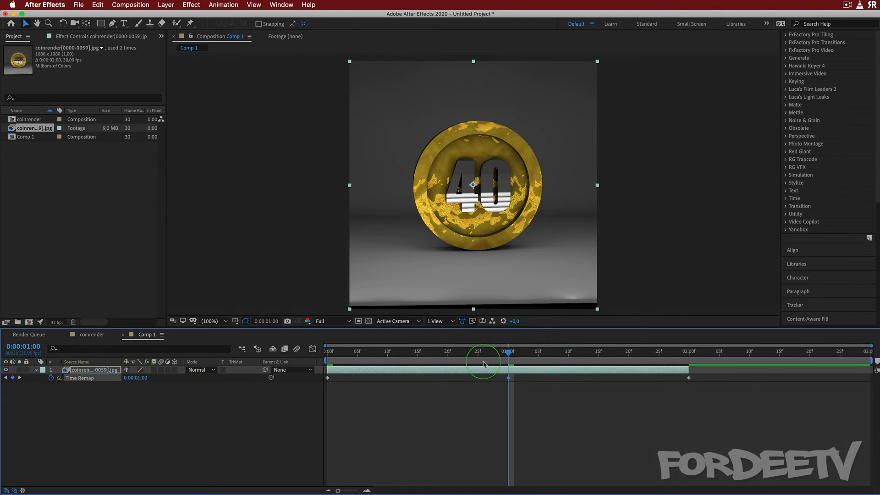
{"action": "left_click_drag", "start_coordinate": [690, 380], "coordinate": [866, 384]}
{"action": "left_click_drag", "start_coordinate": [505, 352], "coordinate": [875, 371]}
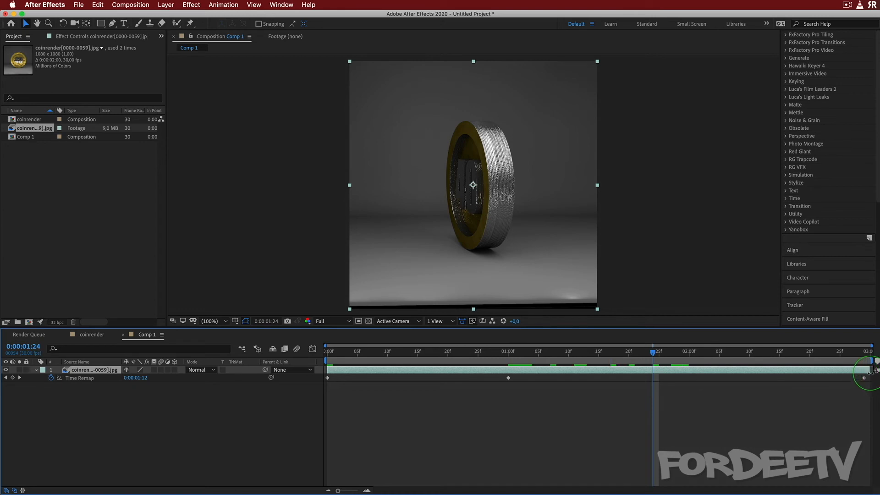
Play back the time-remapped coin spin in Comp 1 from the first frame.
{"action": "left_click_drag", "start_coordinate": [648, 352], "coordinate": [132, 347]}
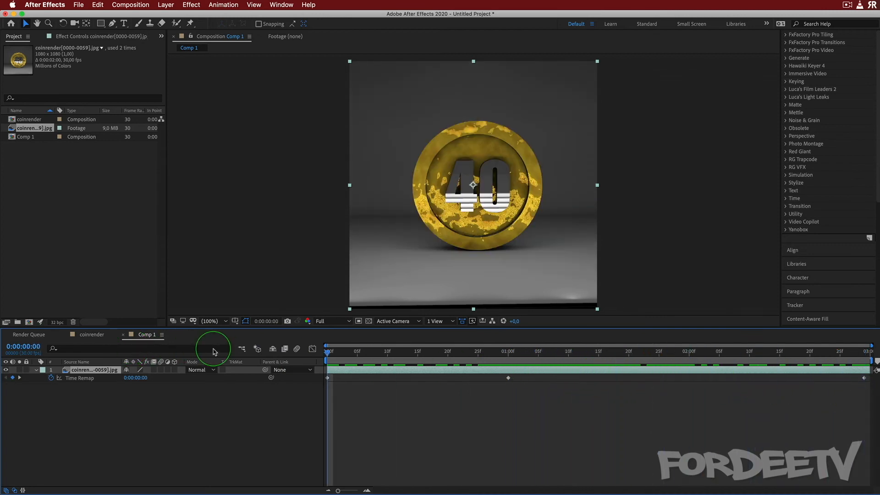
{"action": "key", "text": "space"}
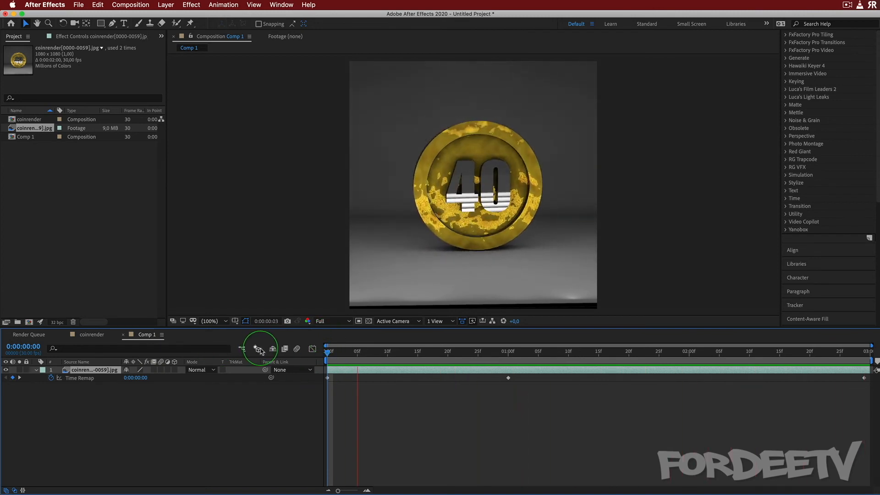
{"action": "key", "text": "space"}
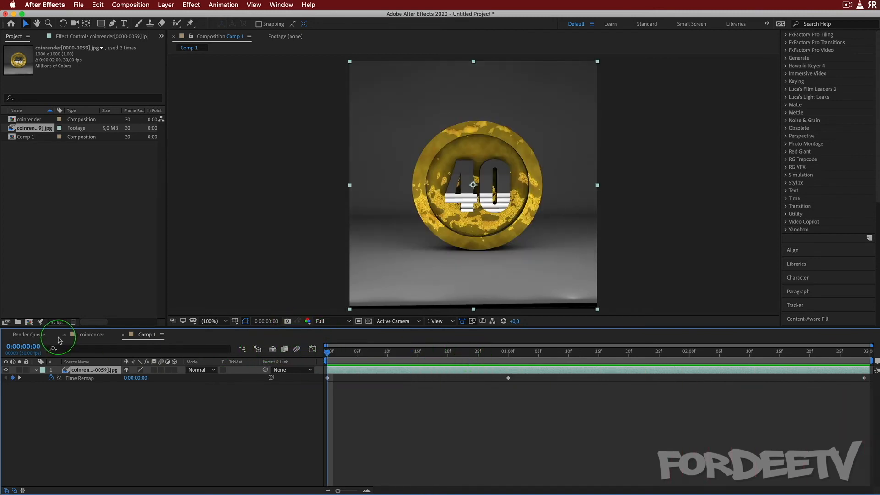
Pre-compose the coin sequence layer, leaving all attributes in Comp 1.
{"action": "right_click", "coordinate": [96, 371]}
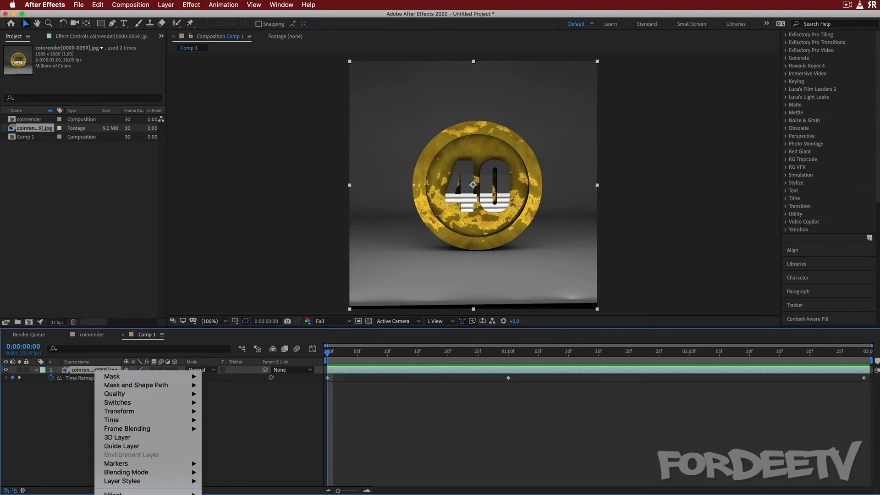
{"action": "left_click", "coordinate": [133, 494]}
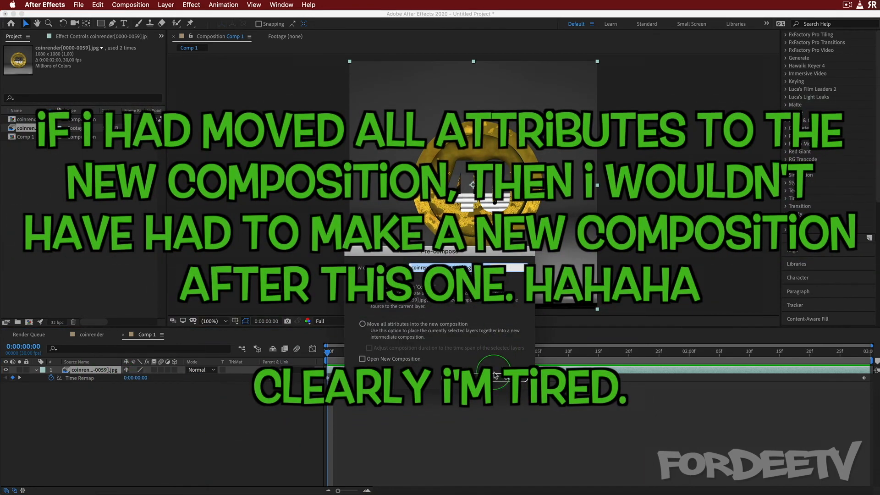
{"action": "left_click", "coordinate": [503, 376]}
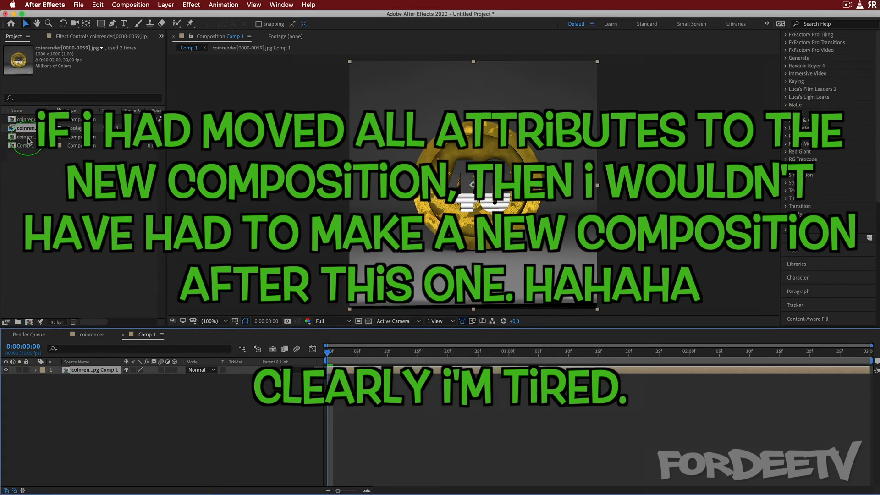
Rename Comp 1 as Final and set its duration to 0:00:15:00.
{"action": "left_click", "coordinate": [147, 335]}
{"action": "left_click", "coordinate": [32, 149]}
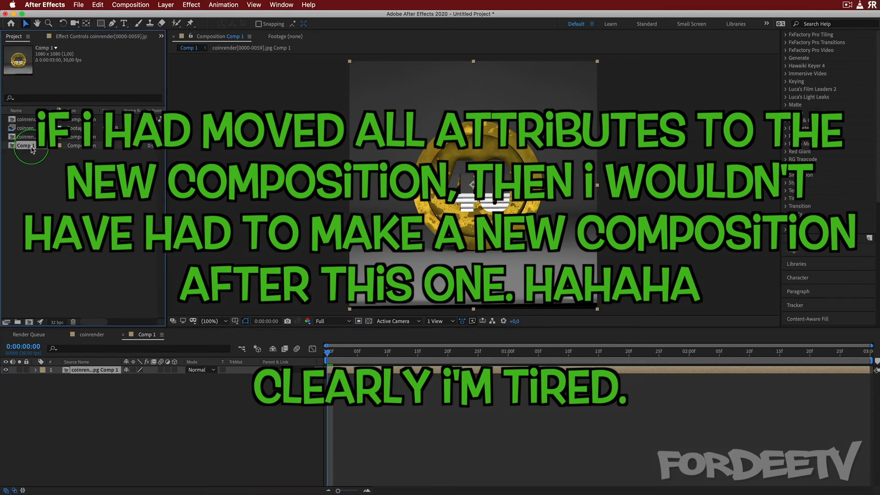
{"action": "right_click", "coordinate": [32, 149]}
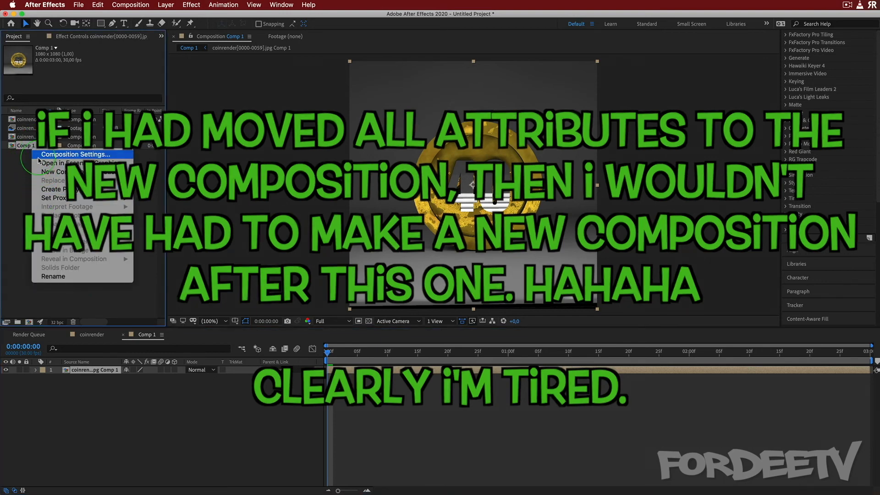
{"action": "left_click", "coordinate": [69, 154]}
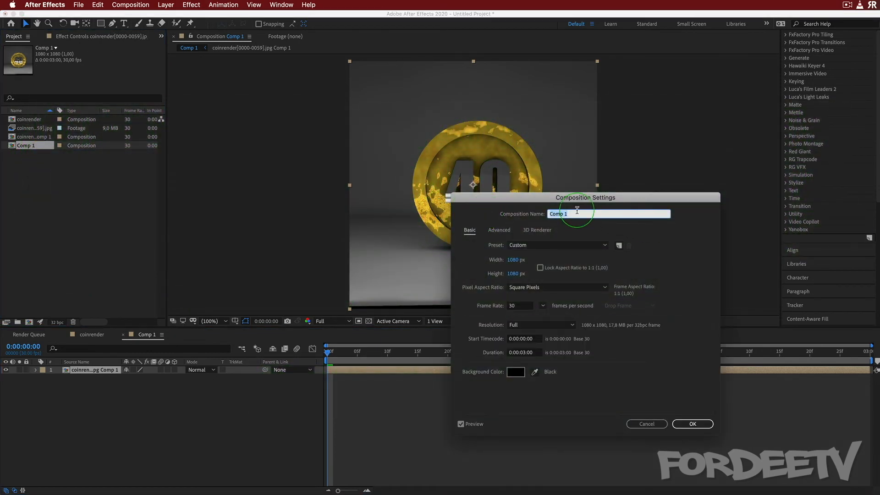
{"action": "left_click", "coordinate": [521, 353]}
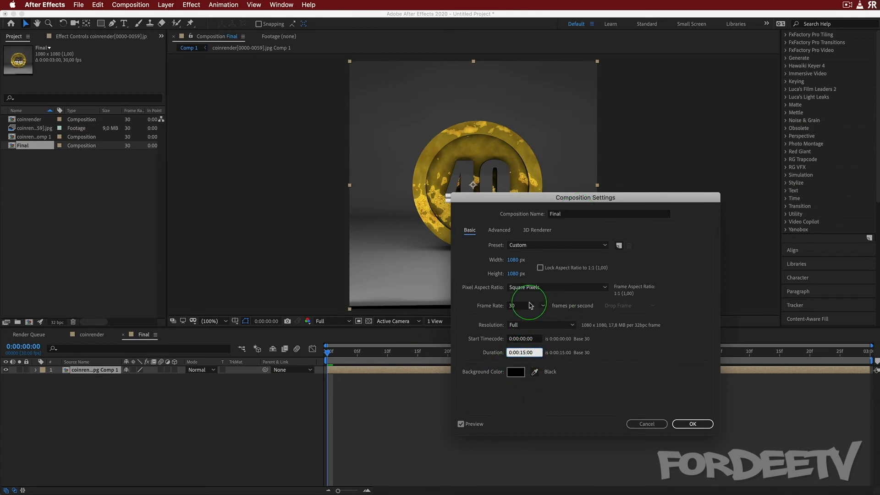
{"action": "left_click", "coordinate": [692, 423]}
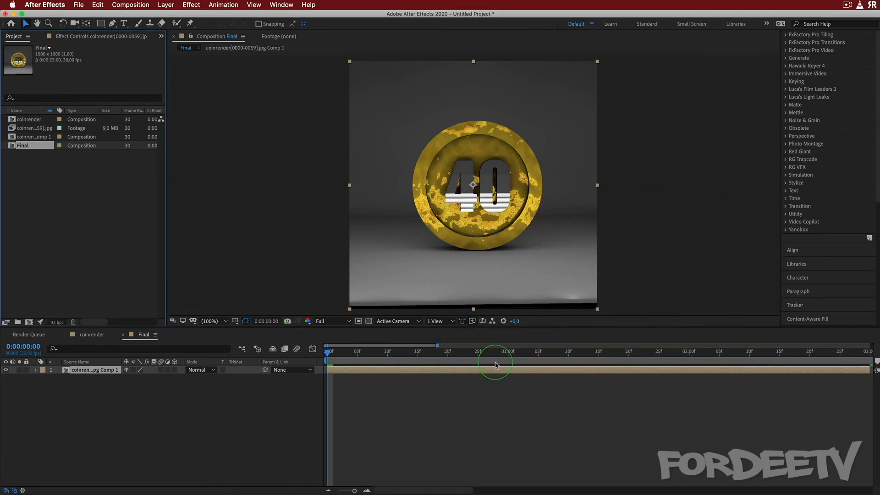
Try to enable new time remapping on the pre-composed coin layer in Final and show its keyframes.
{"action": "left_click_drag", "start_coordinate": [355, 491], "coordinate": [345, 492]}
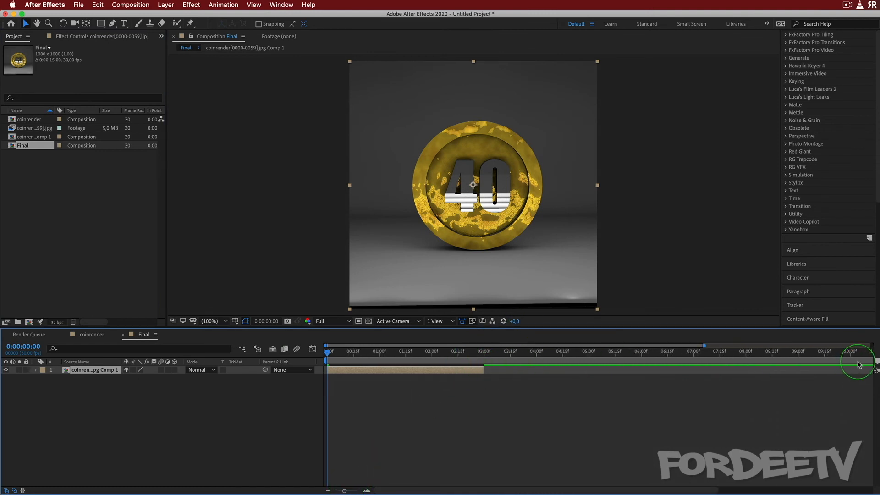
{"action": "left_click_drag", "start_coordinate": [344, 491], "coordinate": [338, 491]}
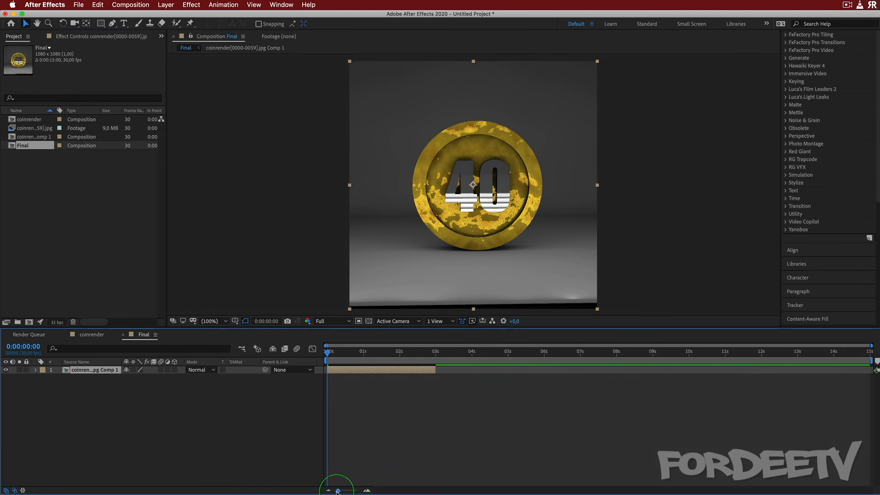
{"action": "right_click", "coordinate": [90, 373]}
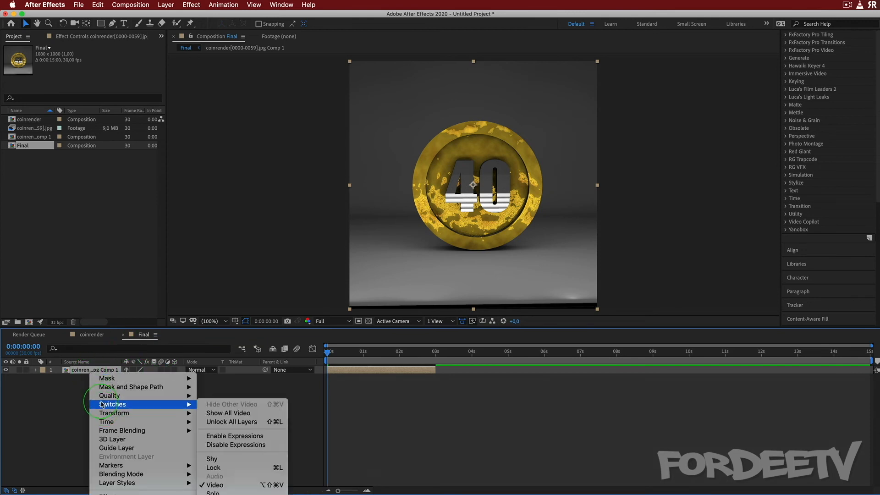
{"action": "mouse_move", "coordinate": [110, 421]}
{"action": "left_click", "coordinate": [233, 421]}
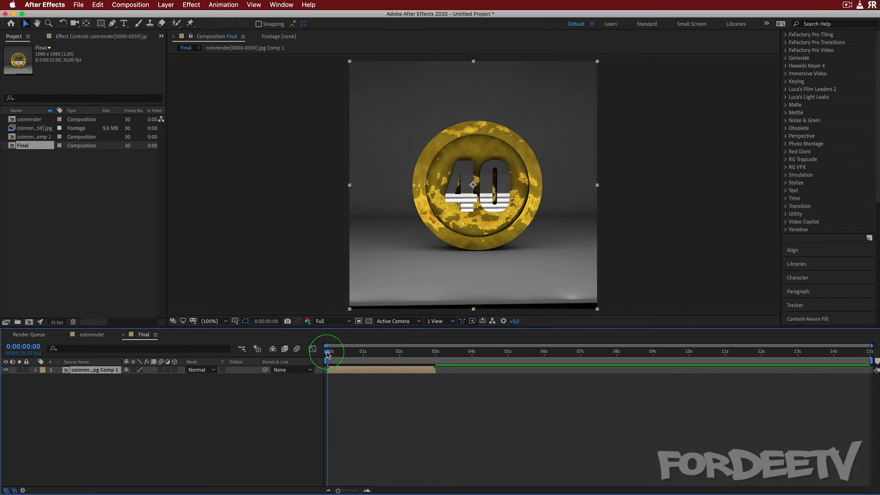
{"action": "left_click_drag", "start_coordinate": [328, 352], "coordinate": [272, 343]}
{"action": "key", "text": "Home"}
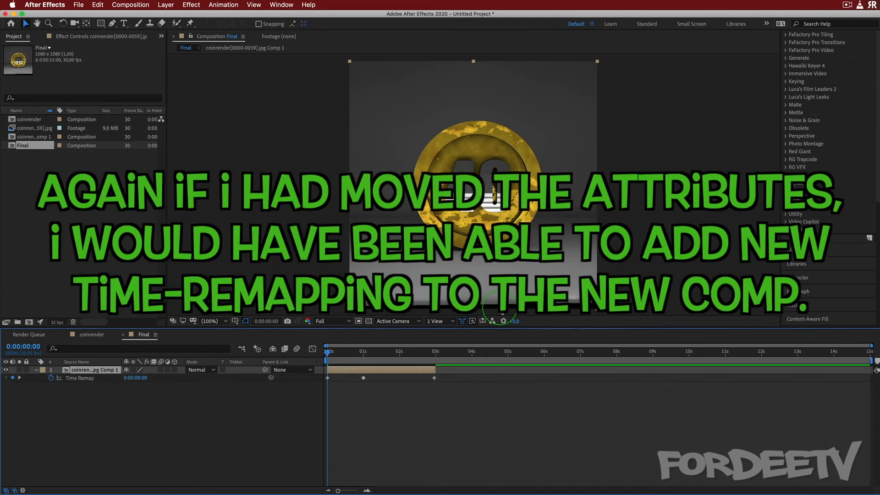
End the Final composition's work area at 0:00:03:00 and trim the composition to that work area.
{"action": "left_click_drag", "start_coordinate": [451, 351], "coordinate": [435, 352]}
{"action": "key", "text": "n"}
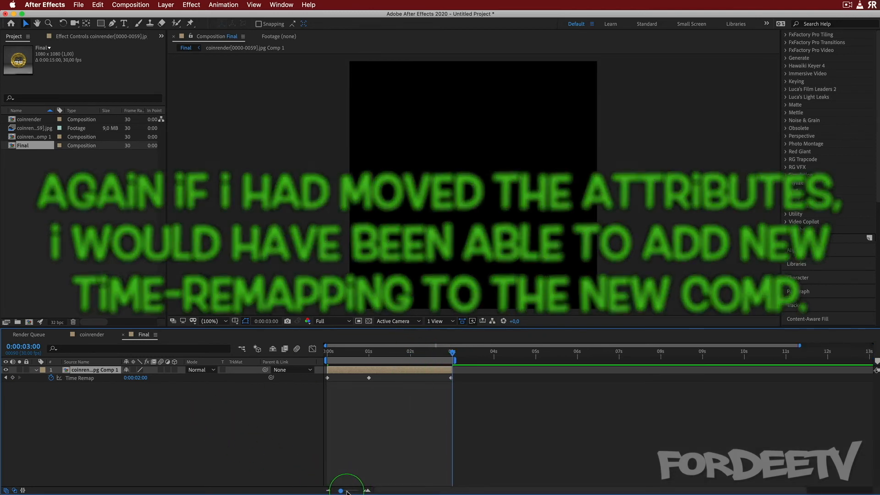
{"action": "left_click", "coordinate": [365, 490]}
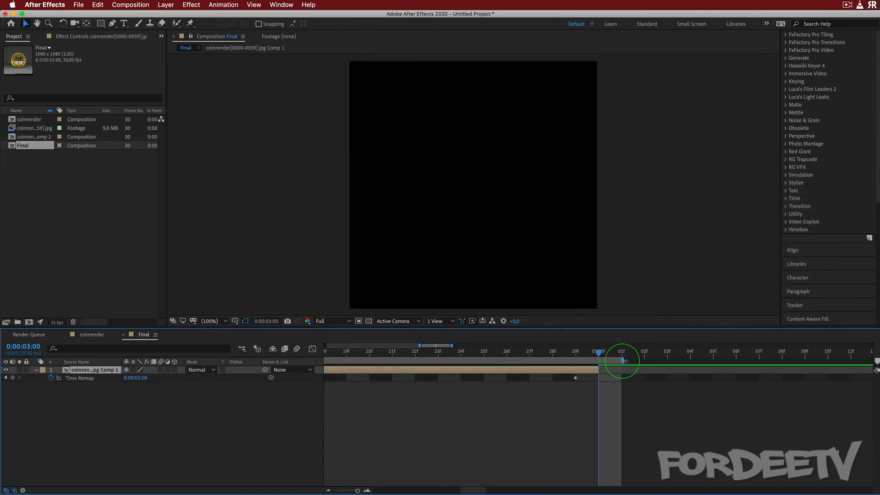
{"action": "left_click", "coordinate": [130, 4]}
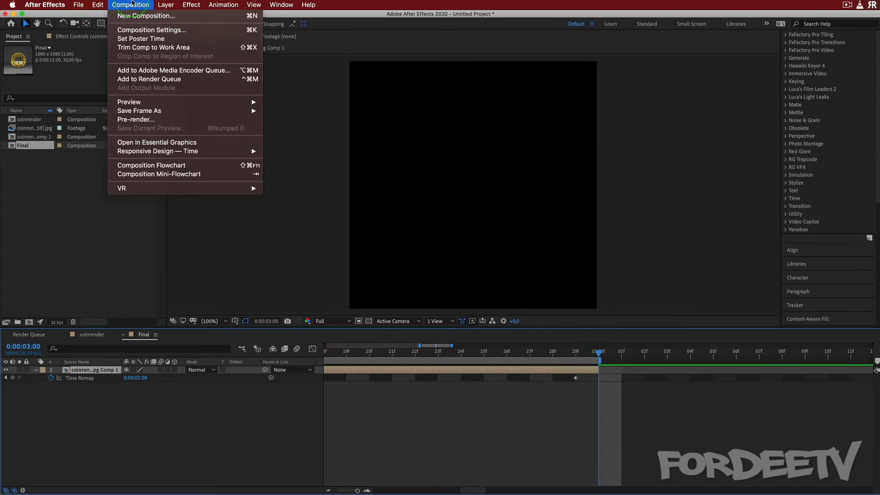
{"action": "left_click", "coordinate": [126, 48]}
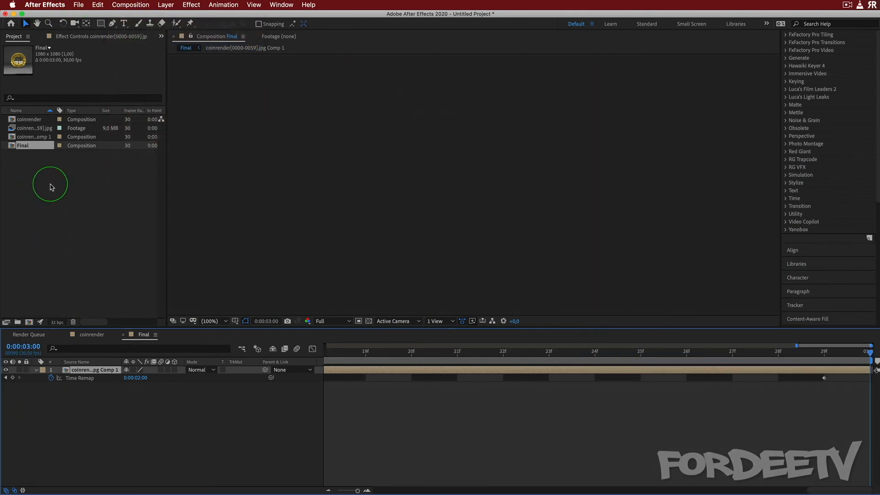
Rename the Final composition as almost final.
{"action": "right_click", "coordinate": [29, 147]}
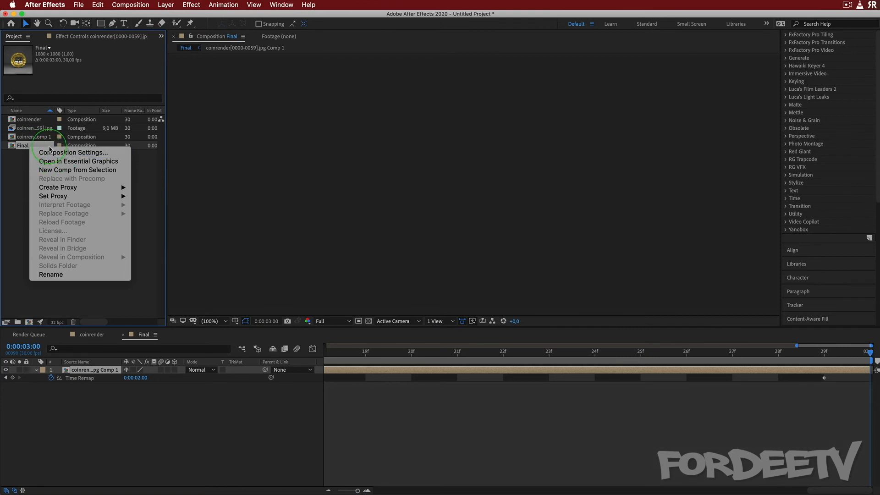
{"action": "left_click", "coordinate": [42, 149]}
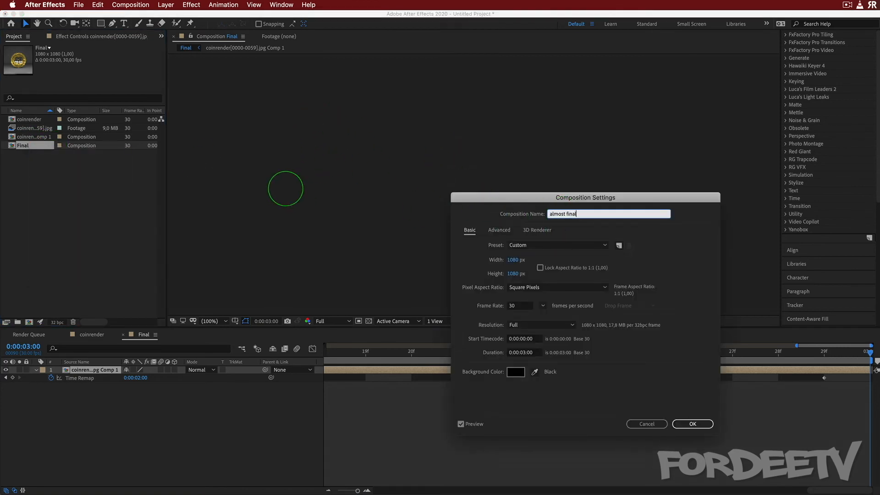
{"action": "key", "text": "Return"}
Create a new 1080 x 1080 px composition named Final at 30 fps with a duration of 0:00:15:00.
{"action": "right_click", "coordinate": [24, 188]}
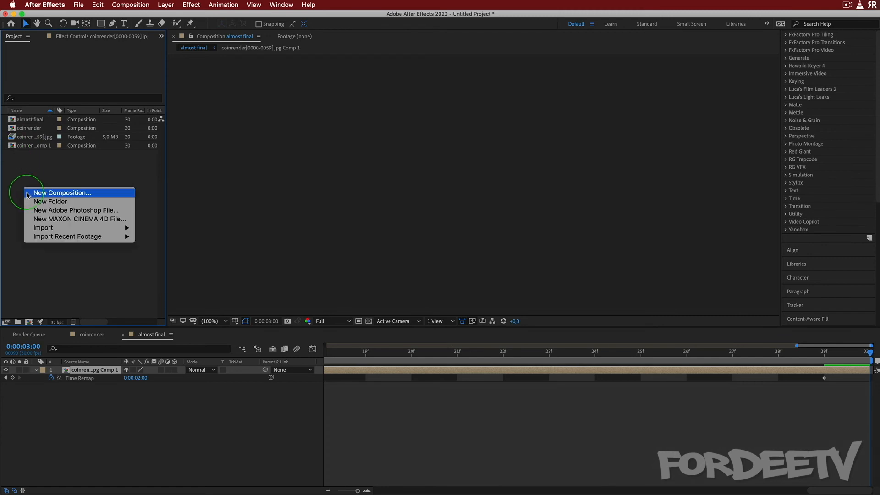
{"action": "left_click", "coordinate": [27, 194]}
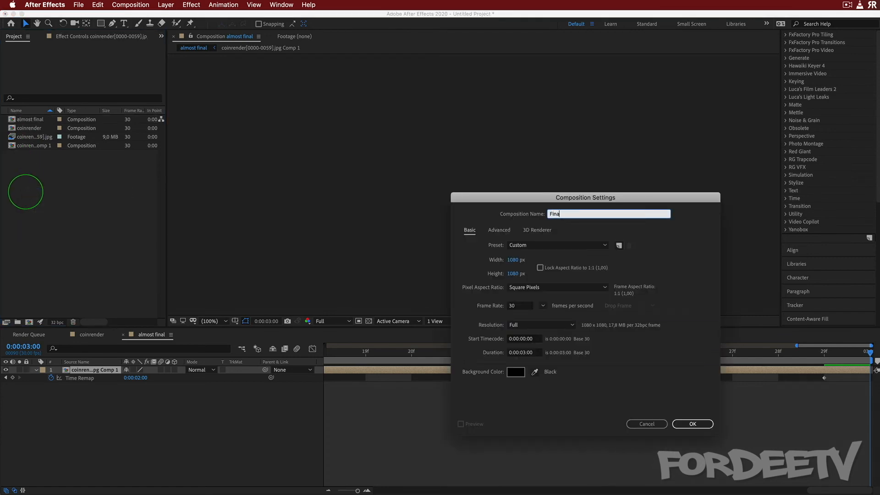
{"action": "type", "text": "Final"}
{"action": "left_click", "coordinate": [525, 354]}
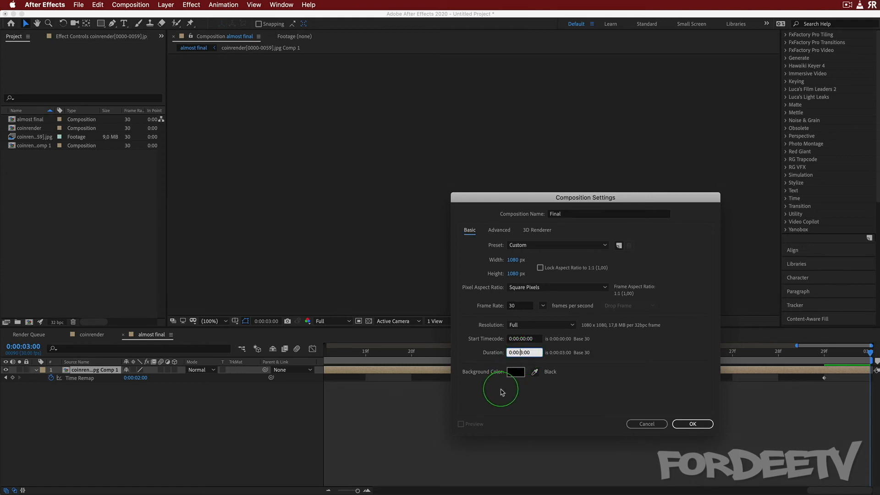
{"action": "key", "text": "Return"}
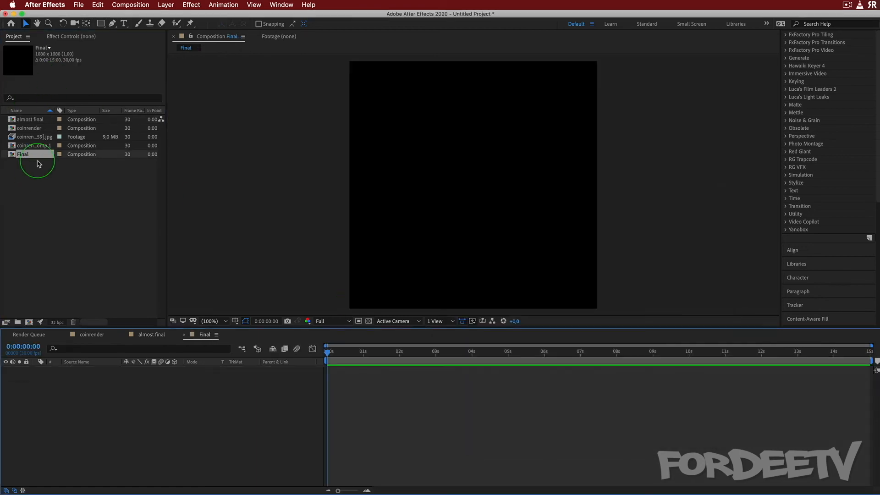
Add the almost final composition as a layer in Final and enable time remapping on it.
{"action": "left_click_drag", "start_coordinate": [13, 121], "coordinate": [45, 407]}
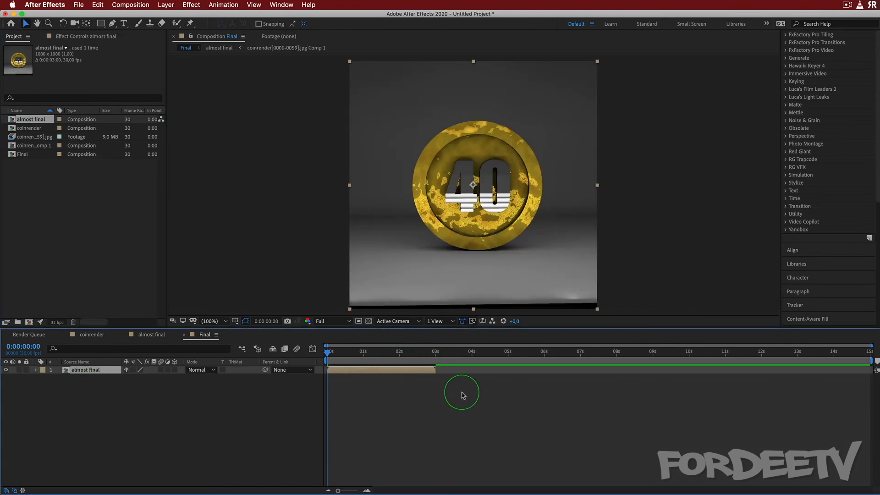
{"action": "right_click", "coordinate": [84, 372]}
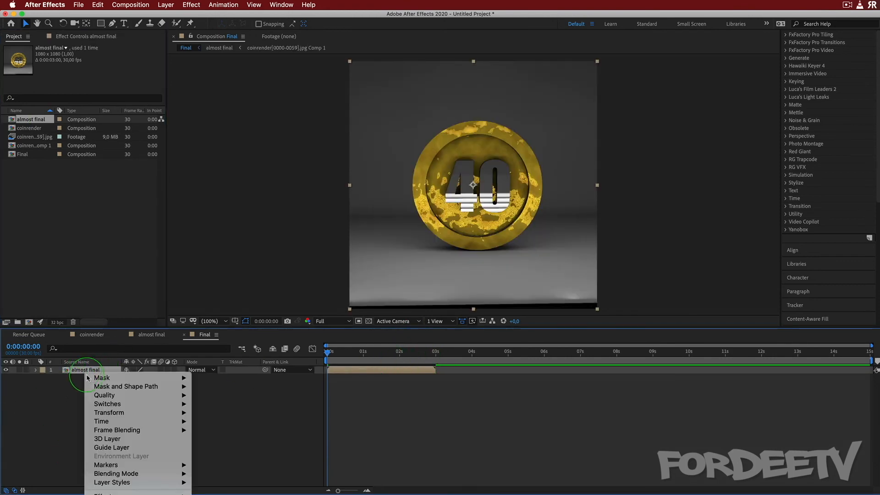
{"action": "mouse_move", "coordinate": [103, 421]}
{"action": "left_click", "coordinate": [275, 419]}
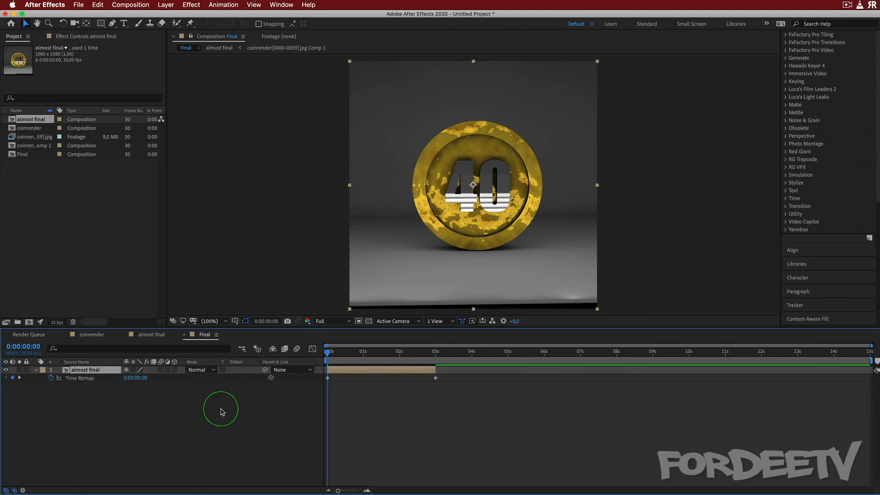
Add the expression loopOut(type="cycle", numKeyframes = 0) to the almost final layer's Time Remap property.
{"action": "left_click", "coordinate": [51, 378], "text": "alt"}
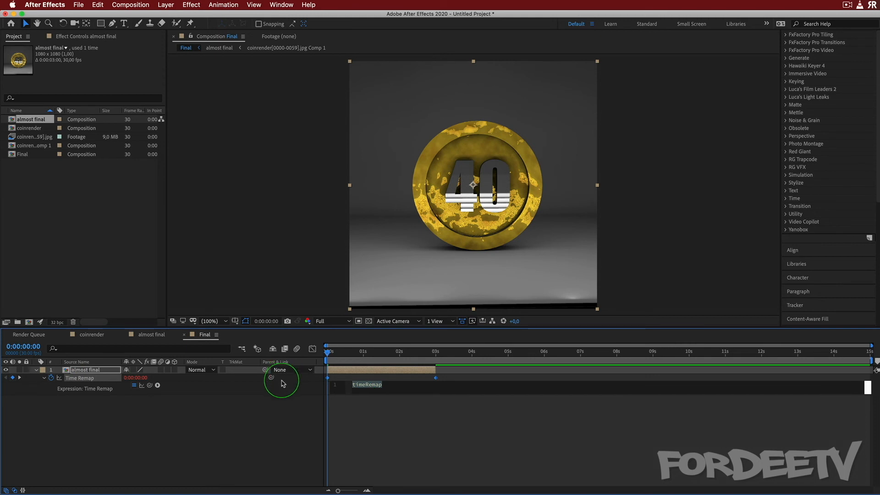
{"action": "type", "text": "loopO"}
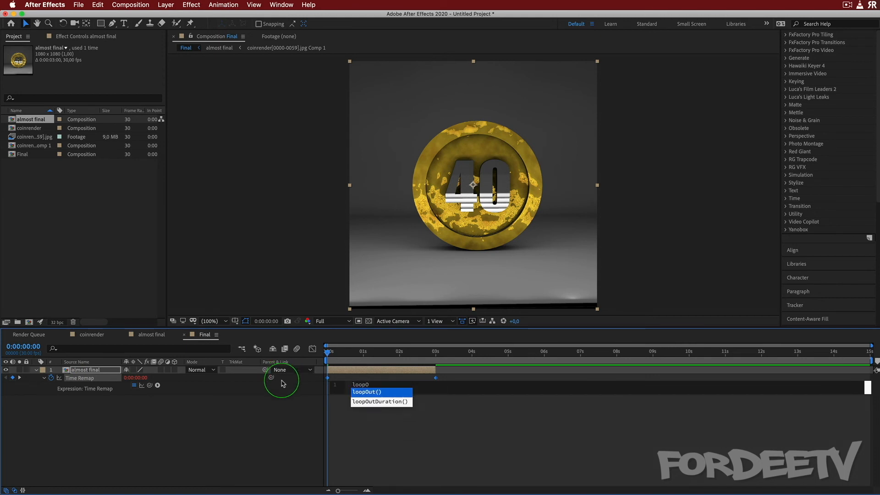
{"action": "type", "text": "ut"}
{"action": "key", "text": "Return"}
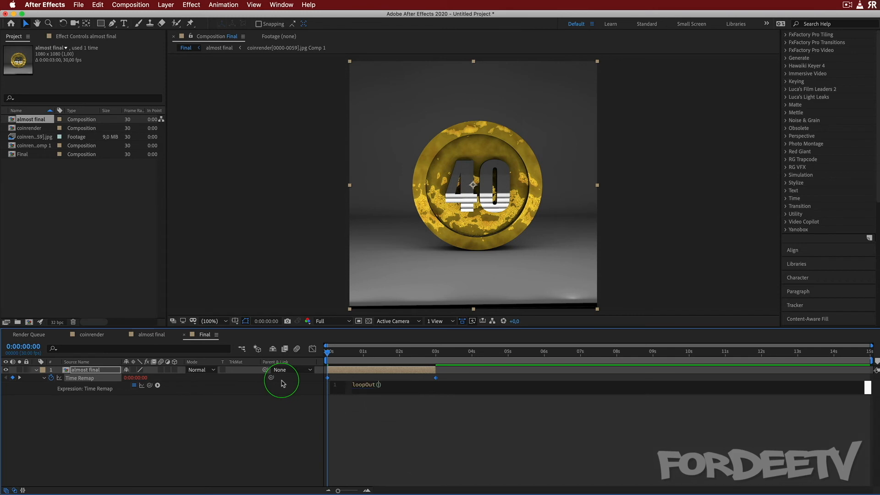
{"action": "type", "text": "type=\"cycle\","}
{"action": "type", "text": "numK"}
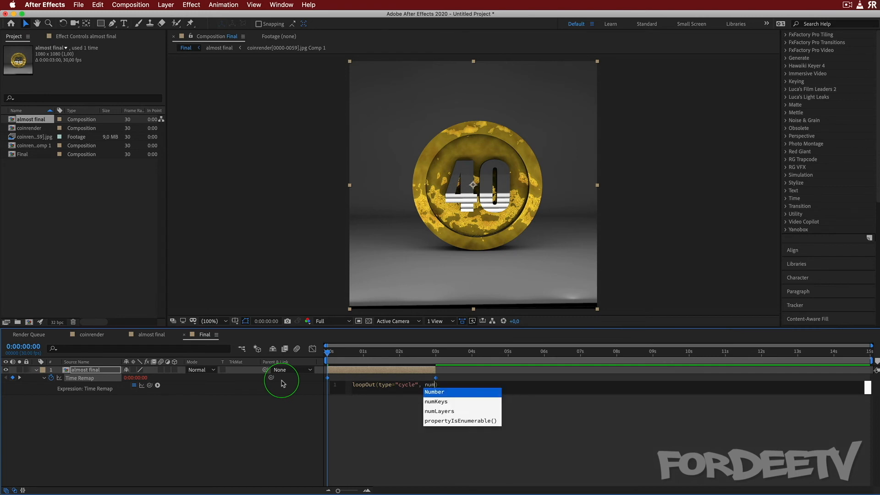
{"action": "type", "text": "eyframes = 0"}
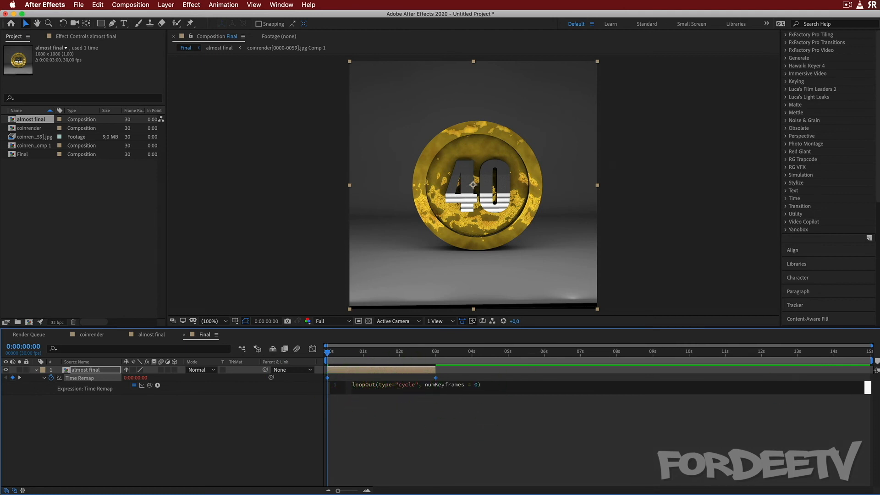
{"action": "left_click", "coordinate": [431, 429]}
Extend the almost final layer to the end of the 15-second composition and scrub through the looped animation.
{"action": "left_click_drag", "start_coordinate": [434, 372], "coordinate": [861, 371]}
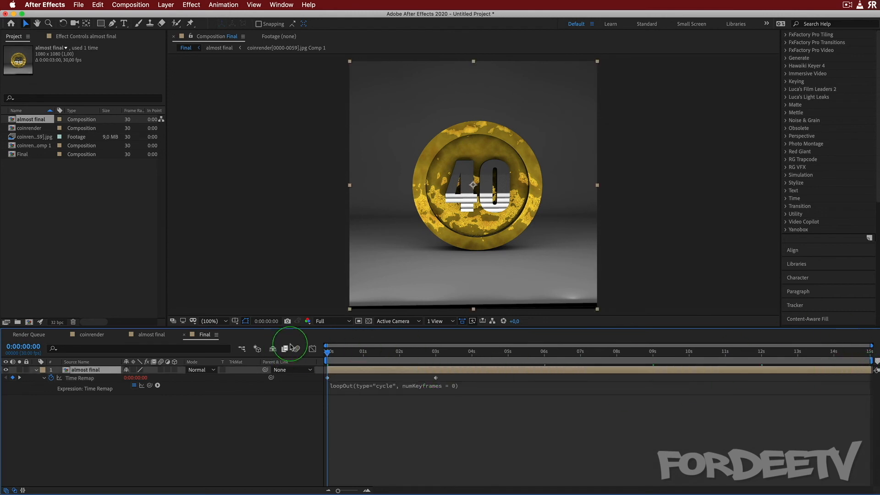
{"action": "left_click_drag", "start_coordinate": [326, 351], "coordinate": [876, 344]}
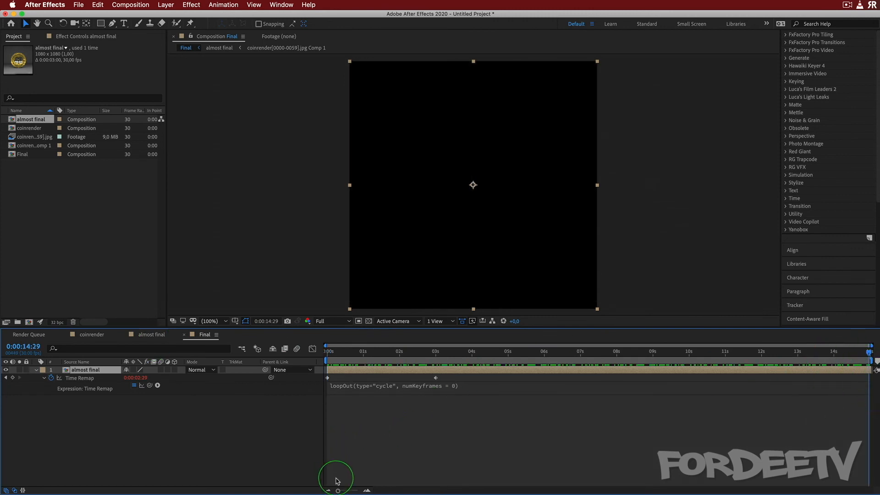
End the Final composition's work area at 0:00:12:00 and trim the composition to that work area.
{"action": "left_click_drag", "start_coordinate": [340, 491], "coordinate": [354, 491]}
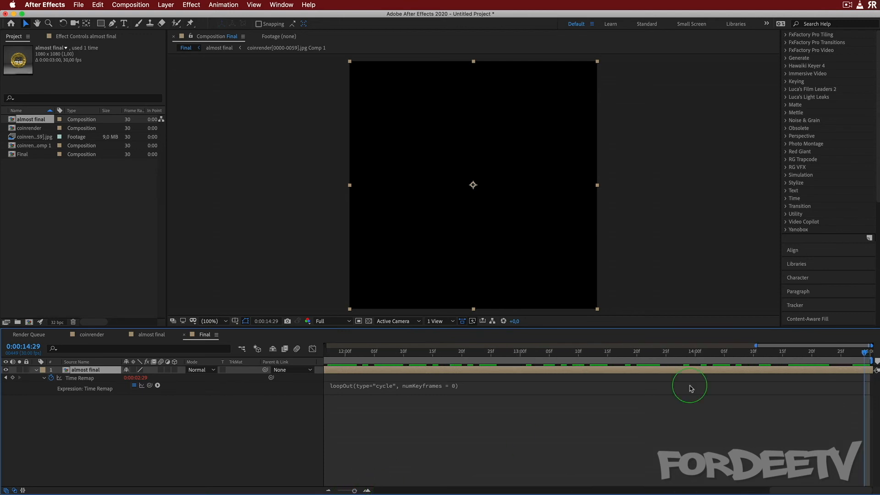
{"action": "mouse_move", "coordinate": [865, 356]}
{"action": "left_mouse_down"}
{"action": "mouse_move", "coordinate": [619, 355]}
{"action": "mouse_move", "coordinate": [868, 362]}
{"action": "left_mouse_up"}
{"action": "left_click_drag", "start_coordinate": [870, 361], "coordinate": [347, 366]}
{"action": "left_click", "coordinate": [346, 352]}
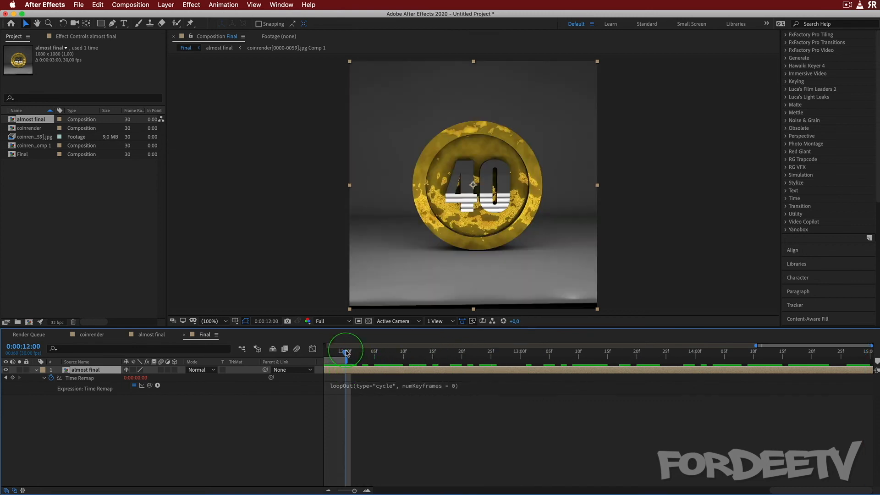
{"action": "left_click", "coordinate": [132, 4]}
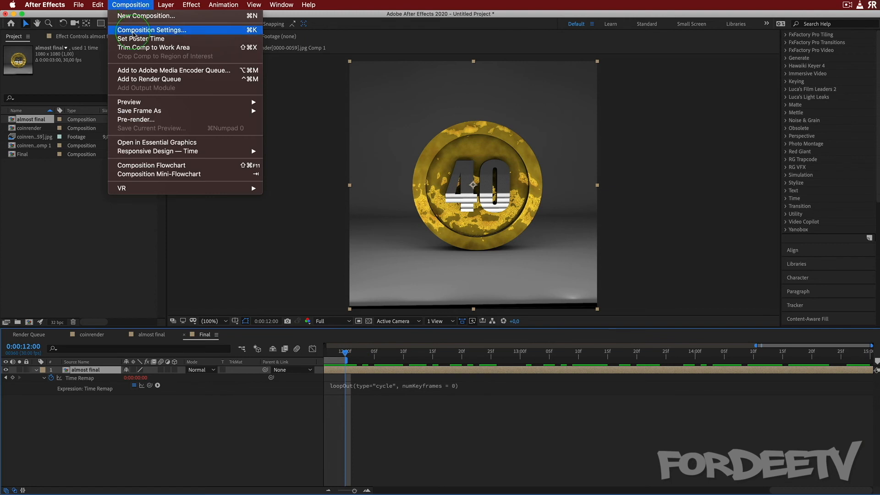
{"action": "left_click", "coordinate": [128, 49]}
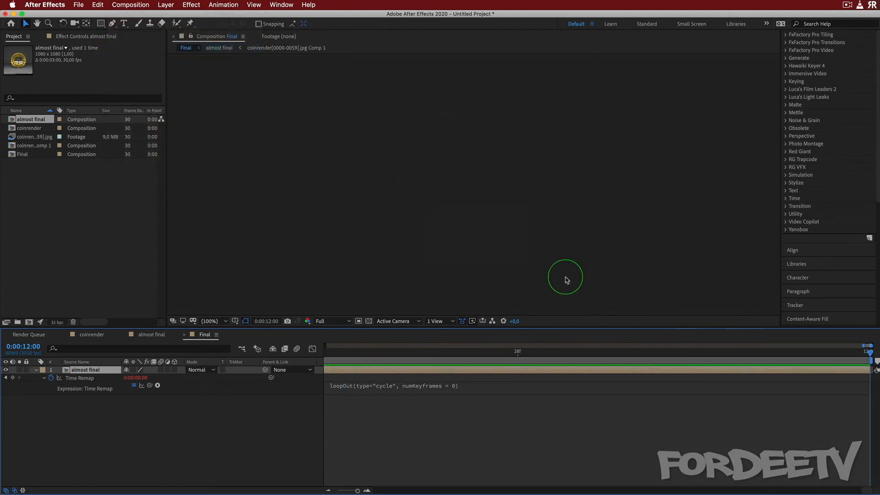
{"action": "left_click_drag", "start_coordinate": [357, 490], "coordinate": [316, 491]}
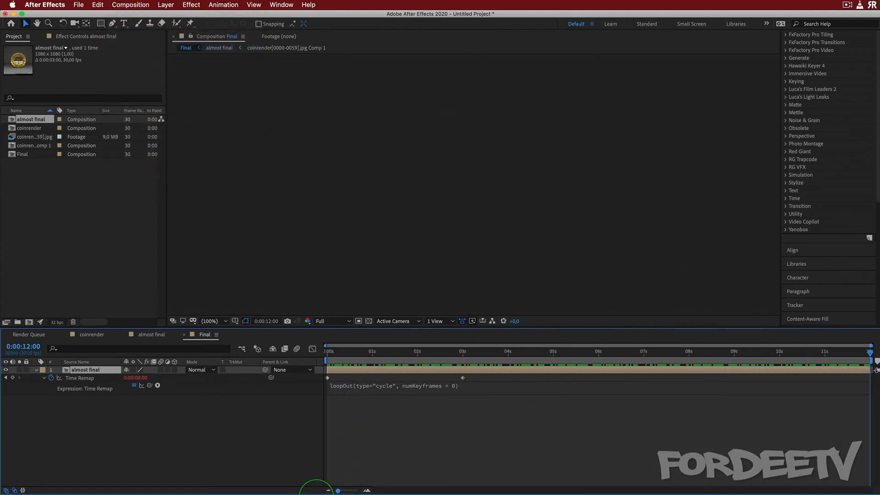
{"action": "left_click", "coordinate": [362, 422]}
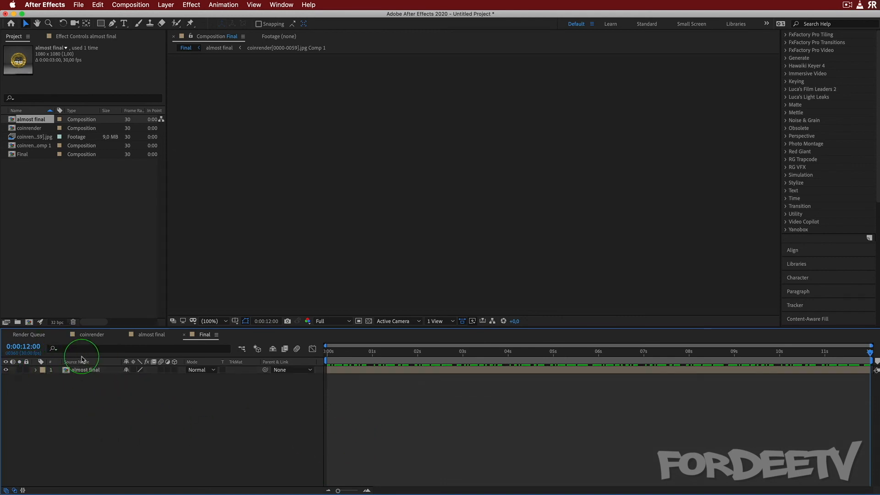
{"action": "left_click", "coordinate": [68, 36]}
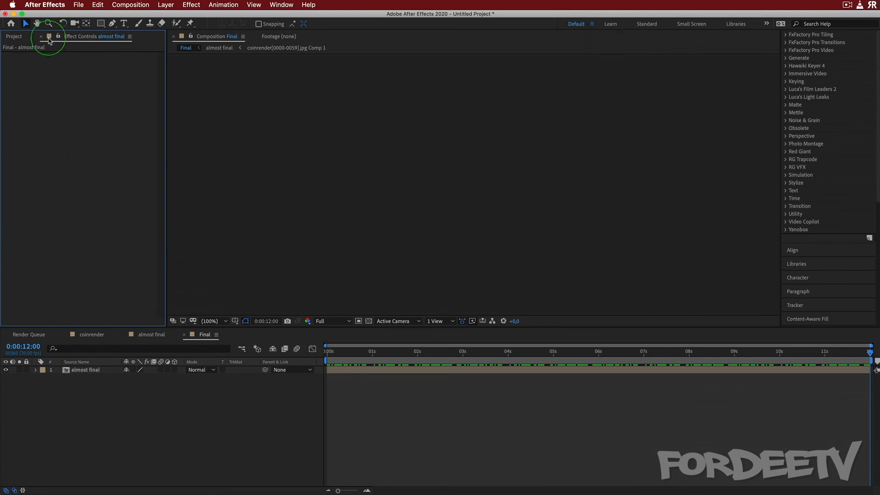
{"action": "left_click", "coordinate": [8, 38]}
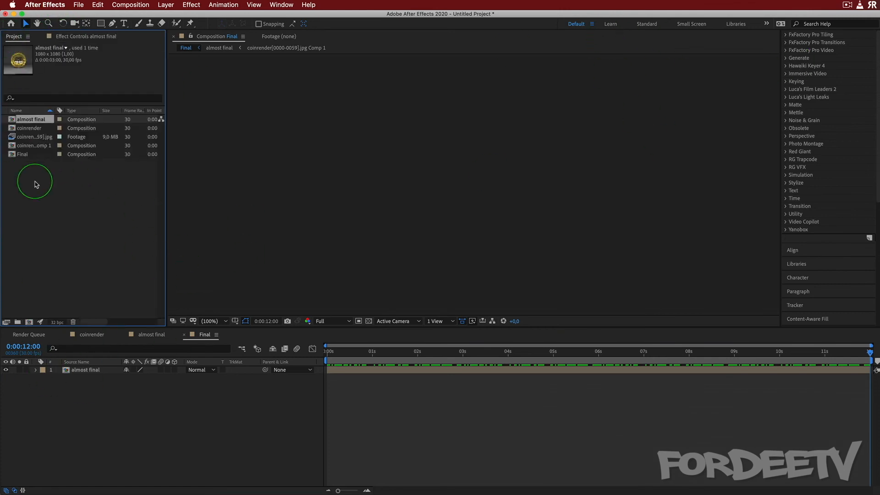
{"action": "left_click", "coordinate": [19, 155]}
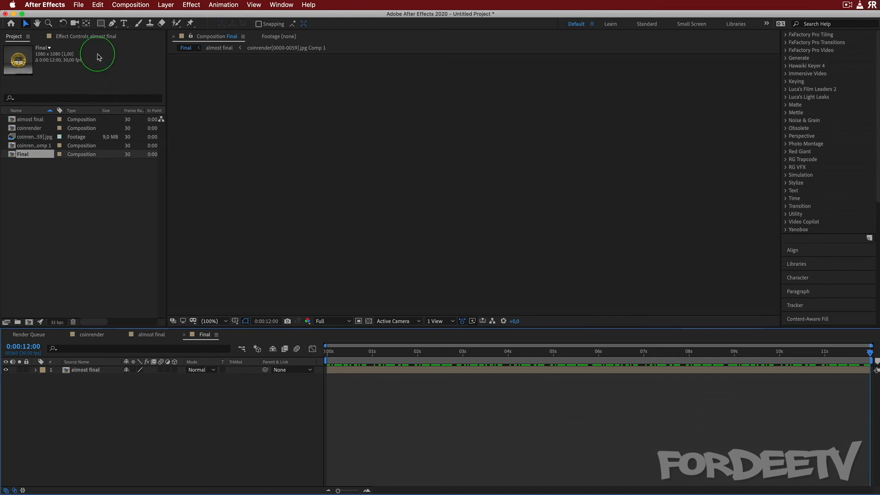
{"action": "left_click", "coordinate": [223, 207]}
{"action": "left_click", "coordinate": [87, 369]}
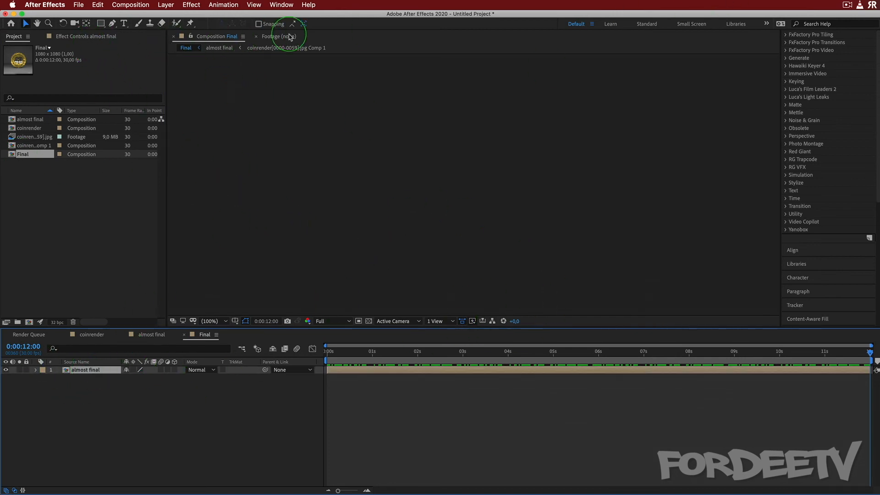
{"action": "left_click", "coordinate": [208, 39]}
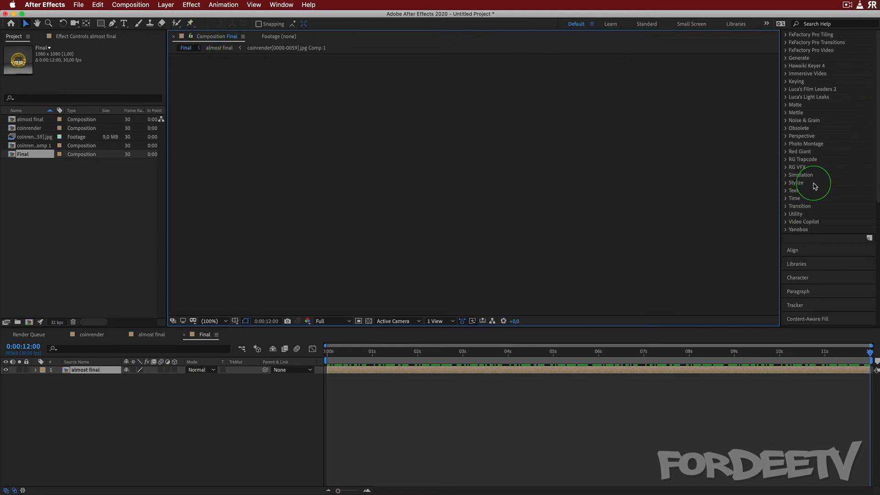
Return to the start of Final, search the effects for glow, and apply the Stylize Glow effect to the almost final layer.
{"action": "scroll", "coordinate": [807, 187], "scroll_direction": "up", "scroll_amount": 5}
{"action": "left_click", "coordinate": [130, 418]}
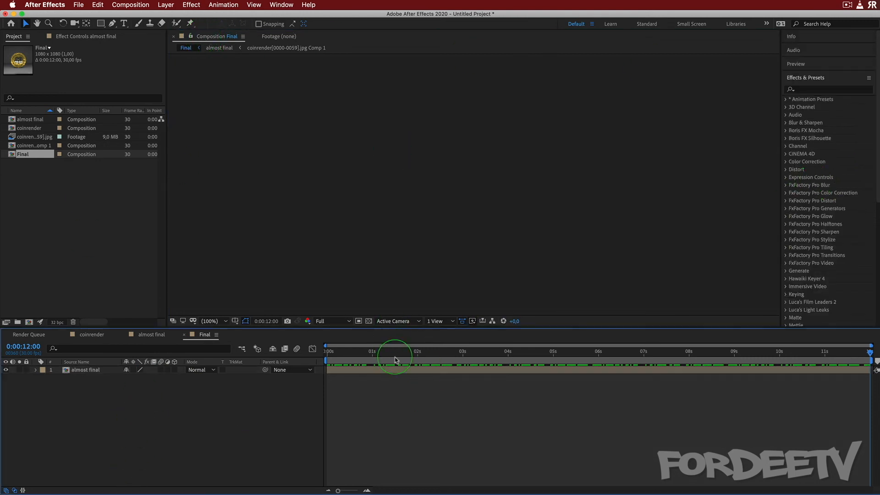
{"action": "left_click_drag", "start_coordinate": [394, 355], "coordinate": [18, 285]}
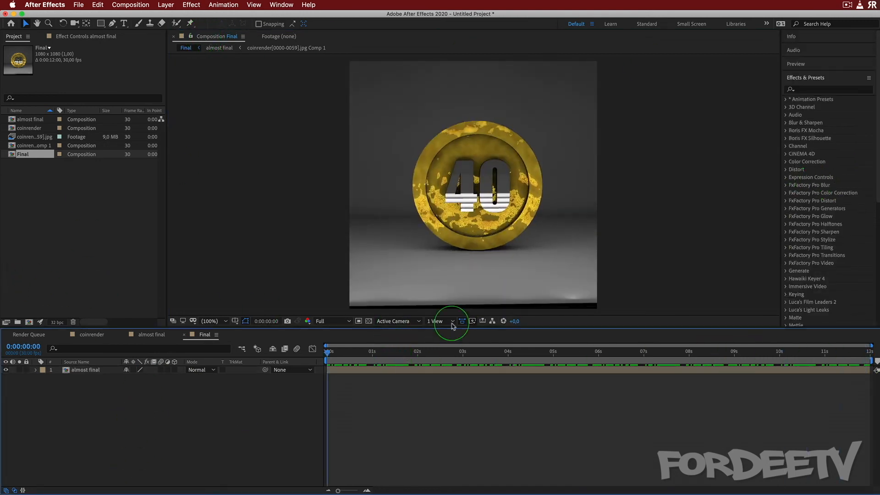
{"action": "left_click", "coordinate": [802, 89]}
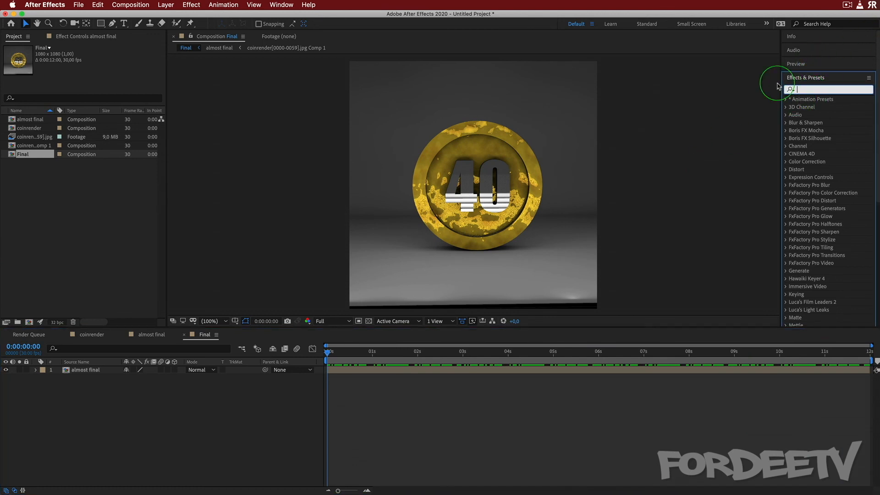
{"action": "type", "text": "glow"}
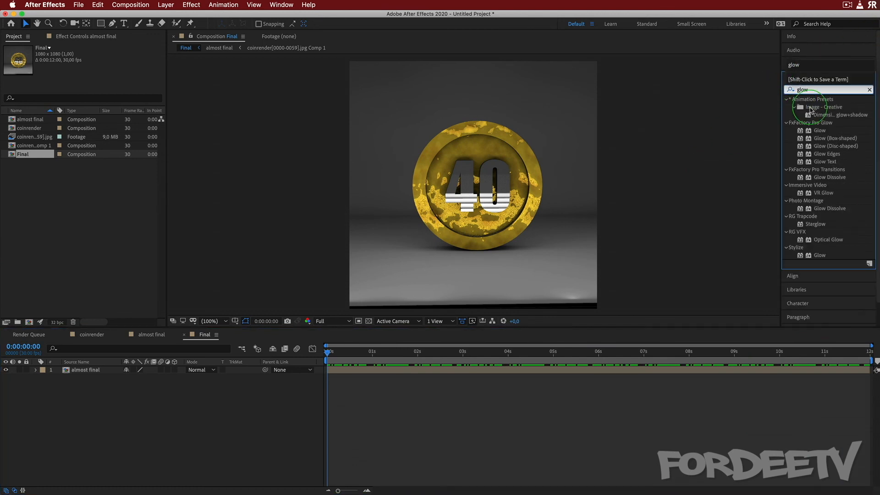
{"action": "left_click_drag", "start_coordinate": [820, 254], "coordinate": [95, 369]}
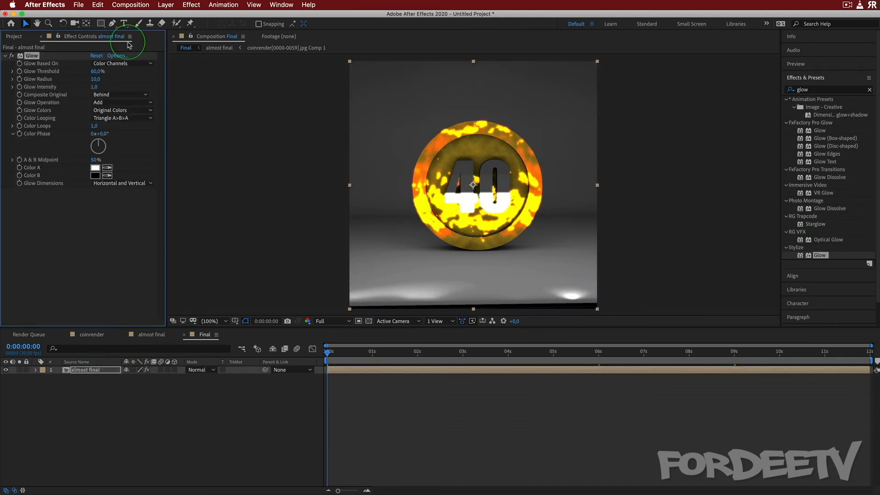
Set the Glow effect's Glow Threshold to 85%.
{"action": "mouse_move", "coordinate": [95, 72]}
{"action": "left_mouse_down"}
{"action": "mouse_move", "coordinate": [32, 72]}
{"action": "mouse_move", "coordinate": [144, 70]}
{"action": "mouse_move", "coordinate": [99, 72]}
{"action": "left_mouse_up"}
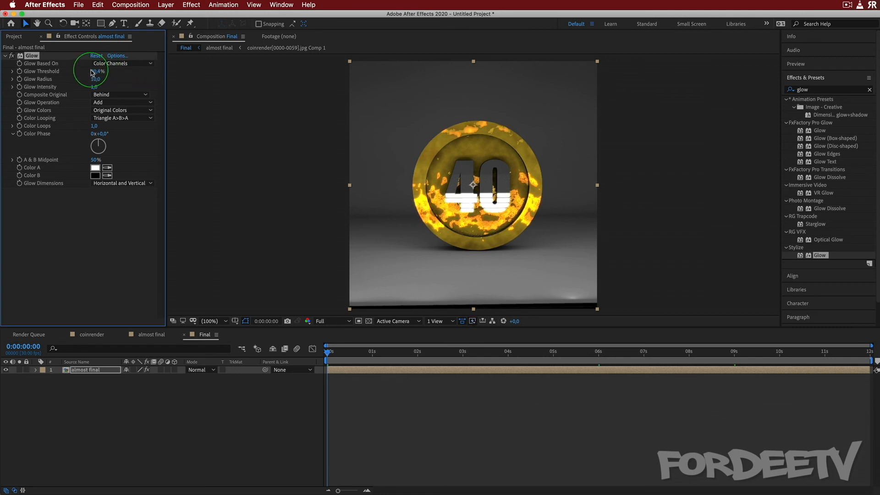
{"action": "type", "text": "80"}
{"action": "type", "text": "8"}
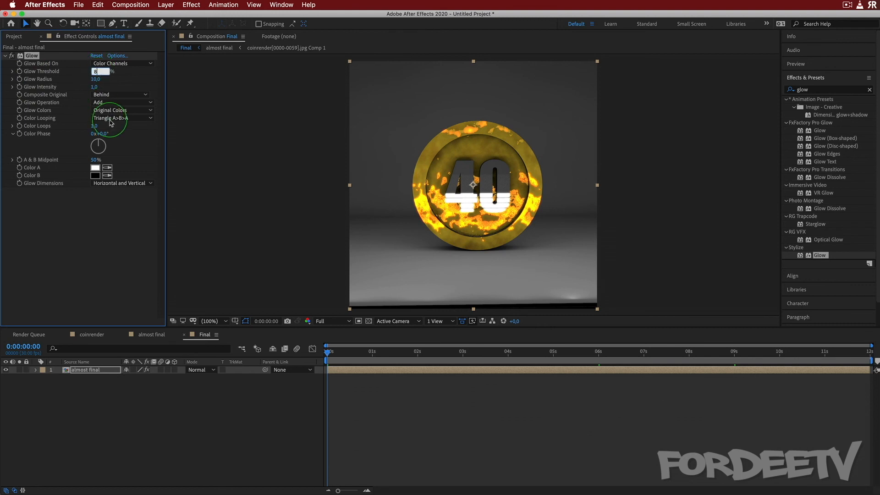
{"action": "type", "text": "5"}
{"action": "key", "text": "Return"}
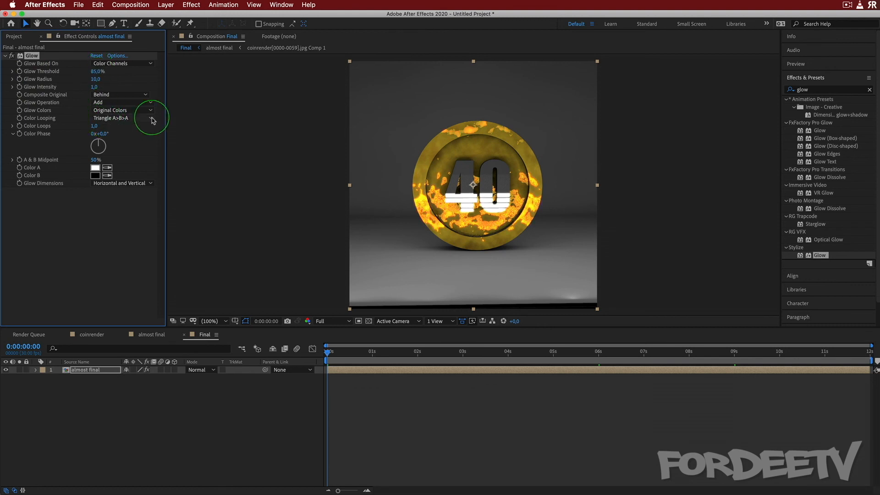
Set the Glow effect's Glow Intensity to 1.5 and Glow Radius to 8 on the almost final layer.
{"action": "left_click", "coordinate": [93, 87]}
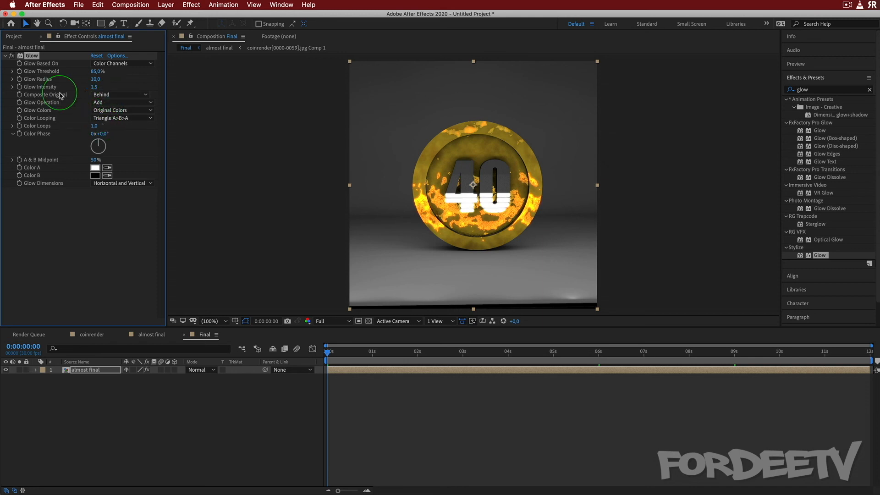
{"action": "left_click", "coordinate": [96, 79]}
{"action": "type", "text": "8"}
{"action": "key", "text": "Return"}
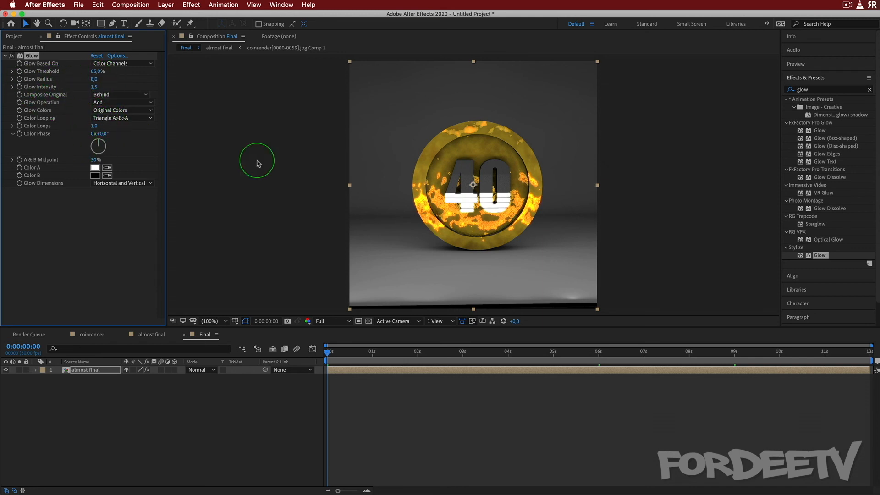
Compare the coin with and without the Glow effect, preview the Final animation, and return to its first frame.
{"action": "left_click", "coordinate": [12, 57]}
{"action": "left_click", "coordinate": [11, 57]}
{"action": "left_click", "coordinate": [12, 57]}
{"action": "left_click", "coordinate": [12, 57]}
{"action": "left_click", "coordinate": [328, 352]}
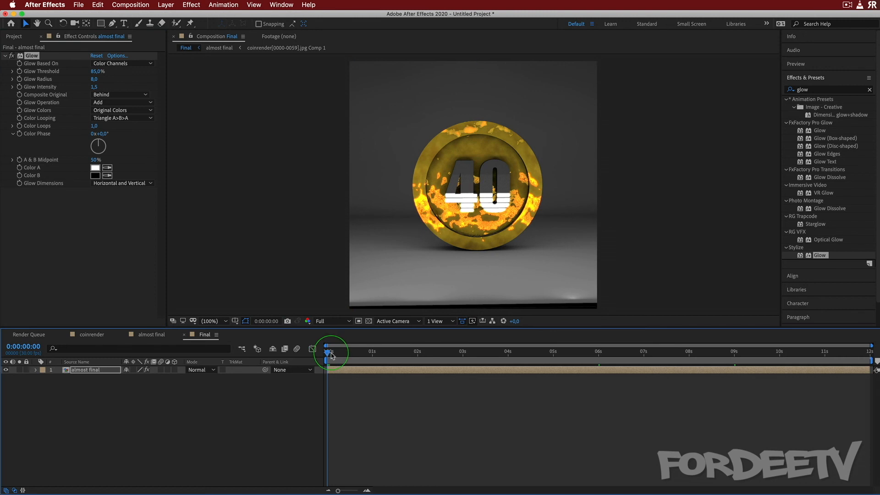
{"action": "key", "text": "space"}
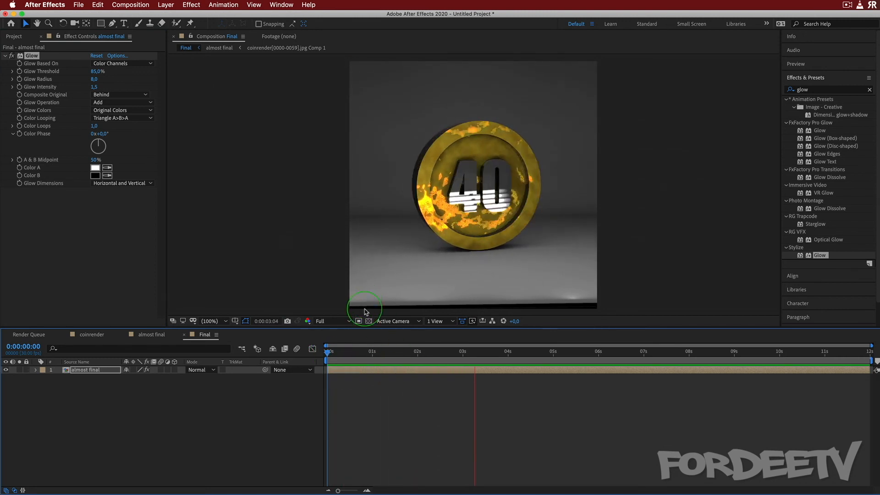
{"action": "key", "text": "space"}
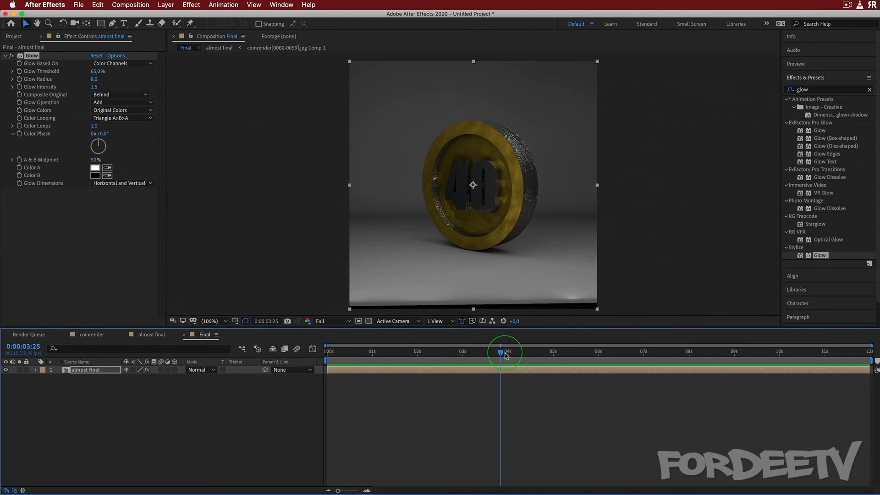
{"action": "left_click_drag", "start_coordinate": [500, 353], "coordinate": [187, 358]}
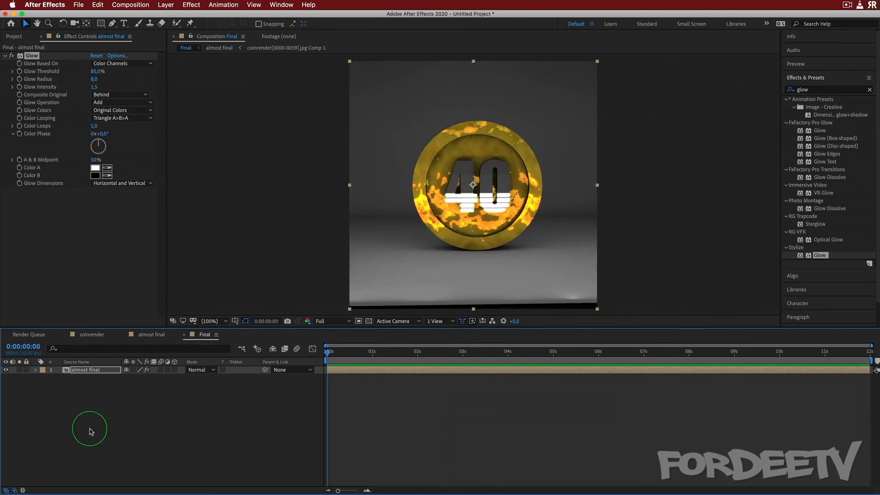
Add a text layer reading FORDEETV.com to Final and move it onto the floor below the coin.
{"action": "right_click", "coordinate": [126, 412]}
{"action": "mouse_move", "coordinate": [140, 420]}
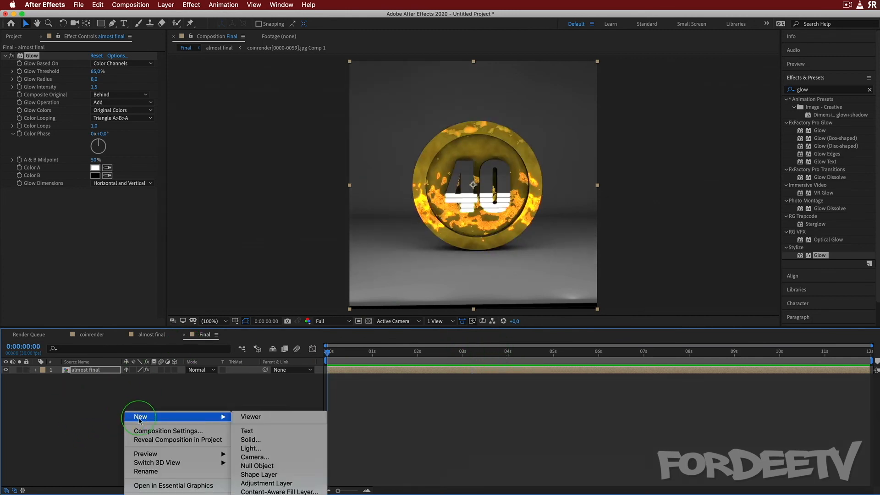
{"action": "left_click", "coordinate": [238, 431]}
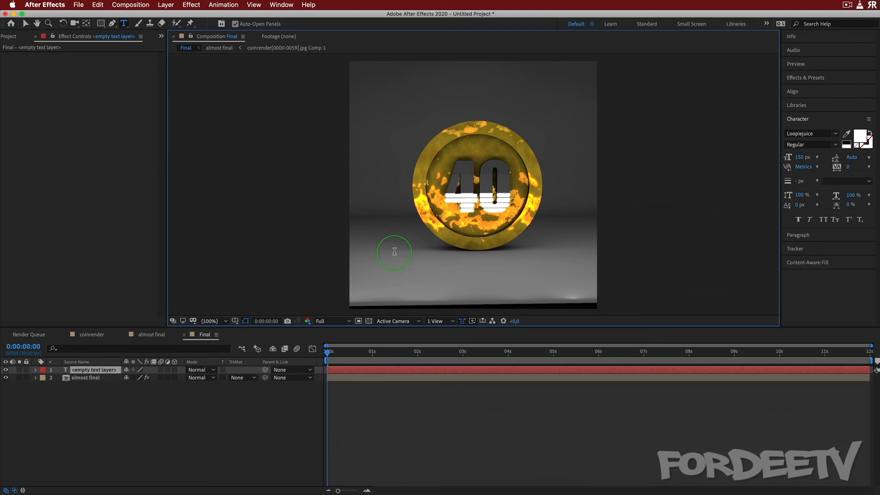
{"action": "type", "text": "FORDEETV"}
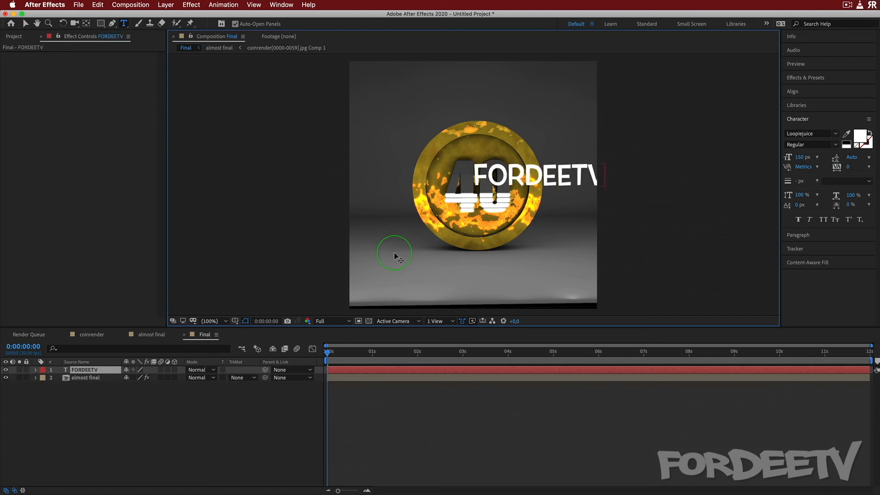
{"action": "type", "text": ".com"}
{"action": "key", "text": "super+a"}
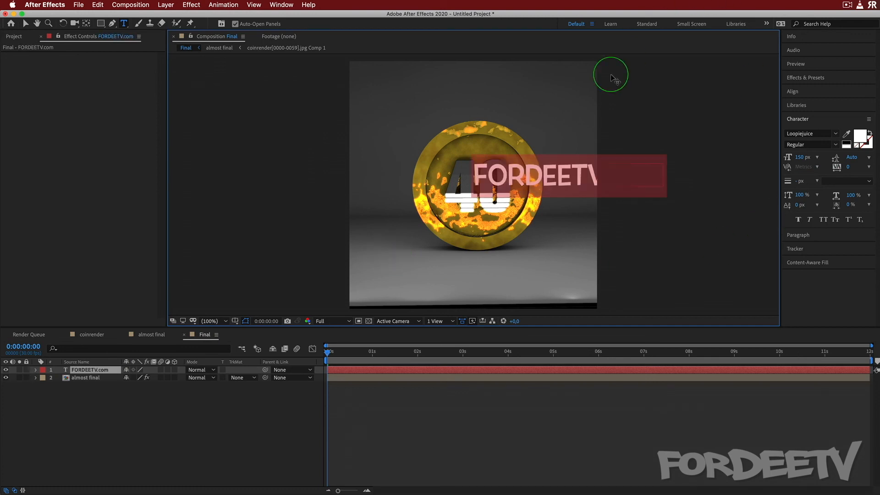
{"action": "left_click", "coordinate": [26, 23]}
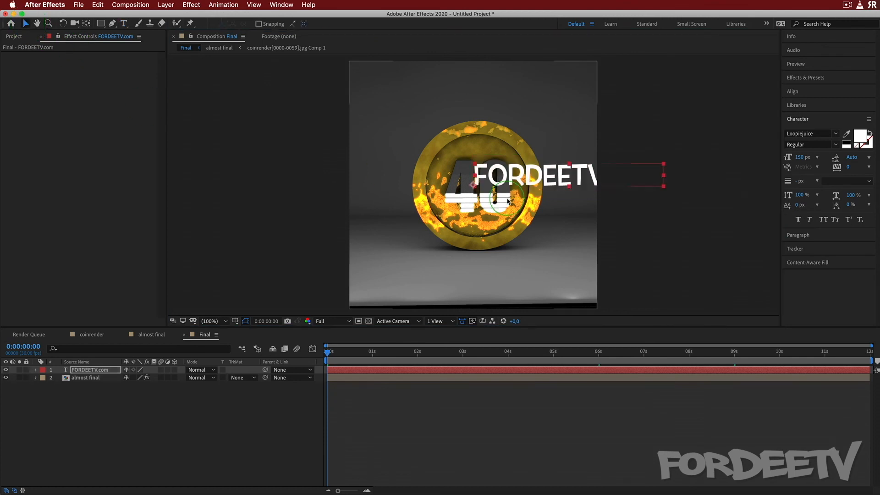
{"action": "left_click_drag", "start_coordinate": [534, 175], "coordinate": [444, 281]}
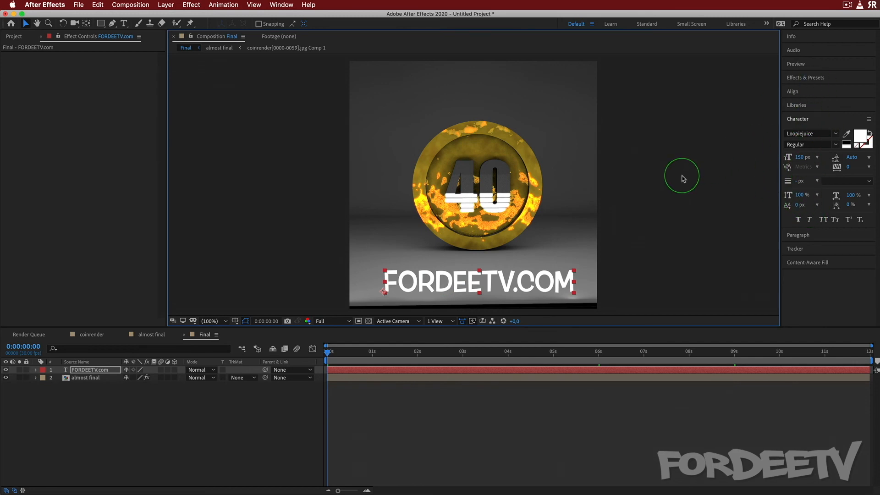
Search the effects for drop, apply Drop Shadow to the FORDEETV.com text, and set its Distance to 9.
{"action": "left_click", "coordinate": [808, 79]}
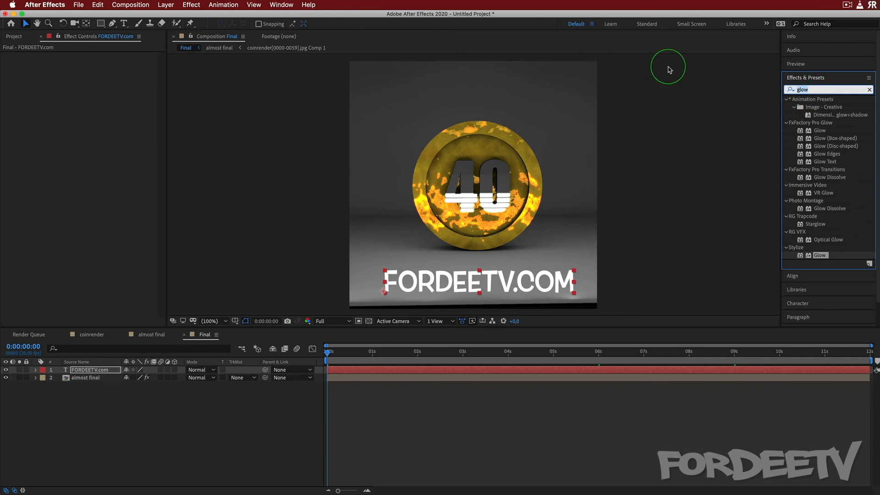
{"action": "type", "text": "drop"}
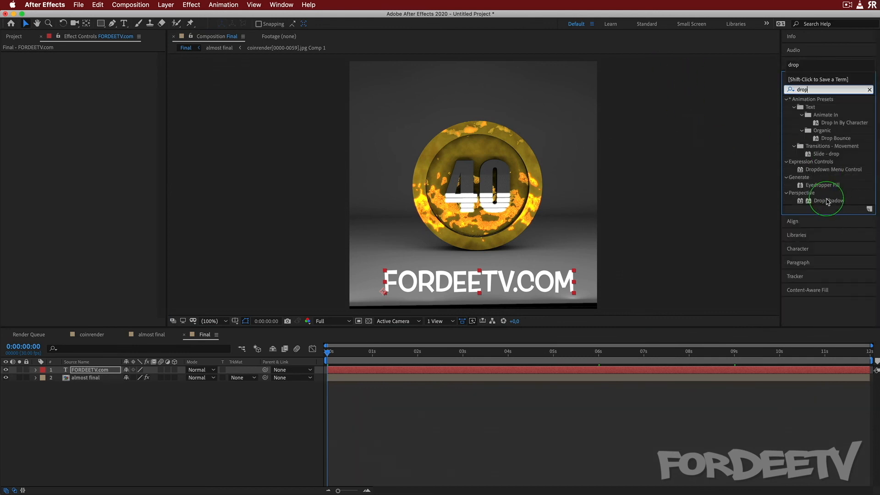
{"action": "left_click_drag", "start_coordinate": [828, 200], "coordinate": [460, 288]}
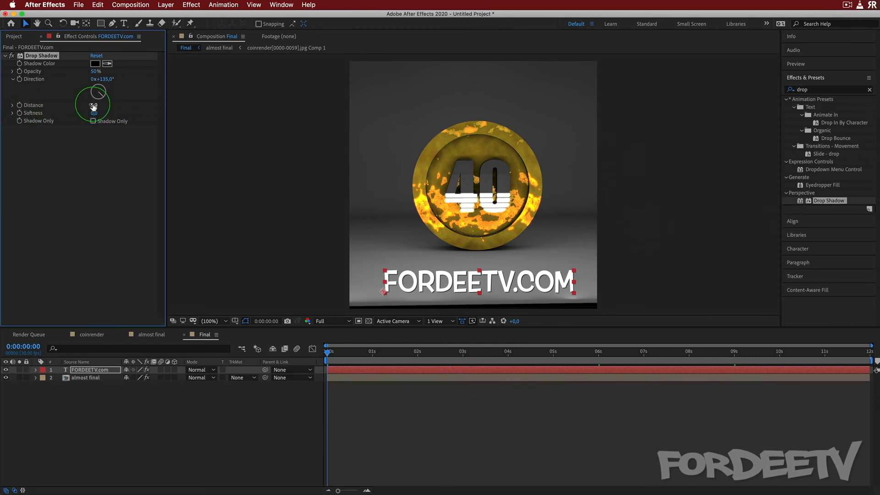
{"action": "mouse_move", "coordinate": [94, 104]}
{"action": "left_mouse_down"}
{"action": "mouse_move", "coordinate": [85, 91]}
{"action": "mouse_move", "coordinate": [73, 96]}
{"action": "mouse_move", "coordinate": [83, 106]}
{"action": "left_mouse_up"}
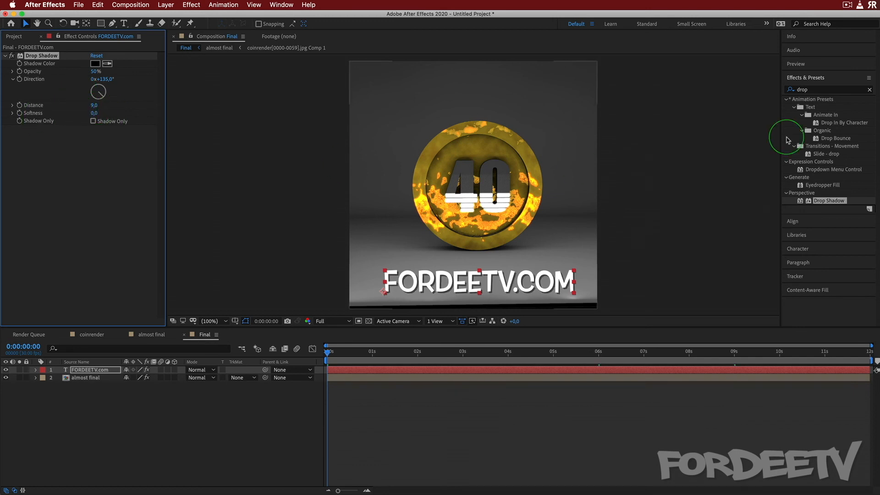
Search the effects for embo, apply Stylize Emboss to the FORDEETV.com text, and set its Relief to 3.
{"action": "left_click", "coordinate": [823, 89]}
{"action": "type", "text": "embo"}
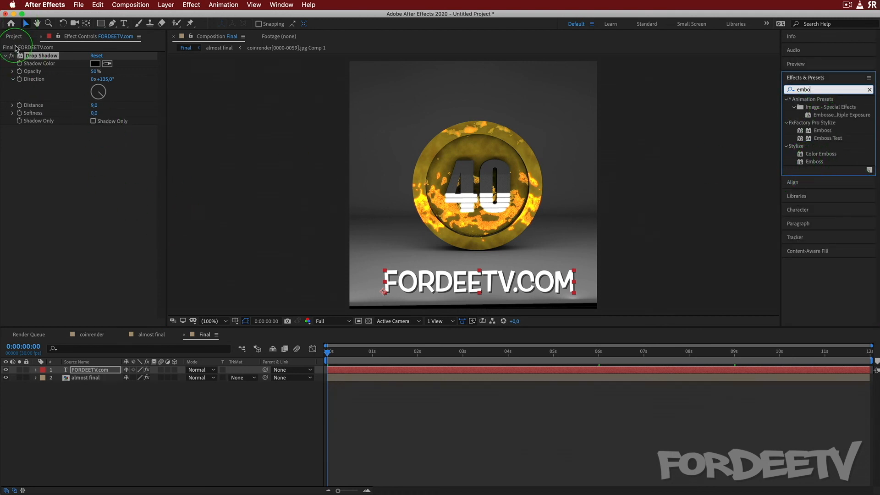
{"action": "left_click", "coordinate": [13, 36]}
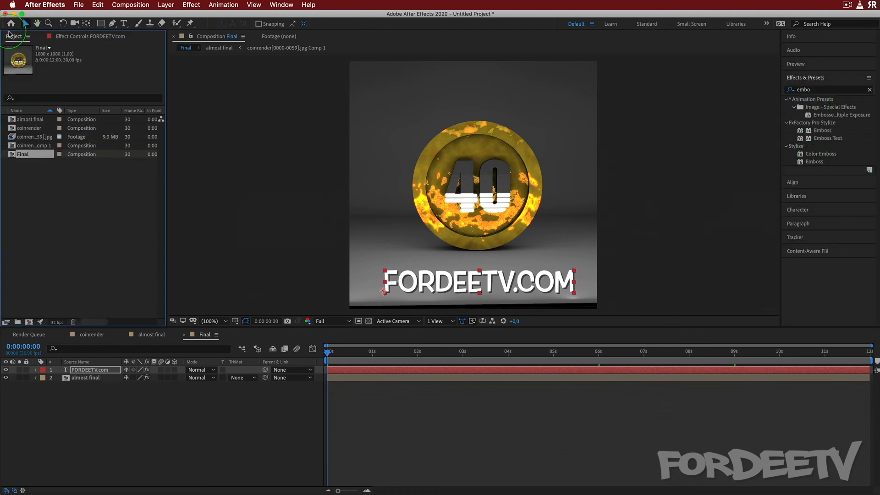
{"action": "left_click", "coordinate": [63, 37]}
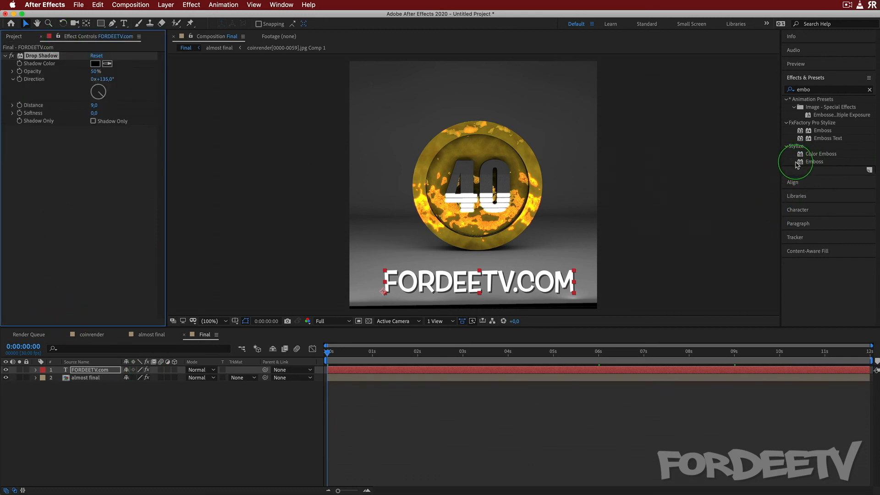
{"action": "left_click_drag", "start_coordinate": [801, 163], "coordinate": [87, 222]}
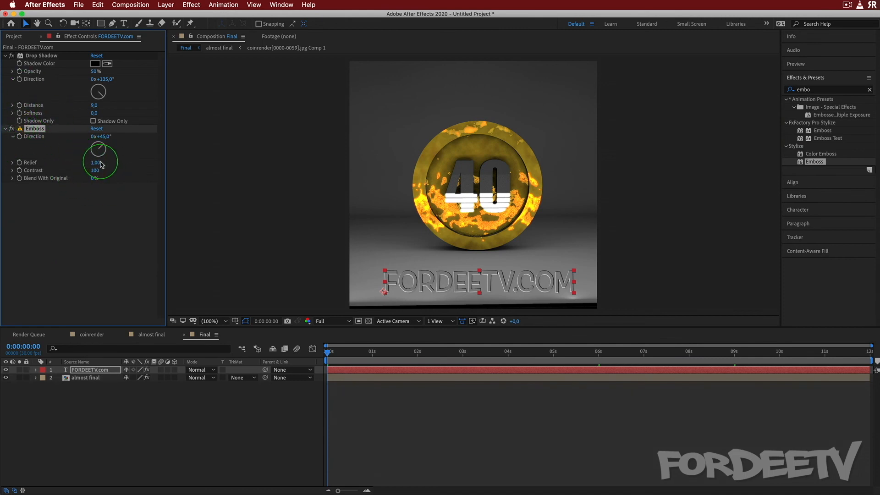
{"action": "left_click_drag", "start_coordinate": [96, 162], "coordinate": [109, 169]}
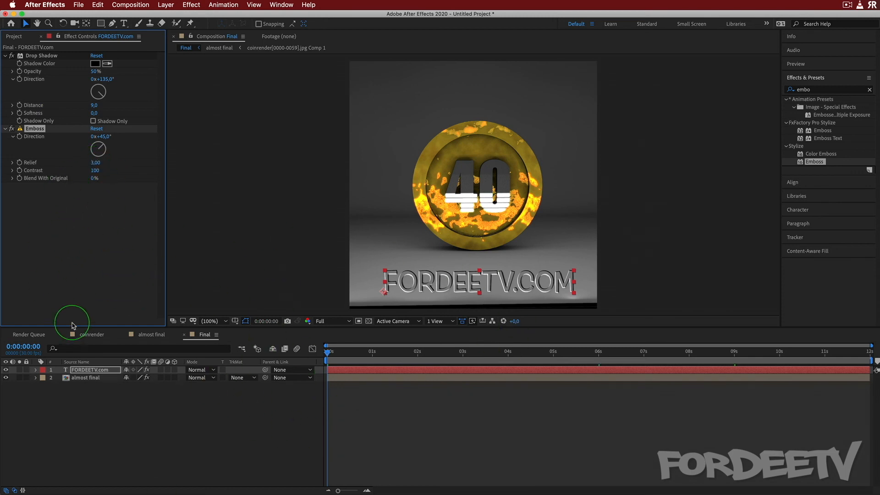
Set the FORDEETV.com text layer's Opacity to 80%.
{"action": "left_click", "coordinate": [95, 368]}
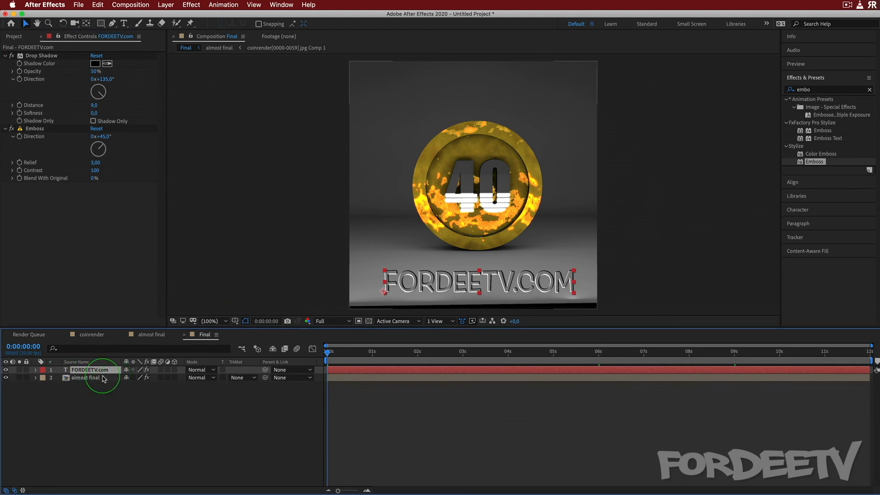
{"action": "key", "text": "t"}
{"action": "left_click", "coordinate": [130, 380]}
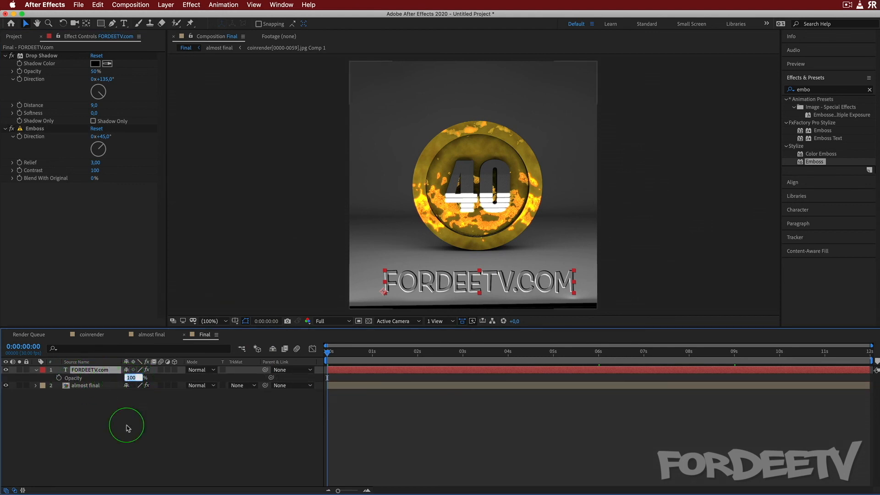
{"action": "type", "text": "80"}
{"action": "key", "text": "Return"}
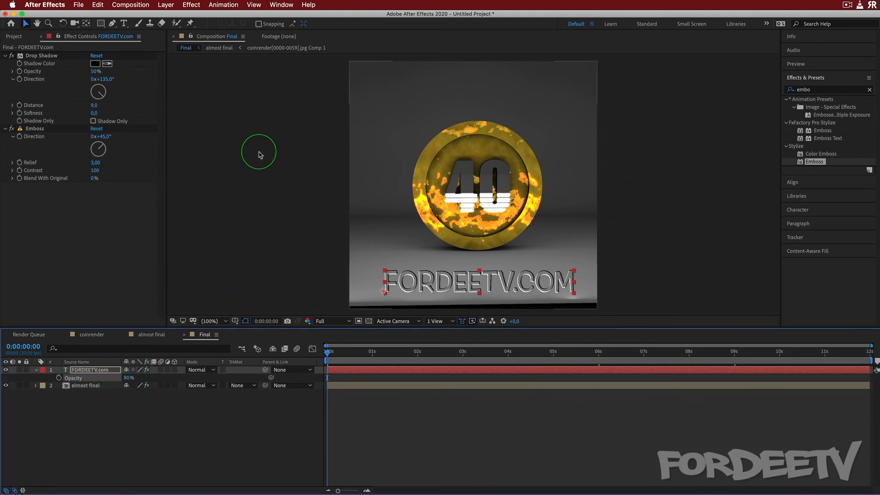
{"action": "left_click", "coordinate": [192, 406]}
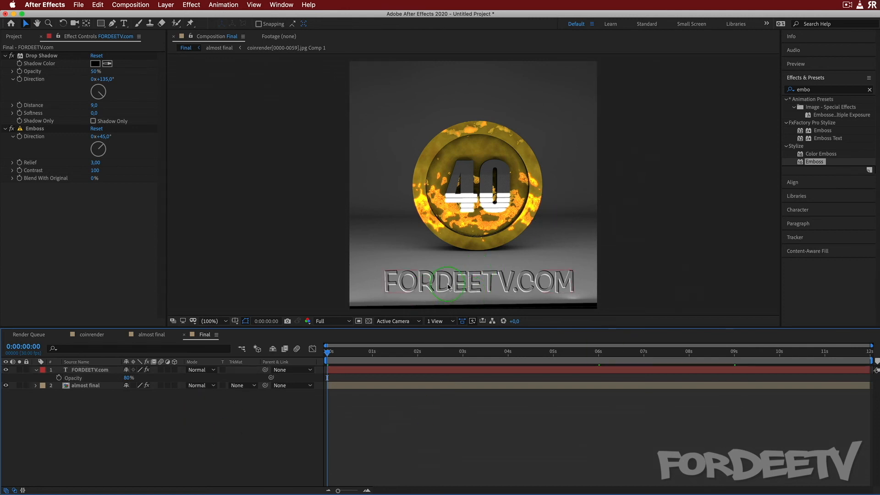
Center the FORDEETV.com text horizontally in the composition.
{"action": "left_click", "coordinate": [476, 276]}
{"action": "left_click", "coordinate": [782, 187]}
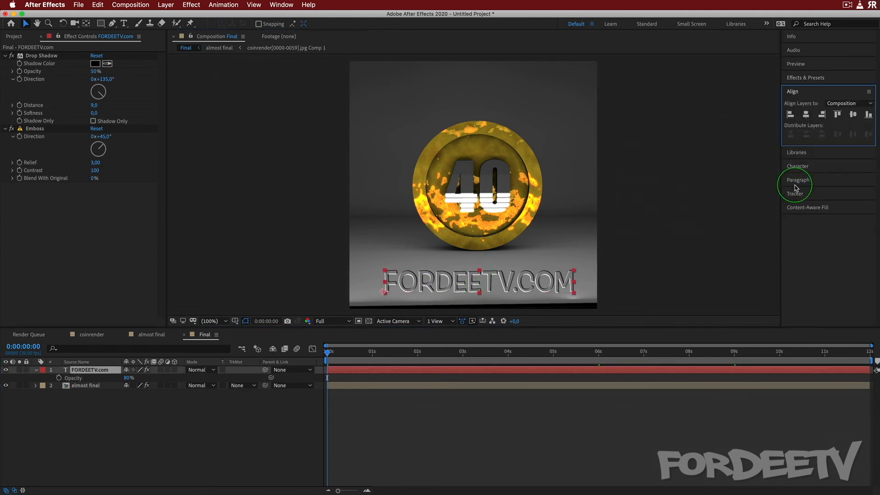
{"action": "left_click", "coordinate": [806, 115]}
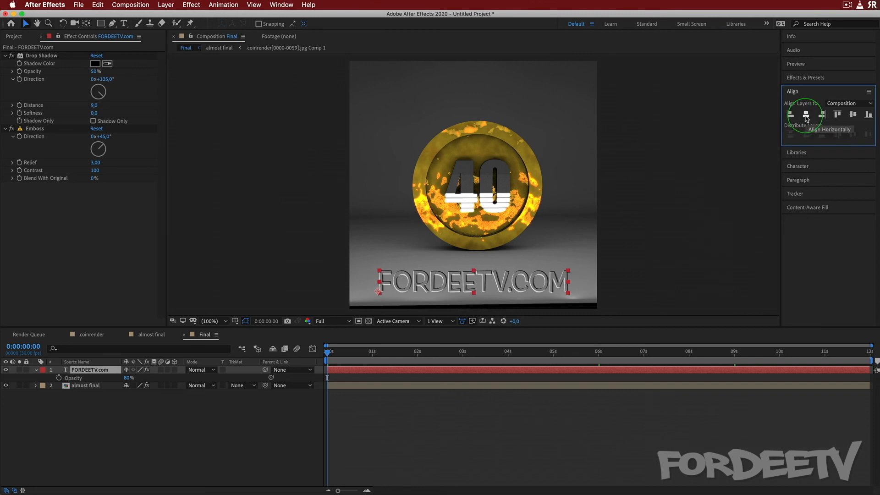
{"action": "left_click", "coordinate": [217, 416]}
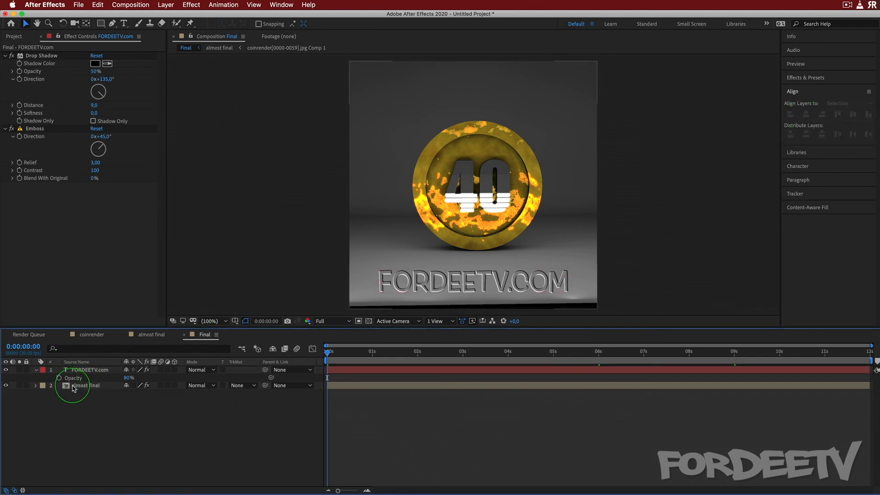
Scale the almost final layer up to 105% so it extends past the composition's edges.
{"action": "left_click", "coordinate": [73, 387]}
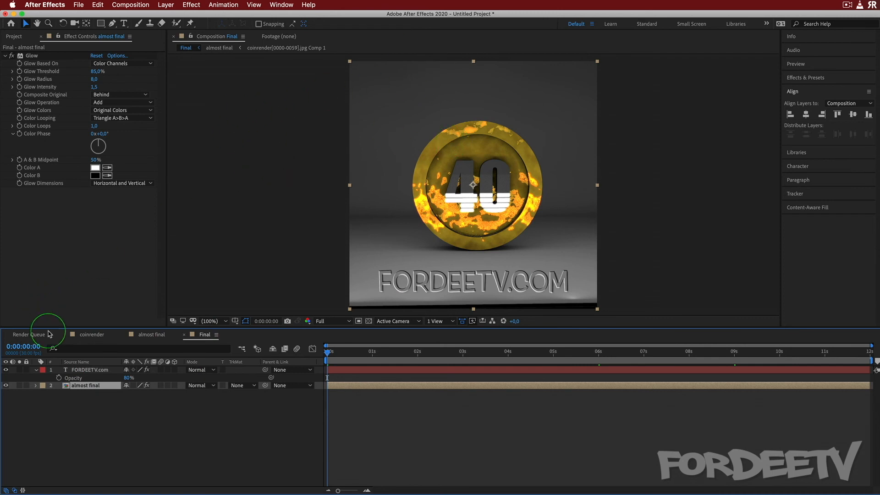
{"action": "key", "text": "s"}
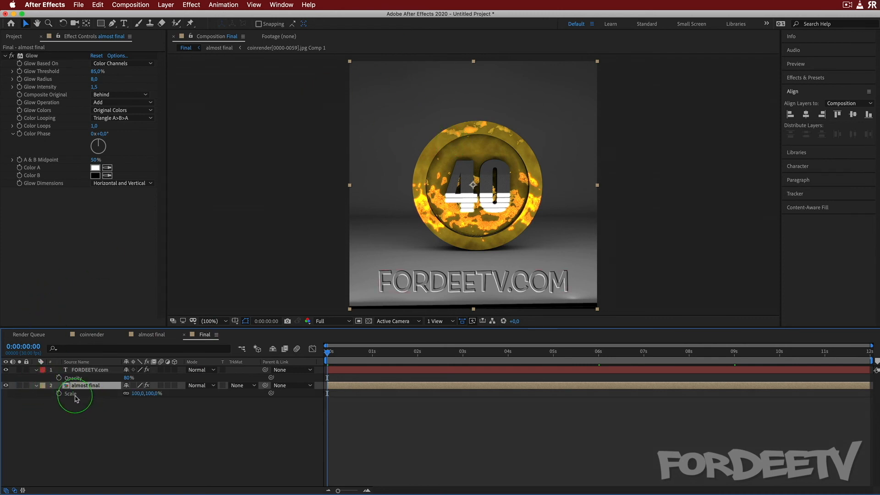
{"action": "left_click_drag", "start_coordinate": [135, 395], "coordinate": [134, 393]}
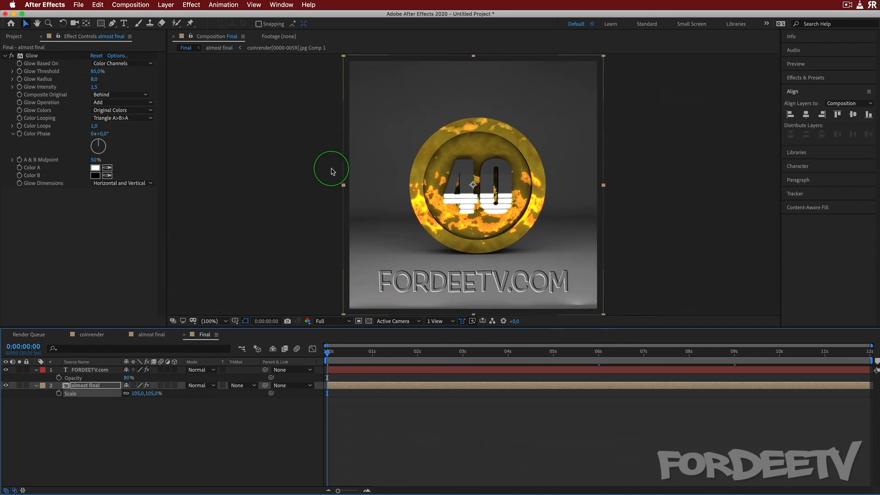
{"action": "left_click", "coordinate": [94, 370]}
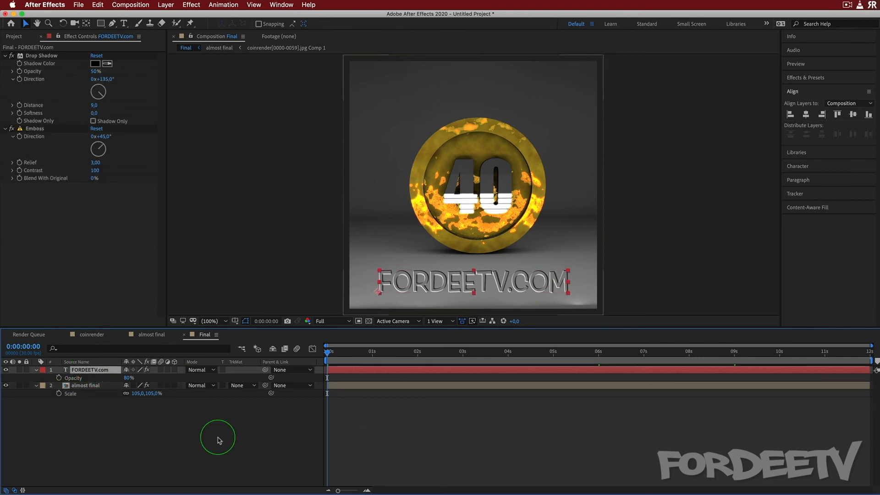
{"action": "left_click", "coordinate": [128, 5]}
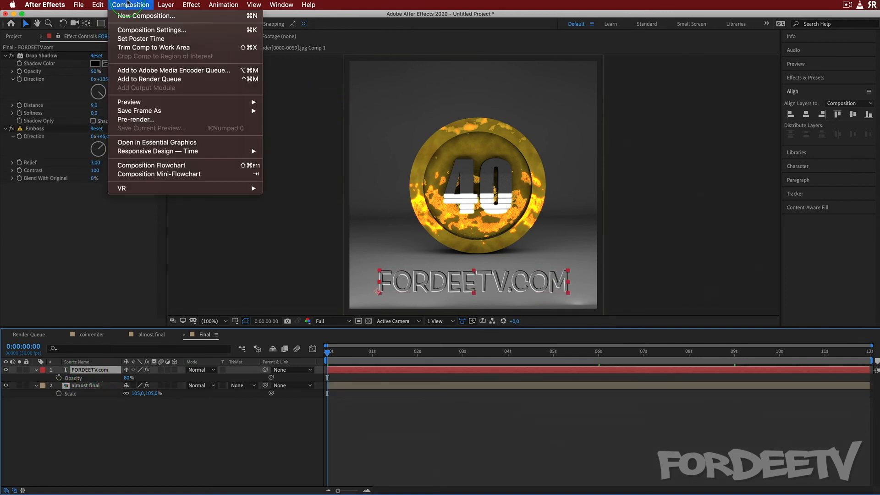
{"action": "left_click", "coordinate": [128, 4]}
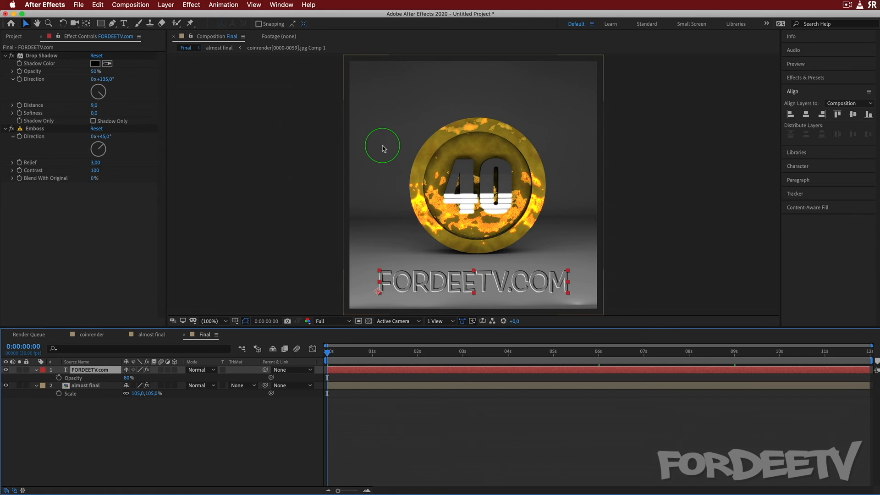
{"action": "left_click", "coordinate": [133, 4]}
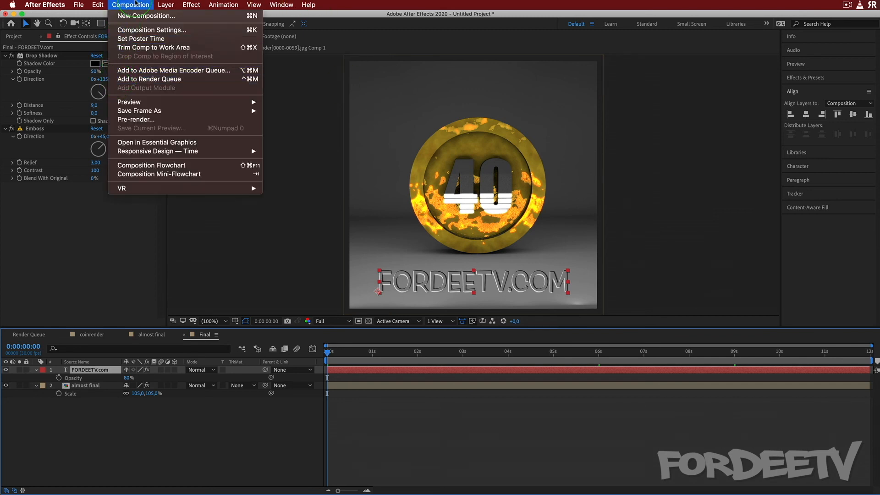
{"action": "left_click", "coordinate": [134, 5]}
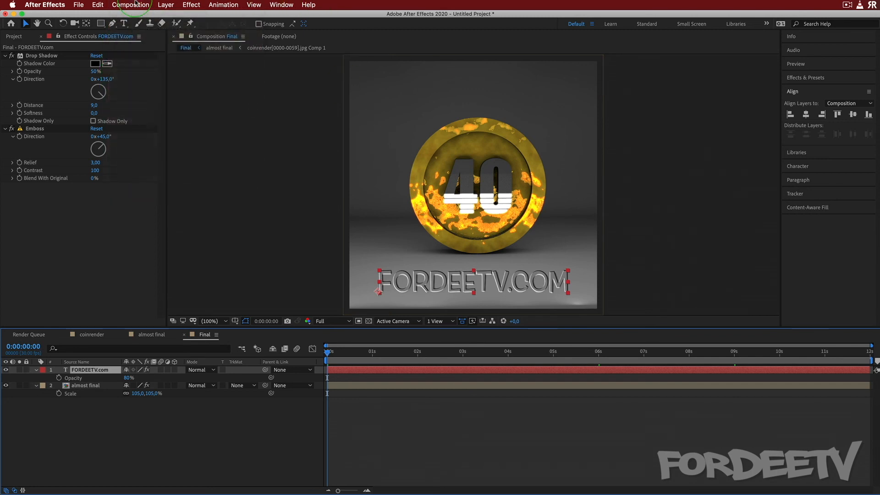